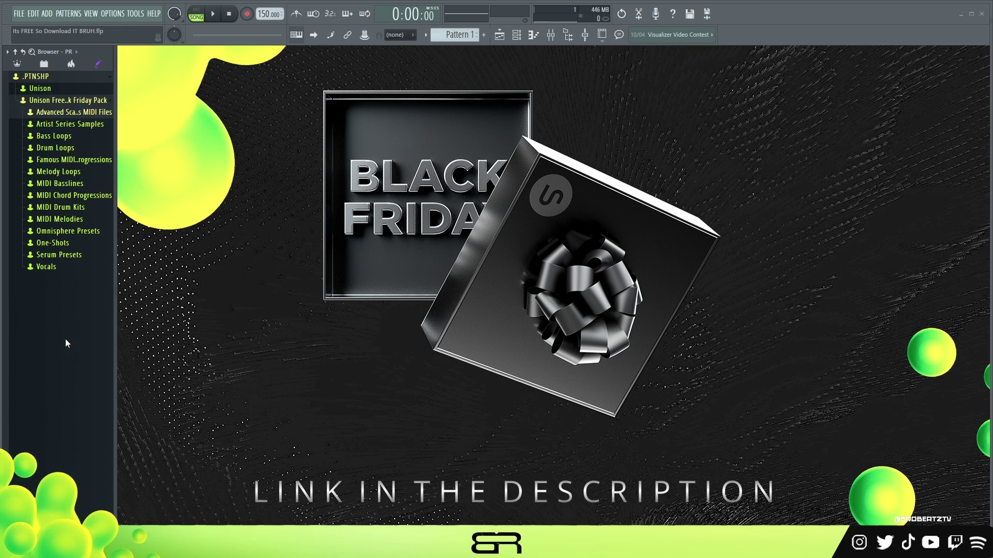
Browse the Advanced Scales MIDI Files and Artist Series Samples folders, including the bass loops and melodic shots.
click(65, 113)
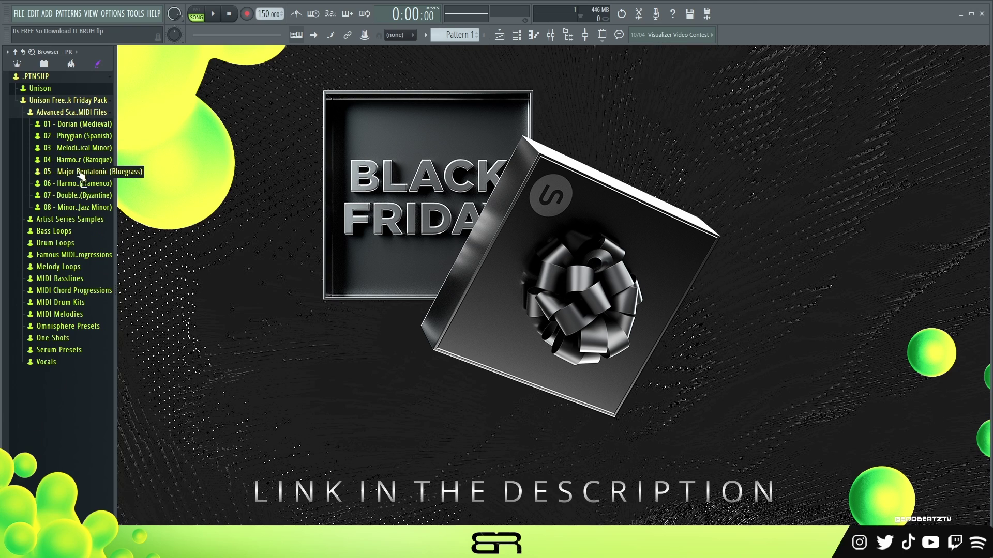
click(78, 113)
click(71, 125)
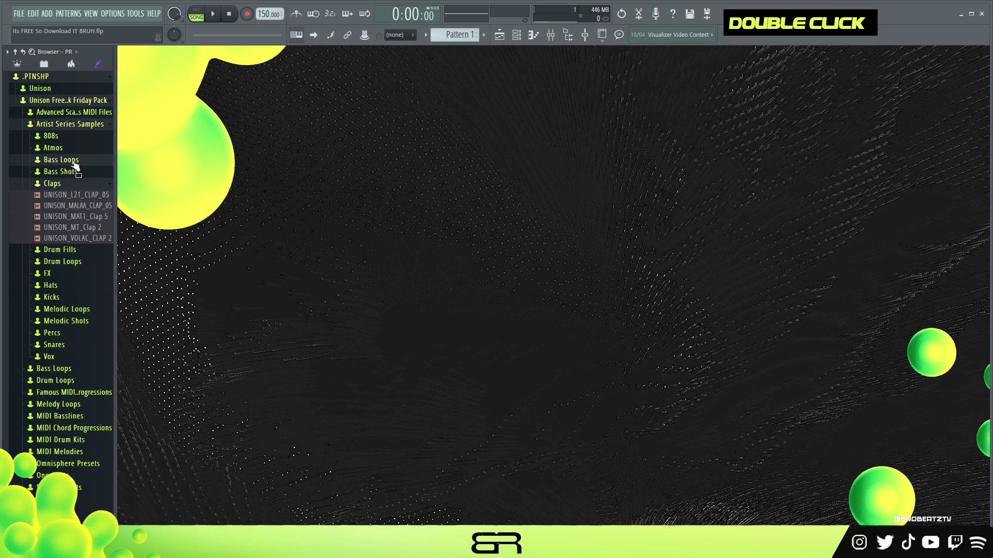
click(72, 160)
click(58, 310)
click(75, 324)
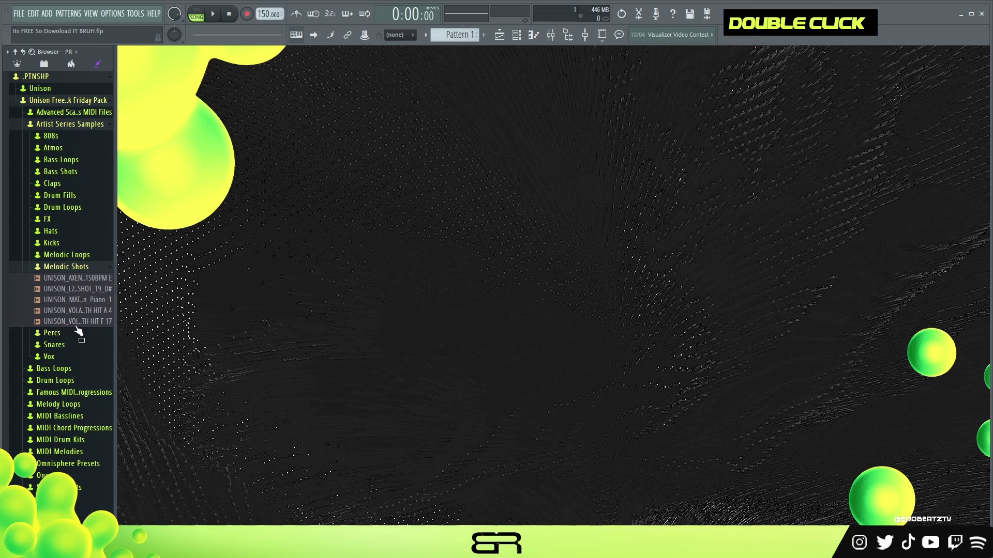
click(74, 290)
click(73, 311)
click(58, 128)
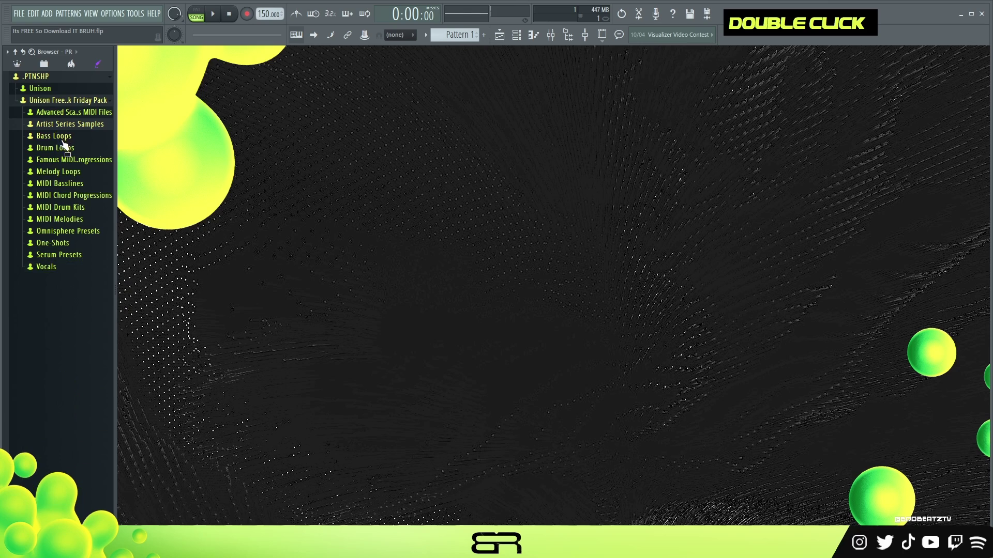
Look through the Bass Loops and Drum Loops folders and audition the drum loop UNISON_Benefits - 142 BPM.
click(63, 139)
click(65, 139)
click(66, 151)
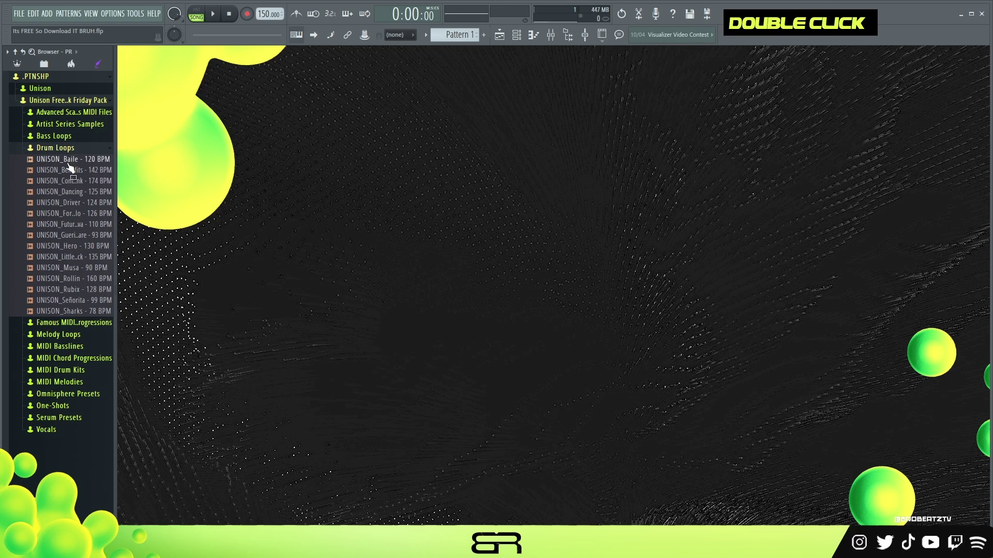
click(70, 170)
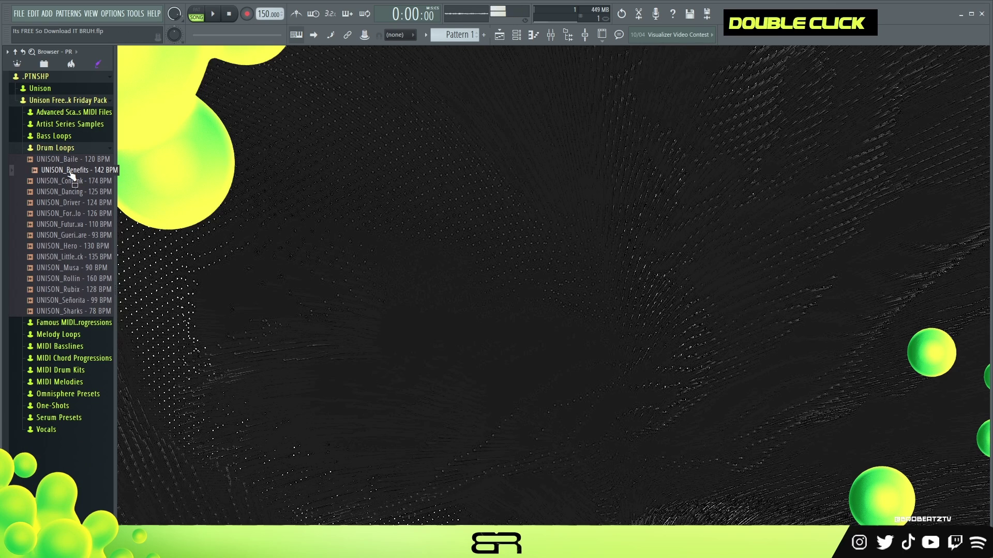
click(64, 150)
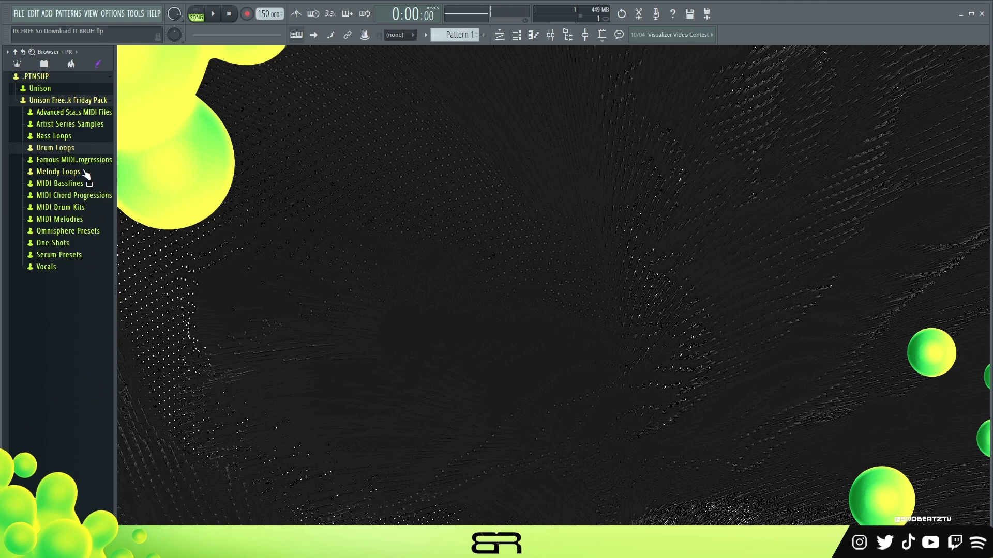
Browse the Famous MIDI Chord Progressions folder key by key, from C Major - A Minor through A Major - F# Minor.
click(69, 160)
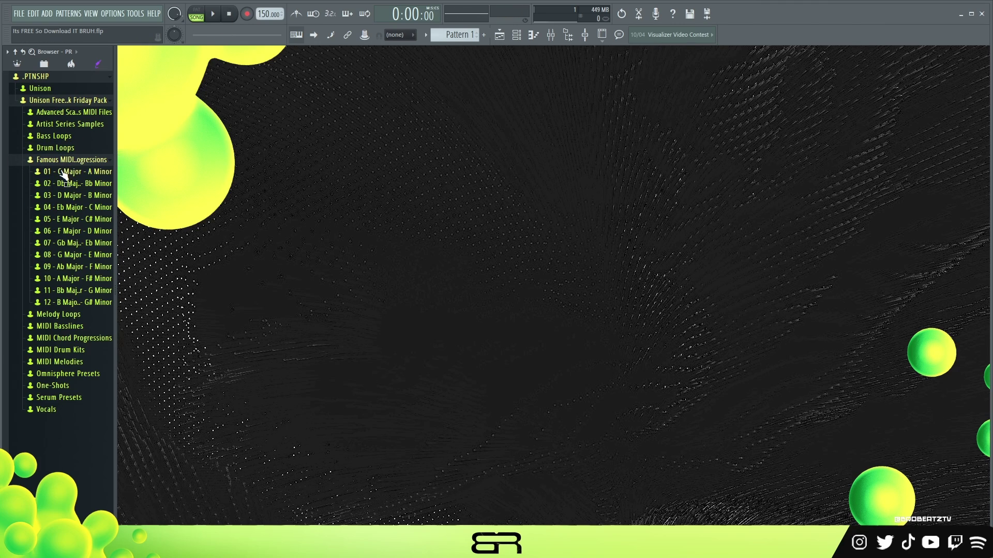
click(63, 172)
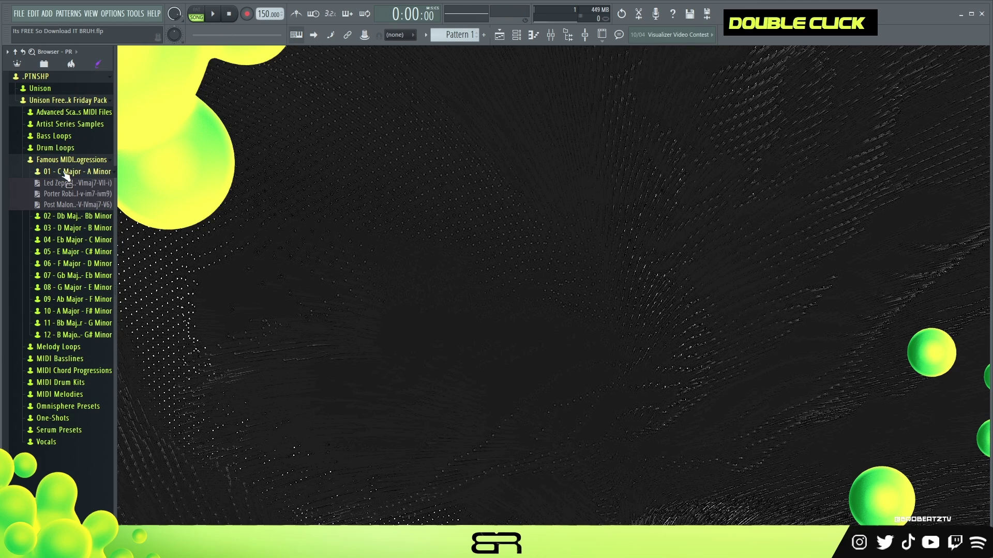
click(67, 216)
click(68, 231)
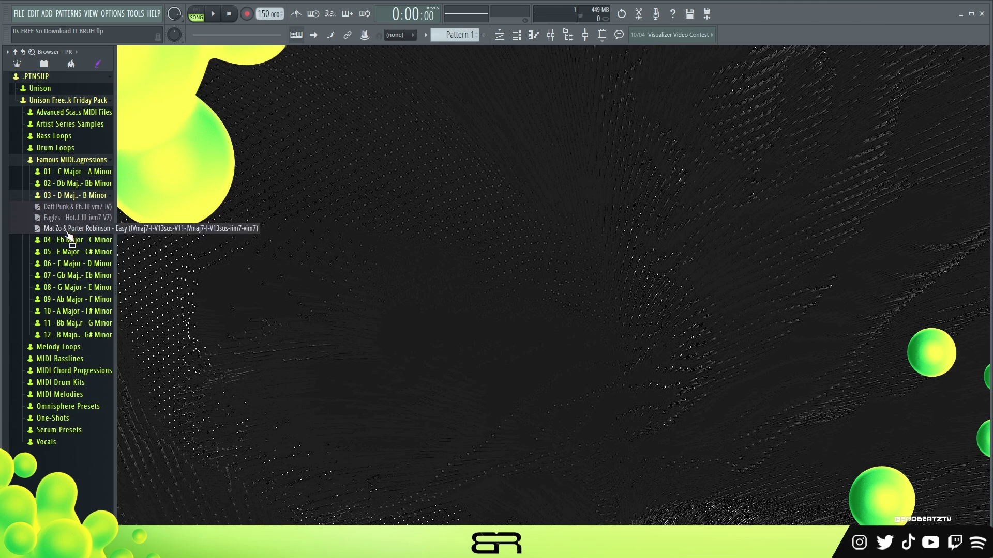
click(70, 243)
click(72, 254)
click(73, 266)
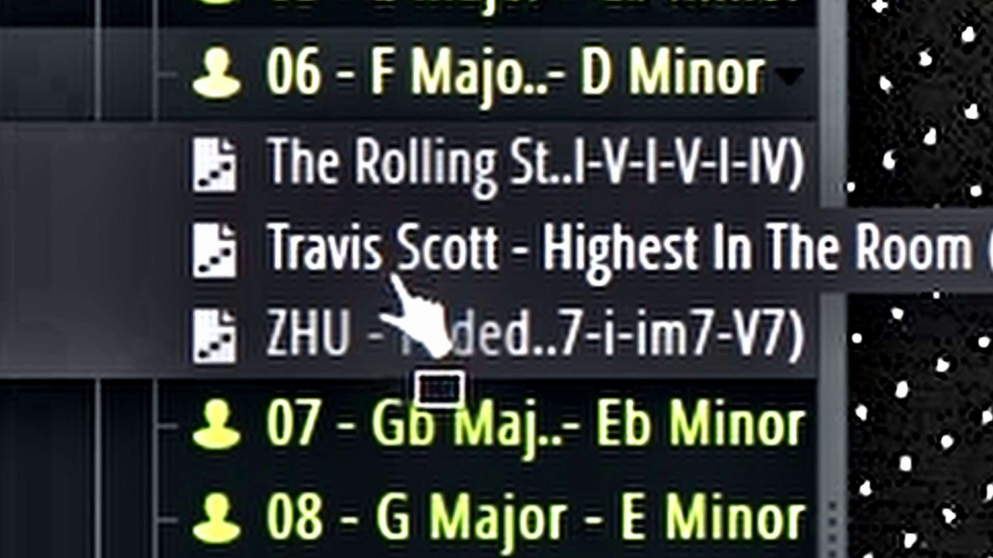
click(72, 276)
click(73, 290)
click(72, 302)
click(73, 313)
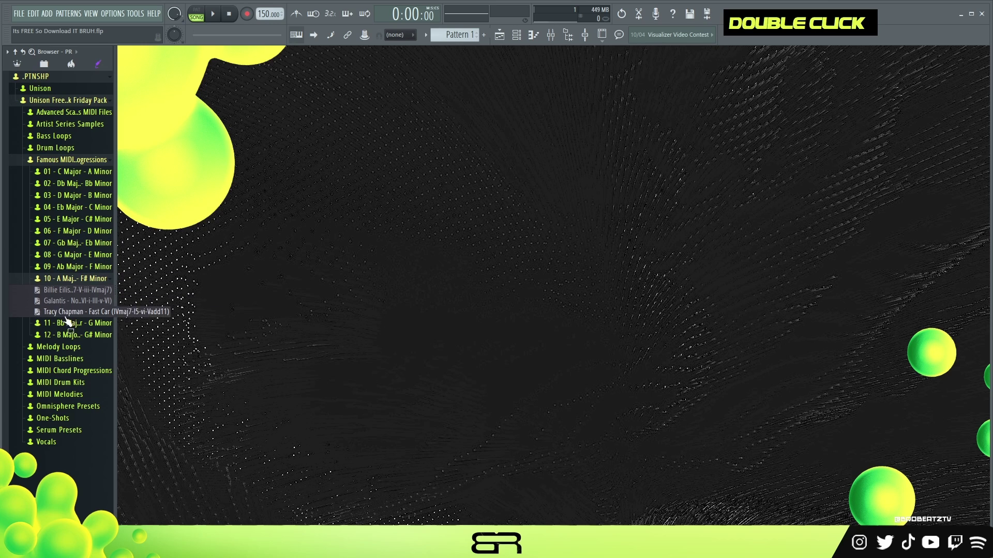
click(65, 162)
Examine the Melody Loops, MIDI Basslines, Vocals and MIDI Chord Progressions folders, including the F Major - D Minor progressions.
click(65, 174)
click(64, 174)
click(61, 187)
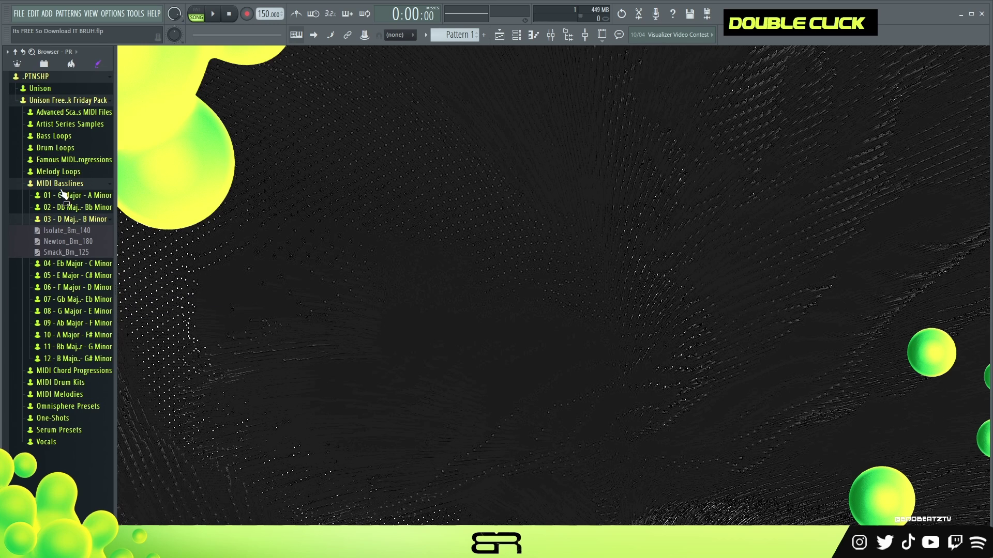
click(60, 188)
click(63, 196)
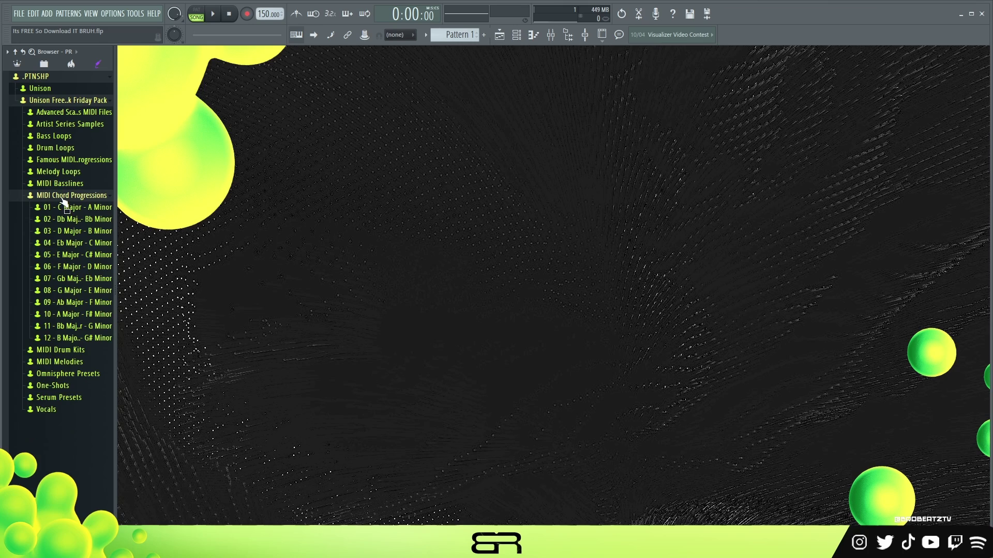
click(63, 199)
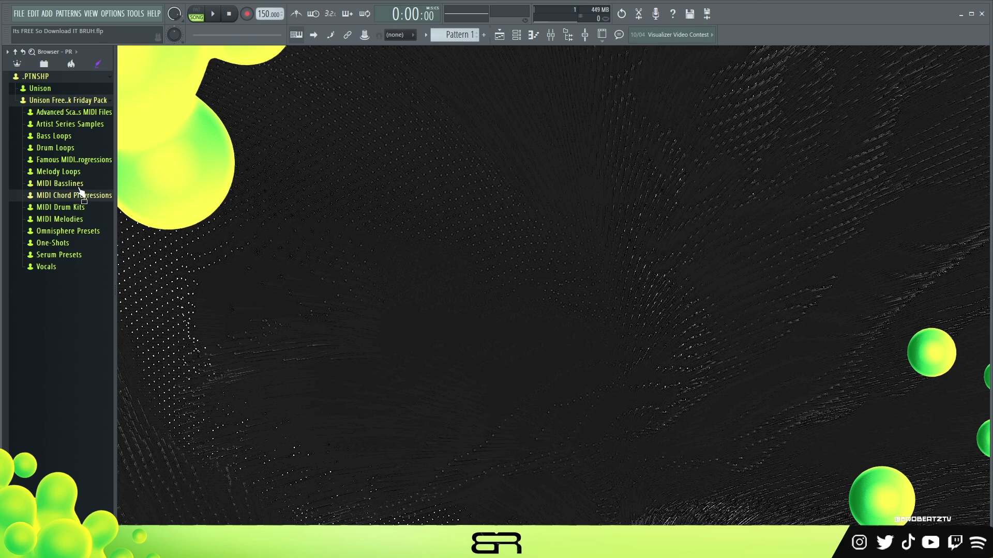
click(47, 267)
click(59, 268)
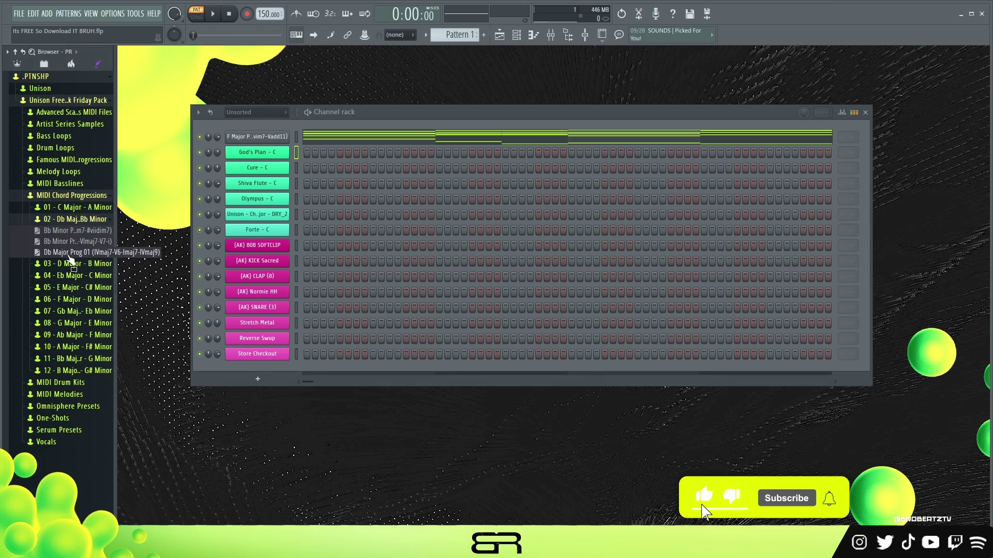
click(75, 266)
click(81, 273)
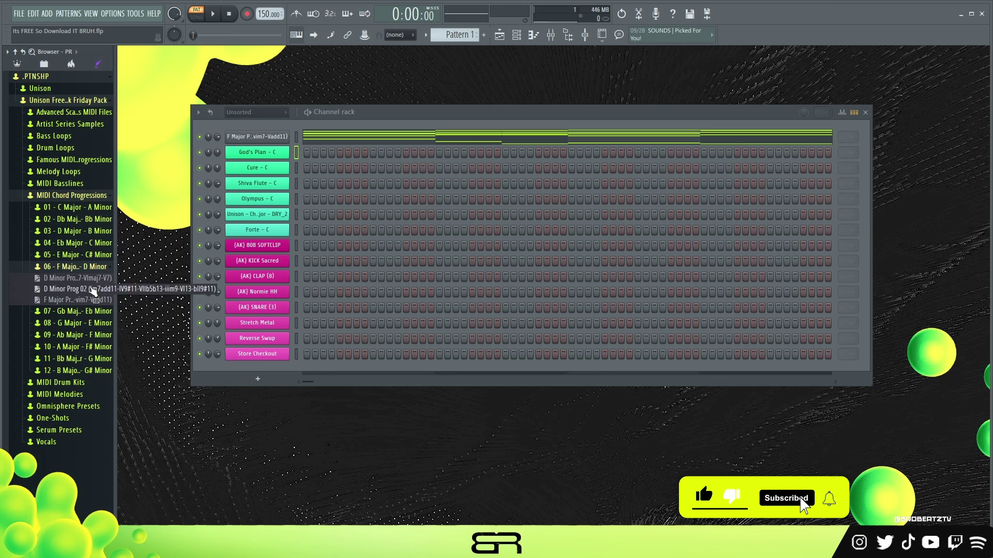
Copy the notes of the F Major progression channel into the God's Plan - C channel and cut them from the original channel.
right_click(322, 132)
click(413, 148)
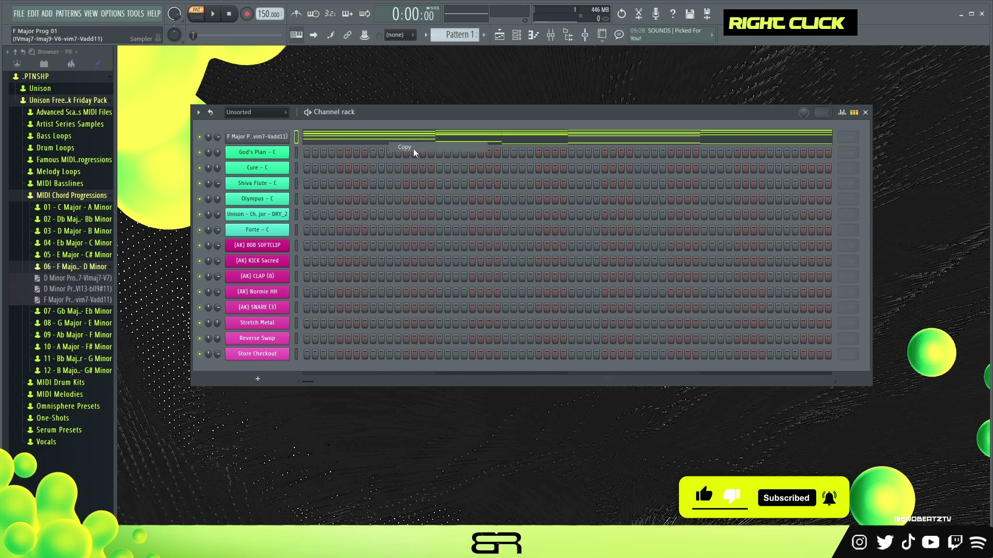
right_click(266, 153)
click(403, 171)
right_click(274, 138)
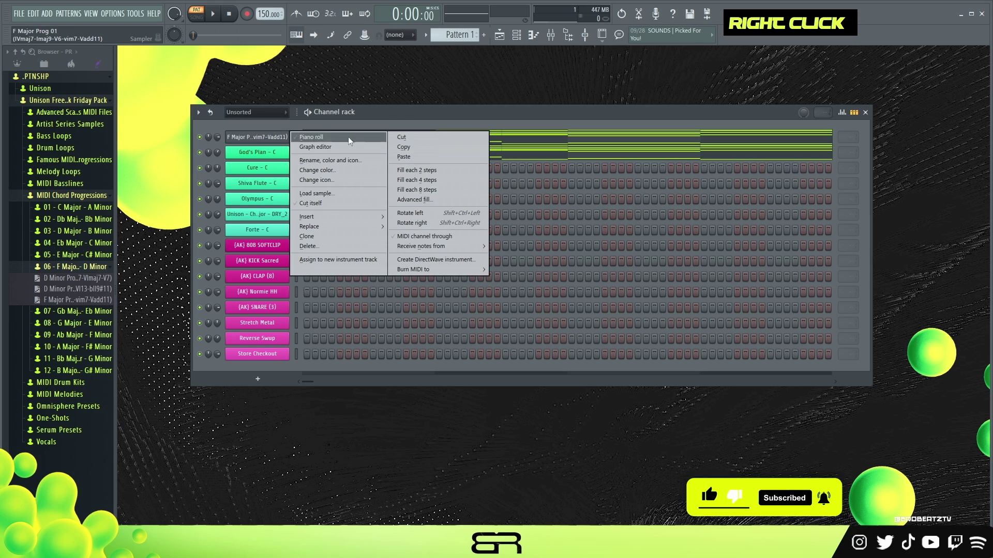
click(399, 137)
right_click(280, 140)
right_click(279, 141)
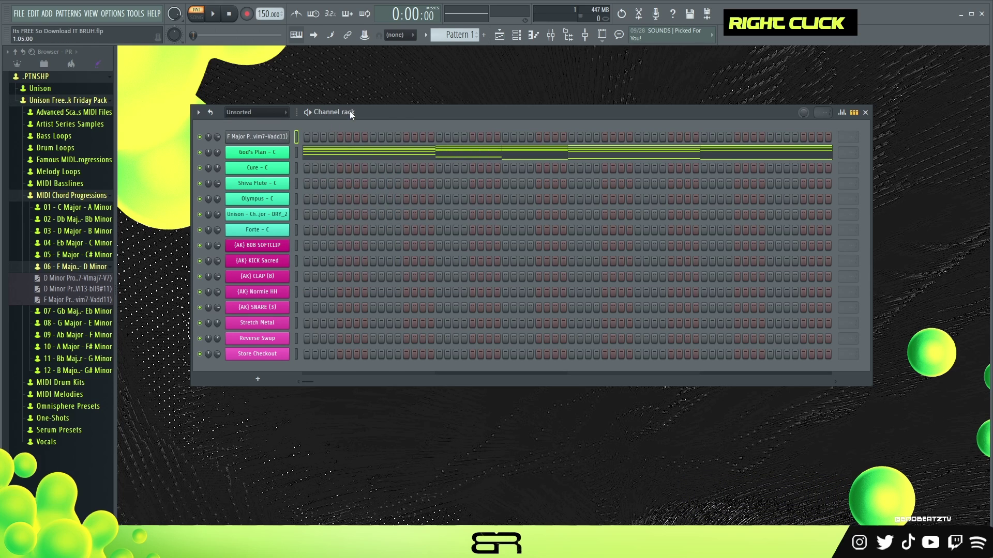
Play back the pattern to hear the chord progression on God's Plan - C.
drag(350, 111, 347, 111)
key(space)
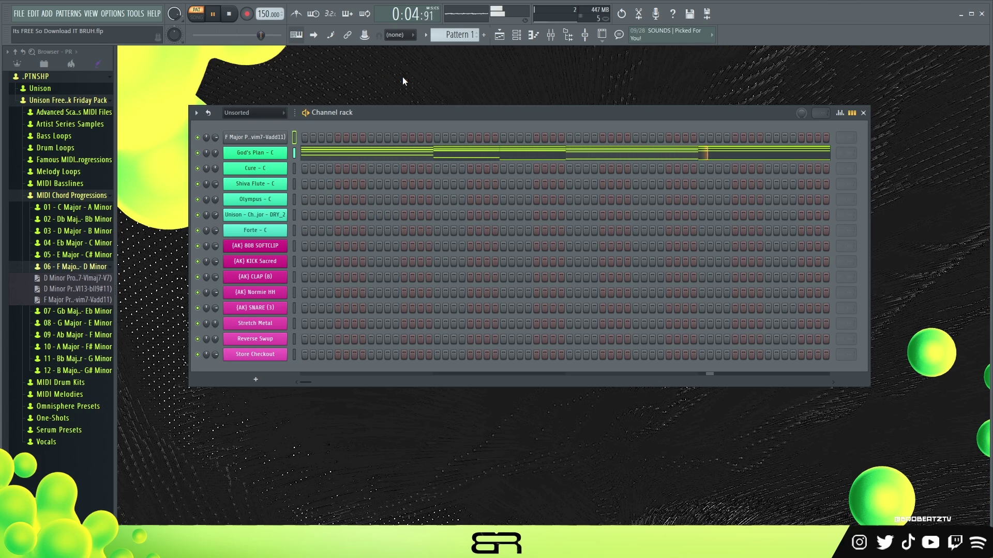
key(space)
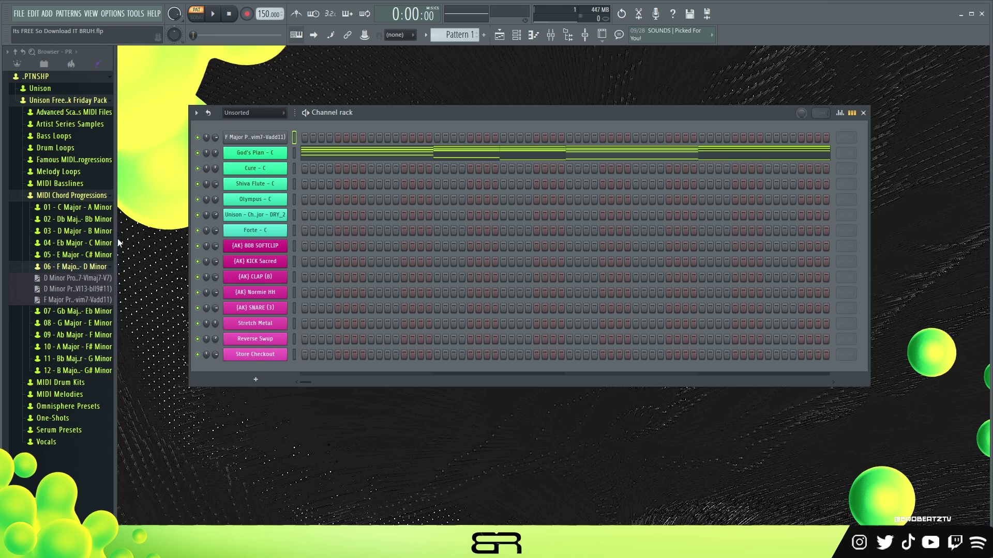
Locate the God's Plan - C sample in the C folder of the One-Shots Keys and audition it.
click(52, 196)
click(55, 243)
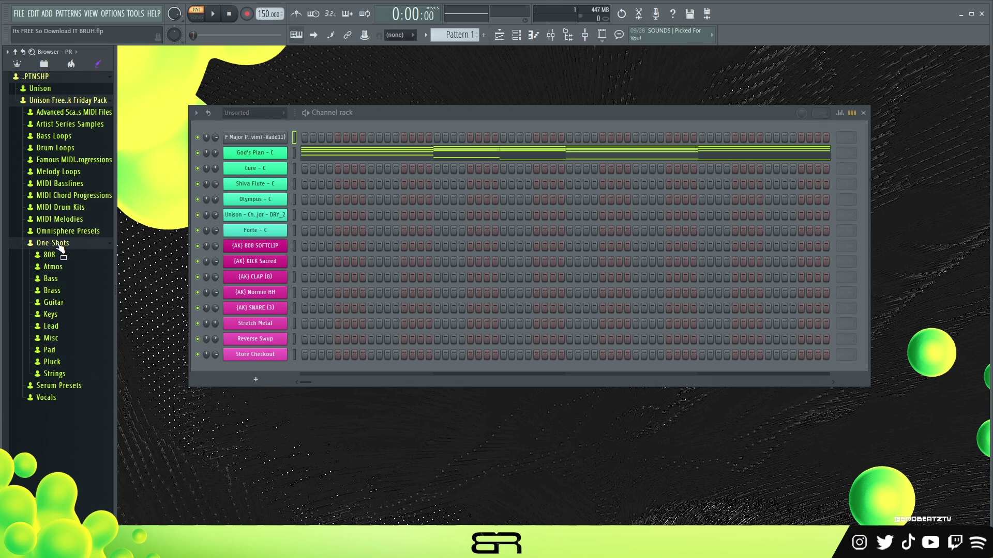
click(61, 315)
click(77, 326)
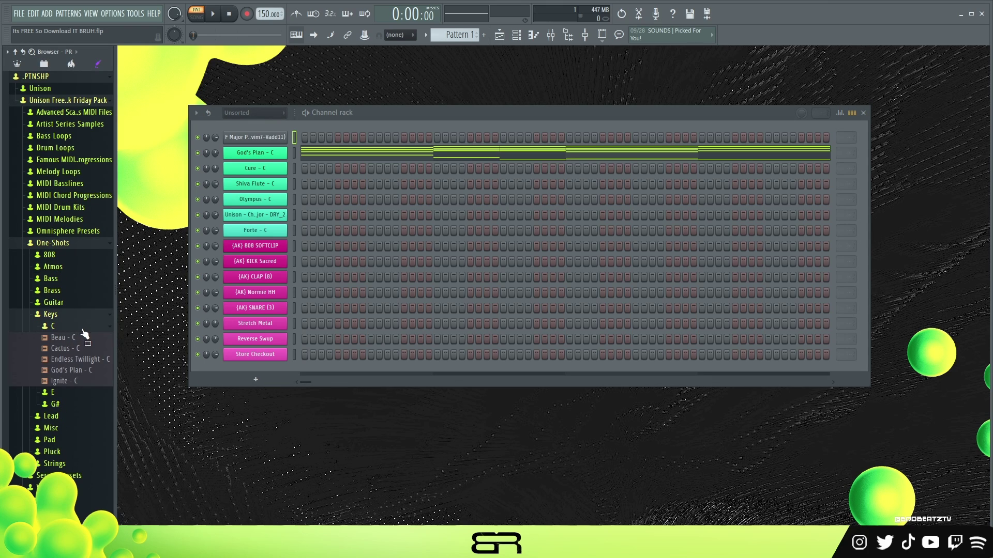
double_click(71, 370)
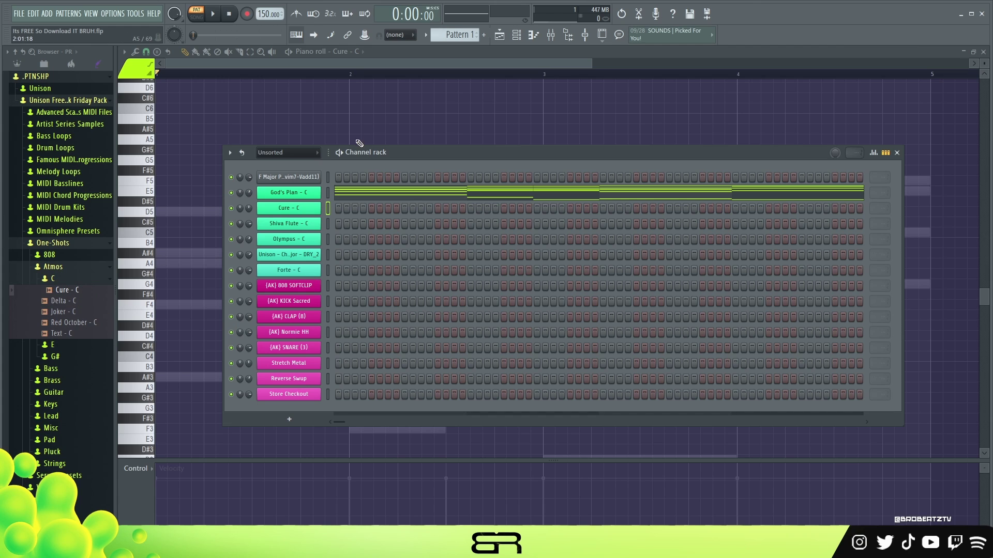
Draw stacked F4, A4 and C5 notes from the start of bar 1 in the Cure - C piano roll.
right_click(359, 143)
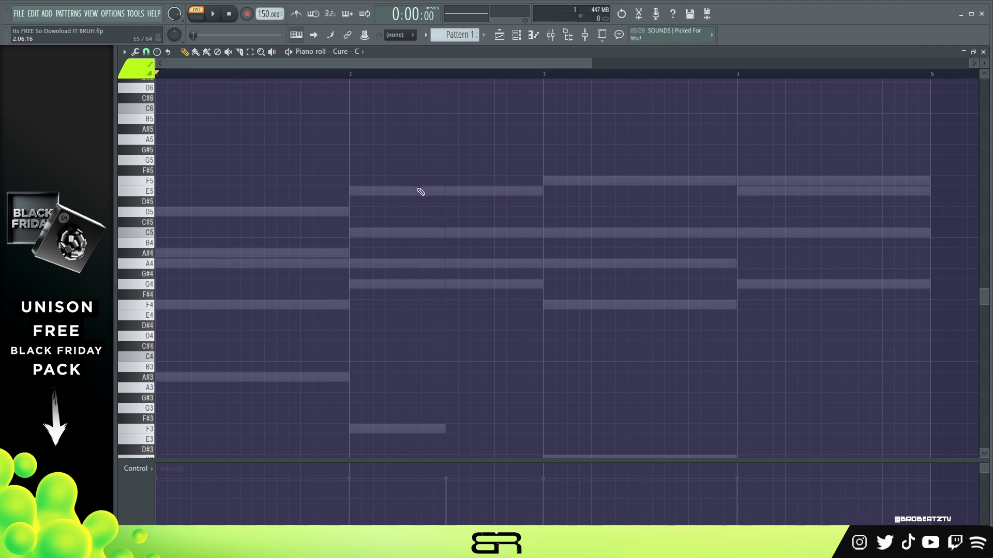
click(194, 305)
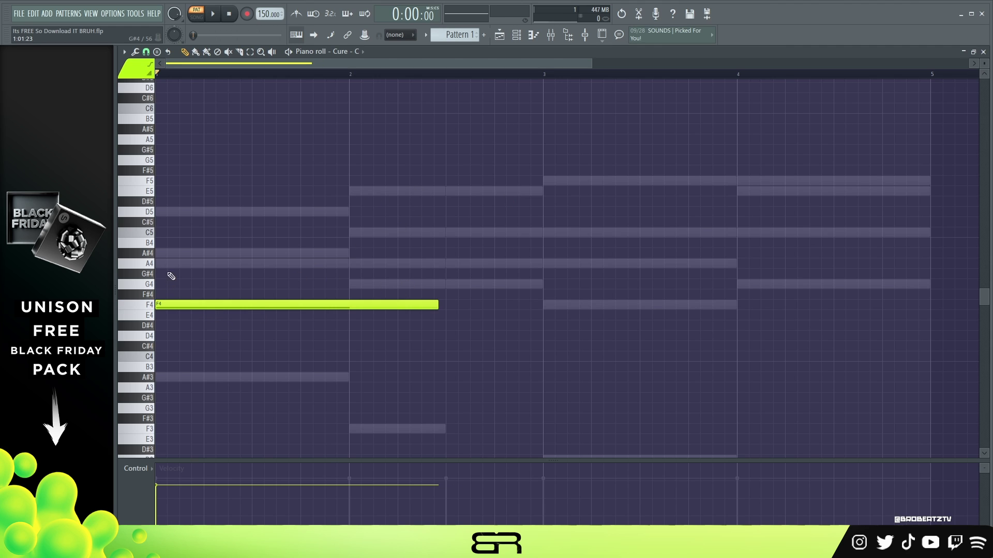
click(169, 264)
click(172, 232)
Delete the A4 and F4 notes, keeping only C5, and play the pattern back.
ctrl+drag(199, 220, 407, 331)
right_click(488, 337)
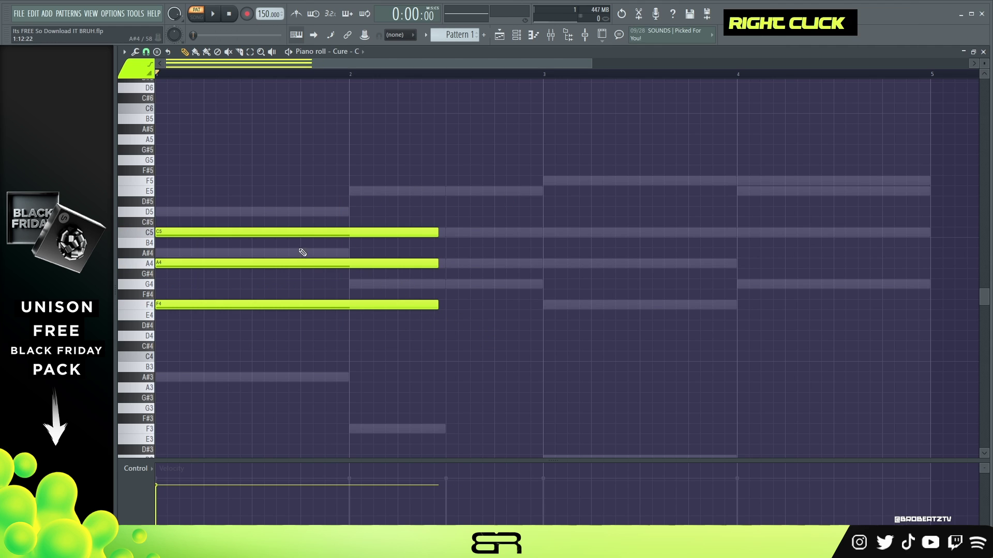
right_click(237, 264)
right_click(396, 306)
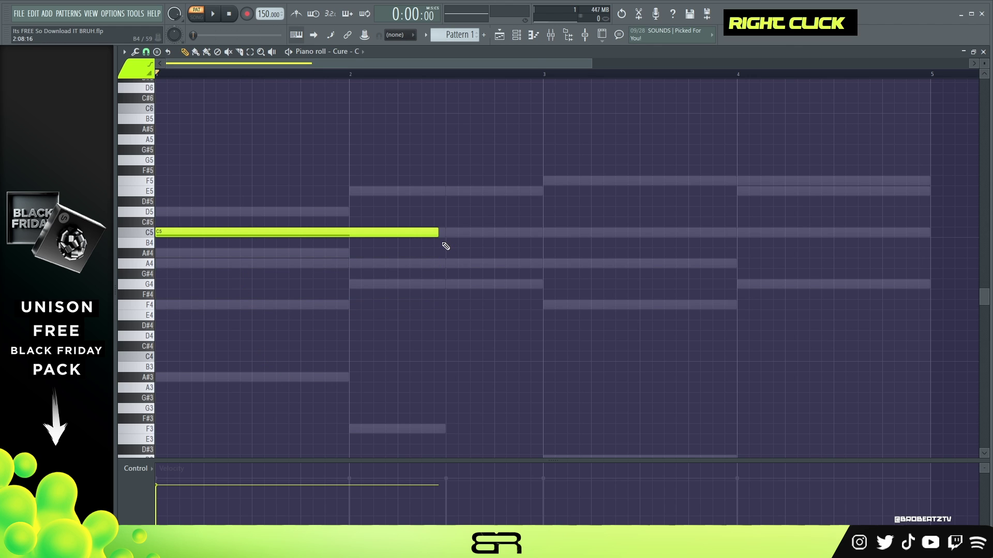
key(space)
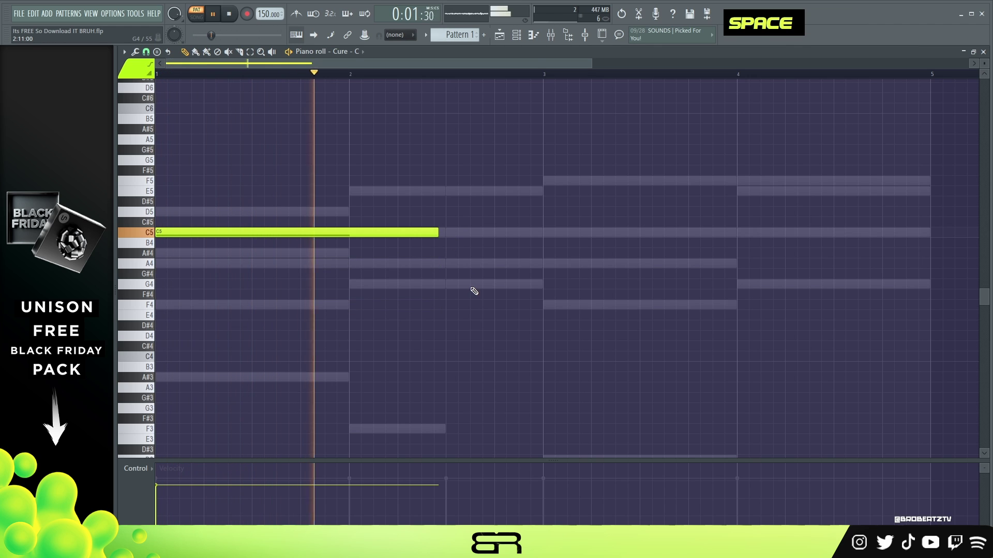
key(space)
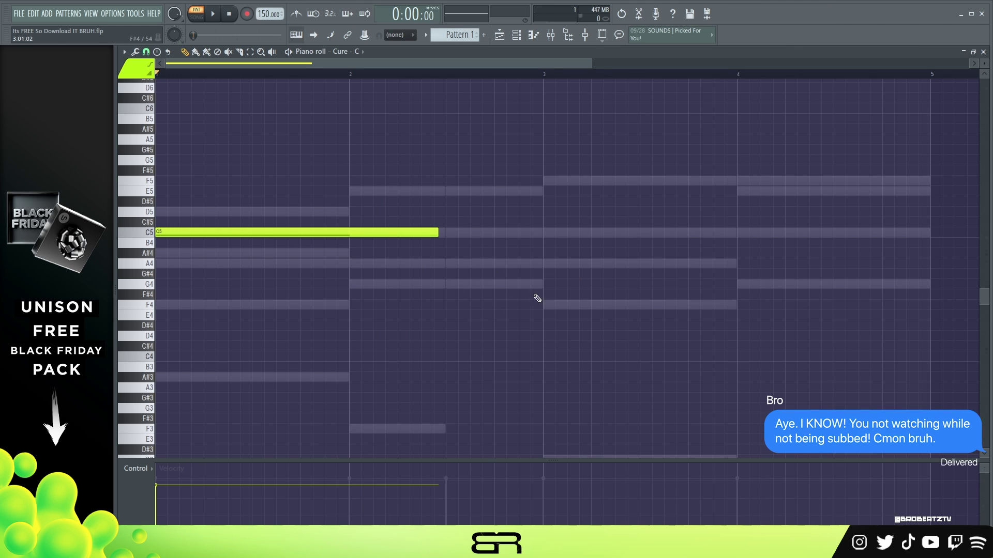
Draw a run of short C5, C5, E5, F5, D5, C5 and A4 notes from mid-bar 2 to the start of bar 3.
scroll(461, 279, up, 2)
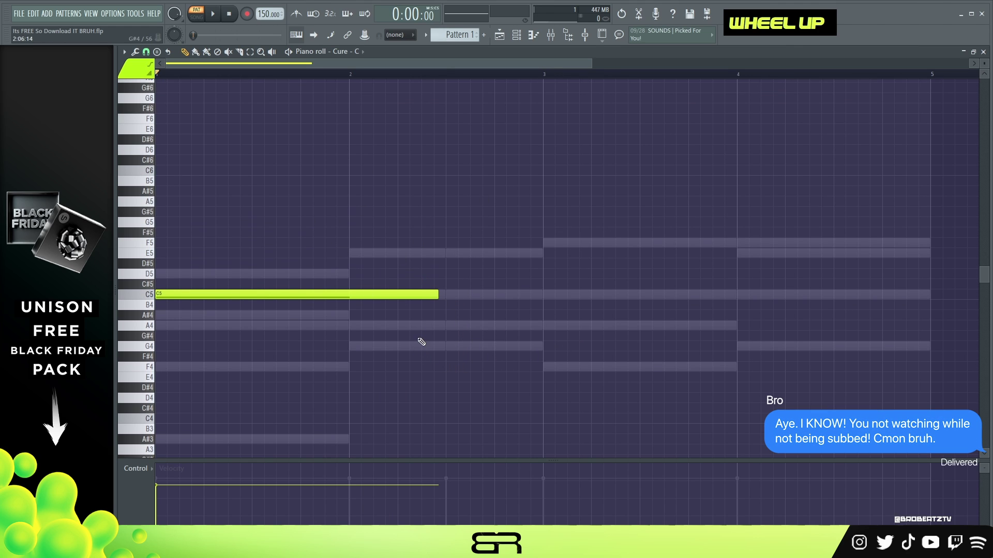
drag(455, 285, 466, 294)
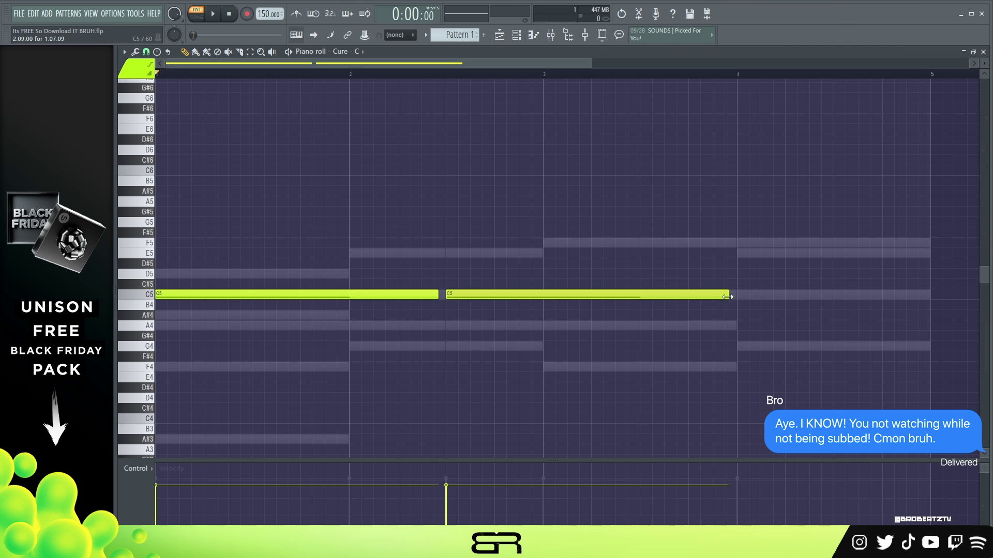
drag(728, 296, 453, 317)
click(462, 294)
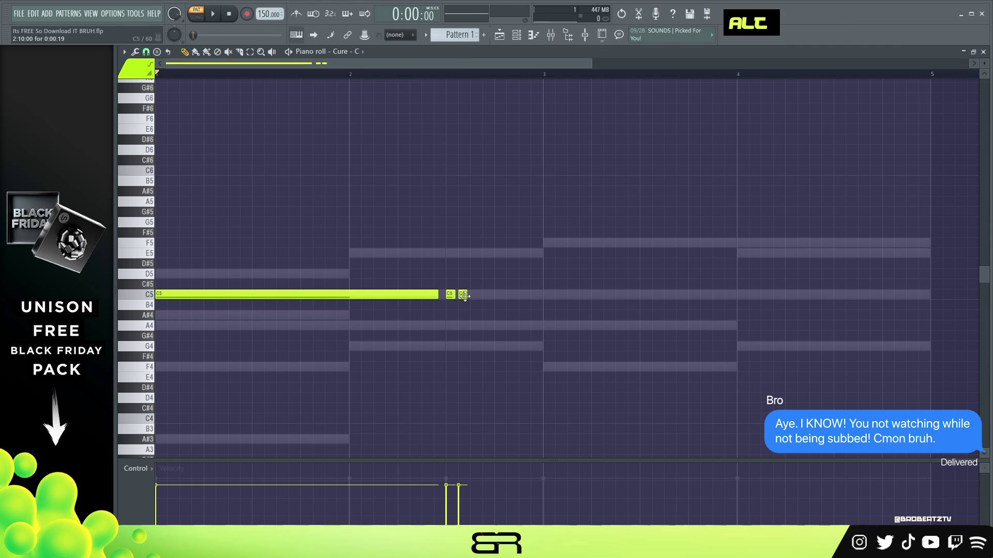
click(475, 253)
click(486, 243)
click(499, 274)
click(521, 295)
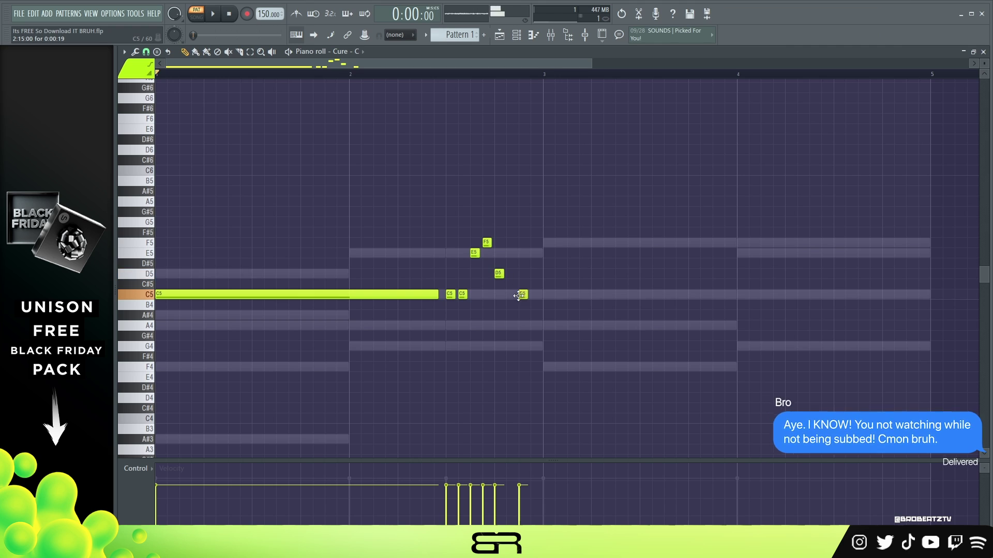
click(546, 326)
Raise the short E5, F5, D5, C5 and A4 notes by one octave and lengthen the resulting A5 across bar 3.
drag(585, 346, 460, 238)
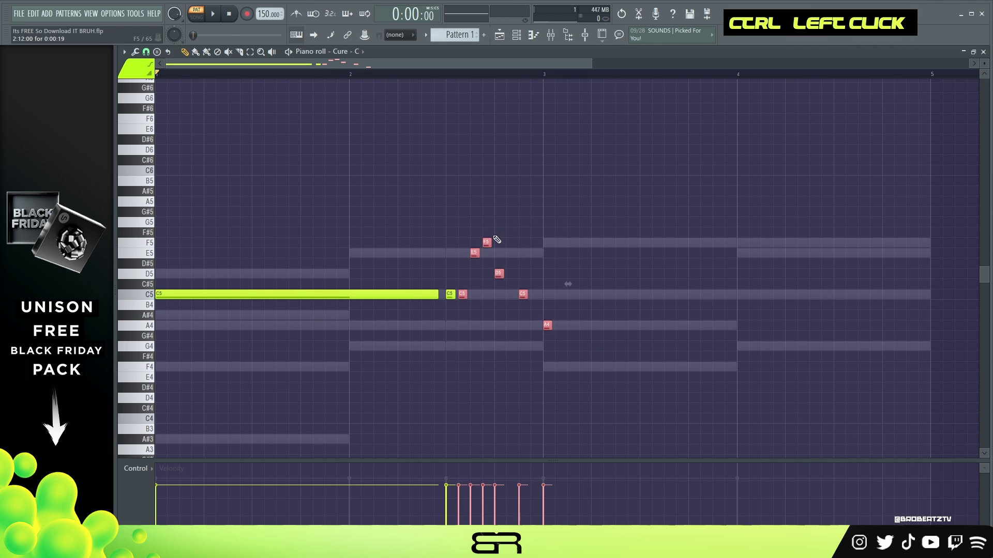
drag(465, 198, 609, 353)
key(ctrl+Up)
right_click(550, 214)
drag(552, 203, 740, 221)
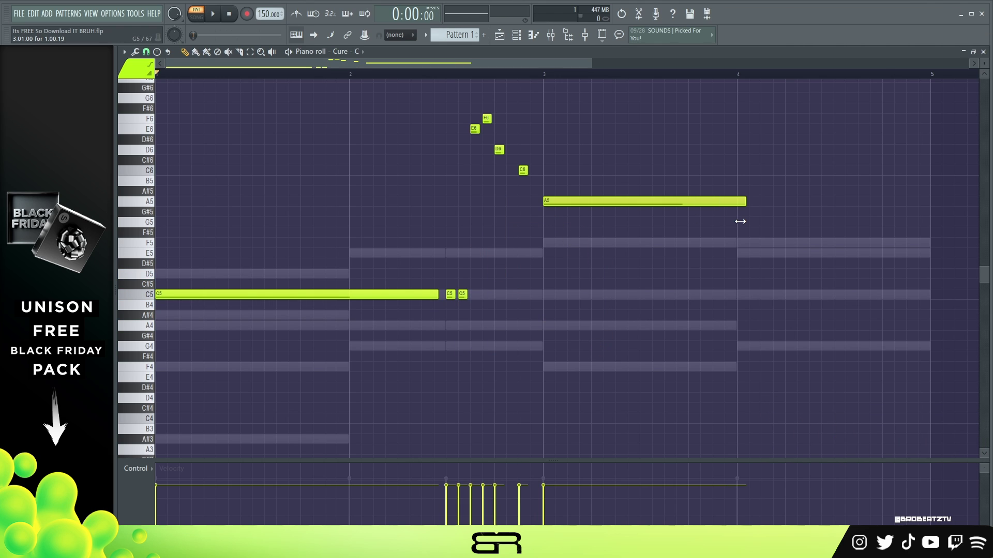
Delete the long A5 note in bar 3 and lower the short E6 and F6 notes by one octave.
right_click(621, 202)
drag(575, 126, 526, 219)
right_click(557, 217)
drag(474, 103, 490, 143)
key(ctrl+Down)
Duplicate the two-bar Cure - C phrase into bars 3 and 4, with its long note on A5 instead of C5.
drag(587, 104, 170, 344)
drag(176, 296, 563, 202)
right_click(564, 296)
right_click(566, 177)
Play back the pattern to hear the four-bar Cure - C melody over the chords.
key(space)
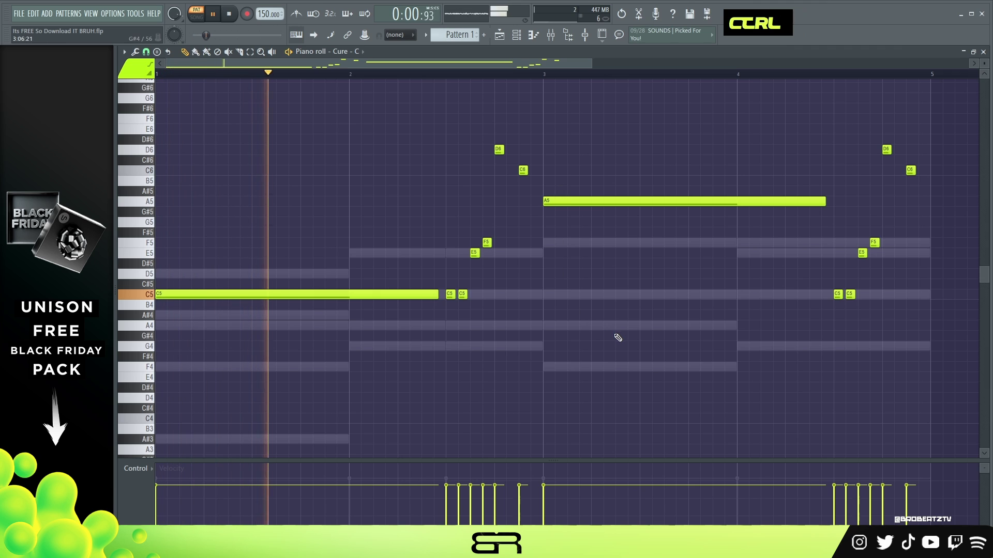
key(ctrl+a)
right_click(652, 349)
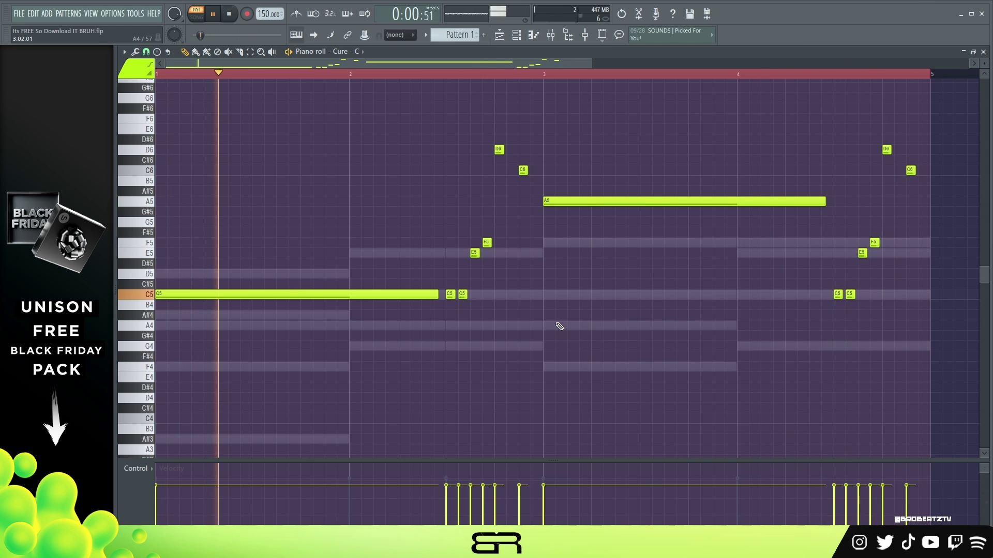
key(space)
right_click(549, 145)
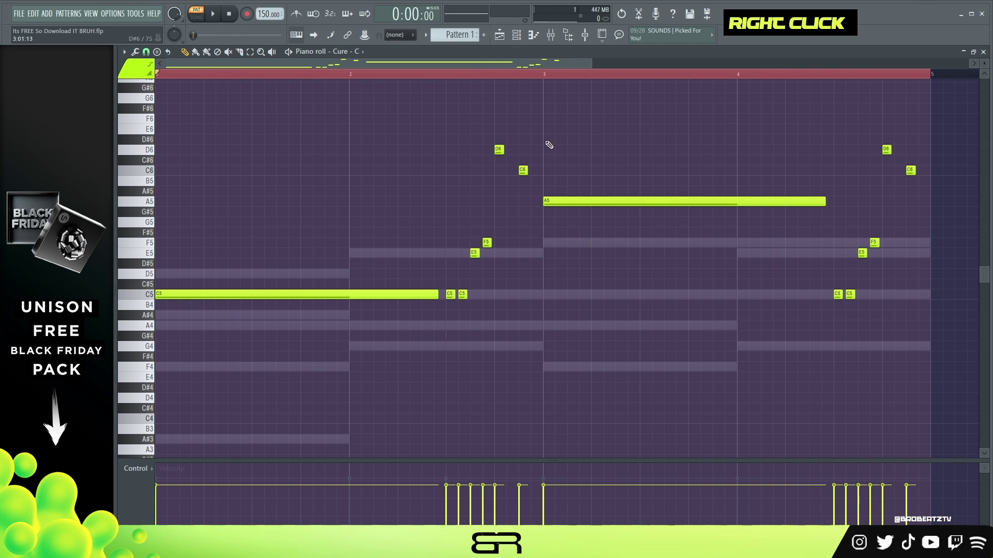
Add the Misc one-shot Shiva Flute - C as a channel and draw a short A#4 note on beat 3 of bar 1.
click(516, 34)
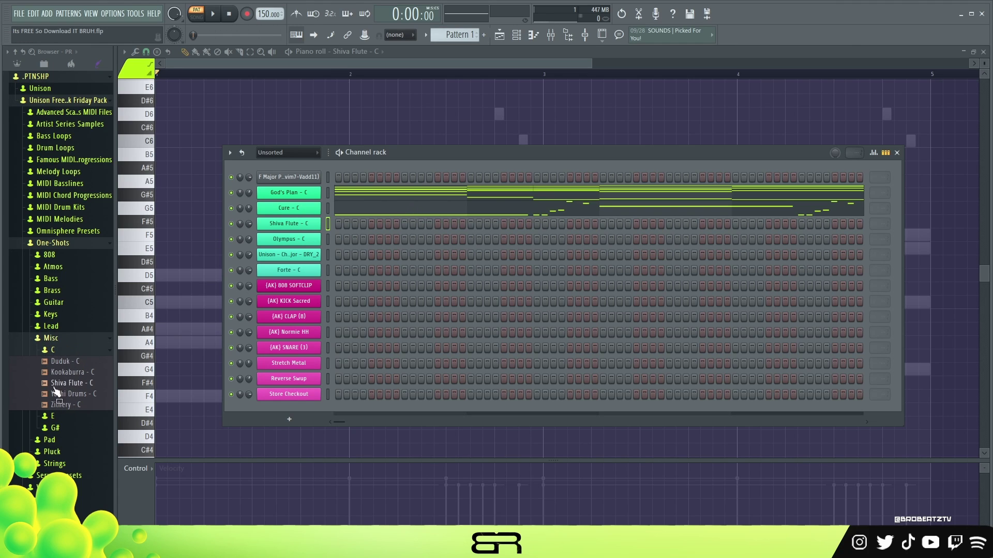
right_click(401, 123)
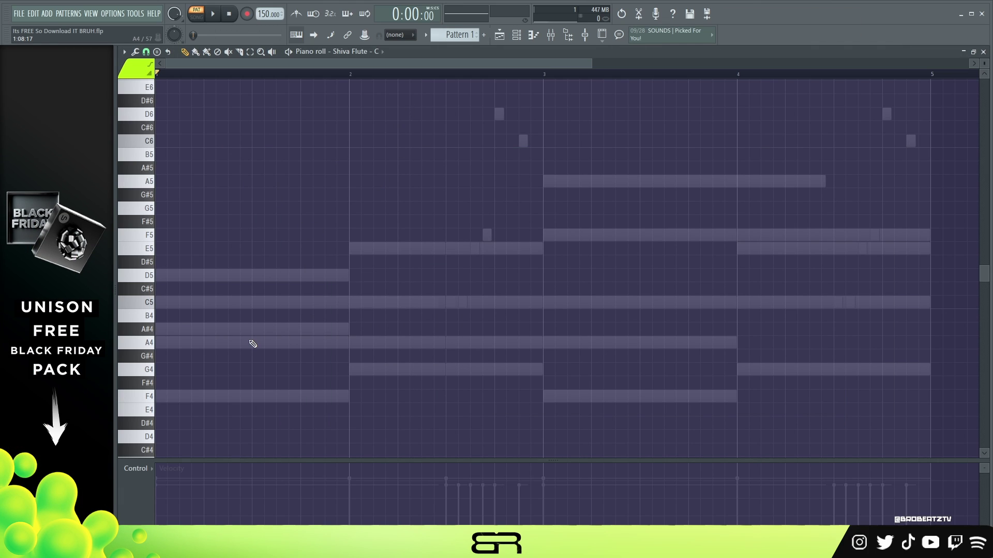
click(258, 330)
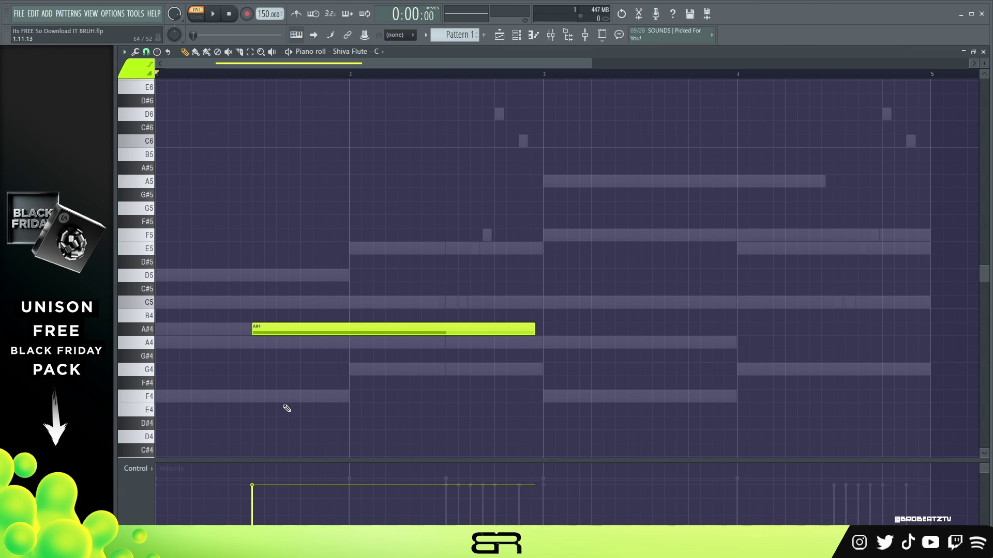
drag(534, 330, 288, 330)
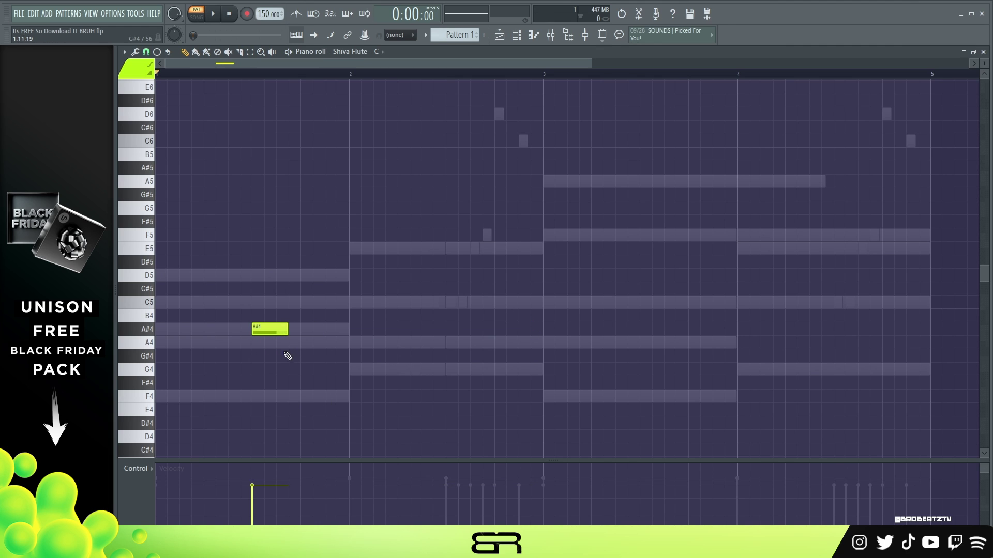
Move the Shiva Flute note from A#4 down to G4 and play the pattern back to check it.
ctrl+drag(187, 242, 348, 355)
key(space)
key(space)
drag(273, 333, 268, 368)
key(space)
key(space)
key(space)
key(space)
key(space)
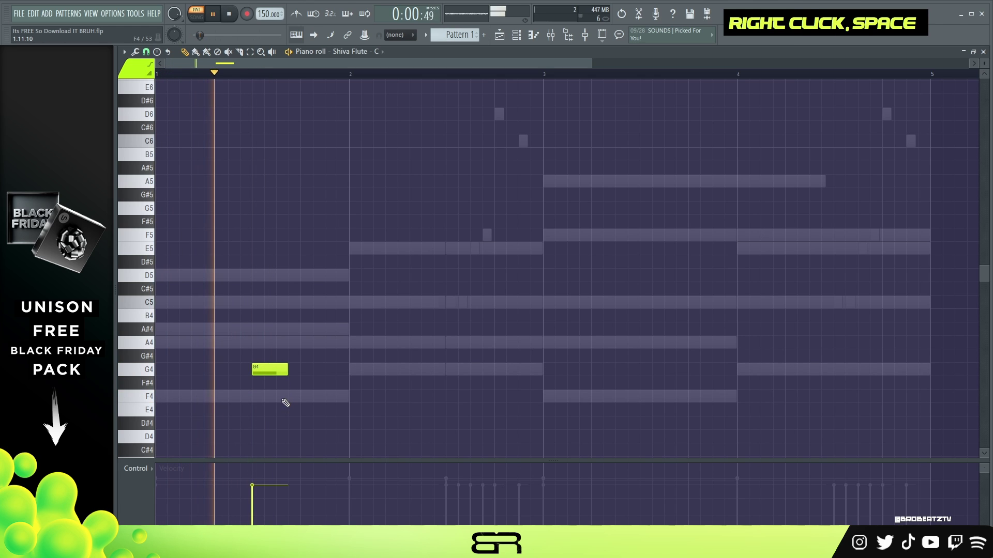
key(space)
Add F4 and A4 notes after the G4 in bar 1, shortening the notes so the three run back to back.
click(278, 397)
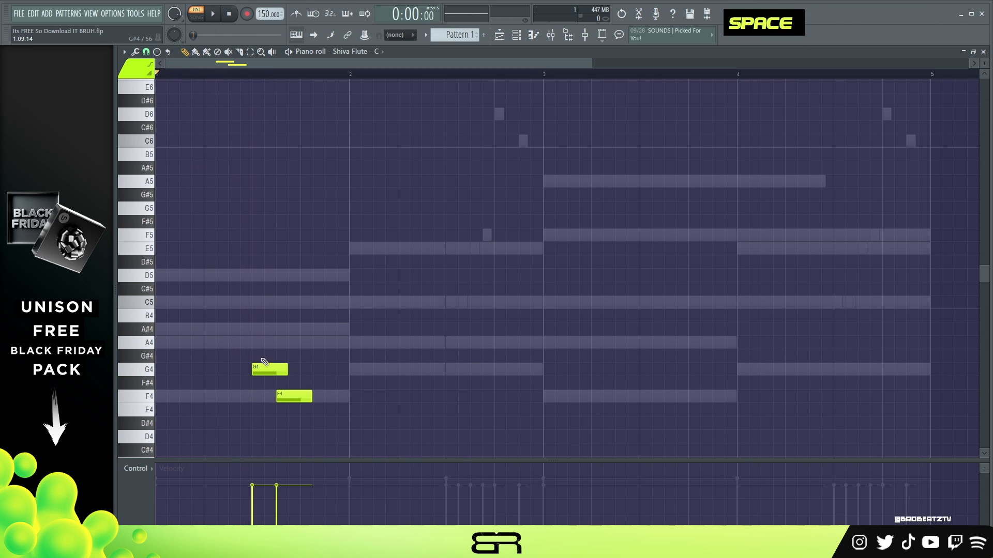
key(ctrl+a)
drag(312, 398, 303, 396)
ctrl+click(295, 409)
key(space)
click(303, 344)
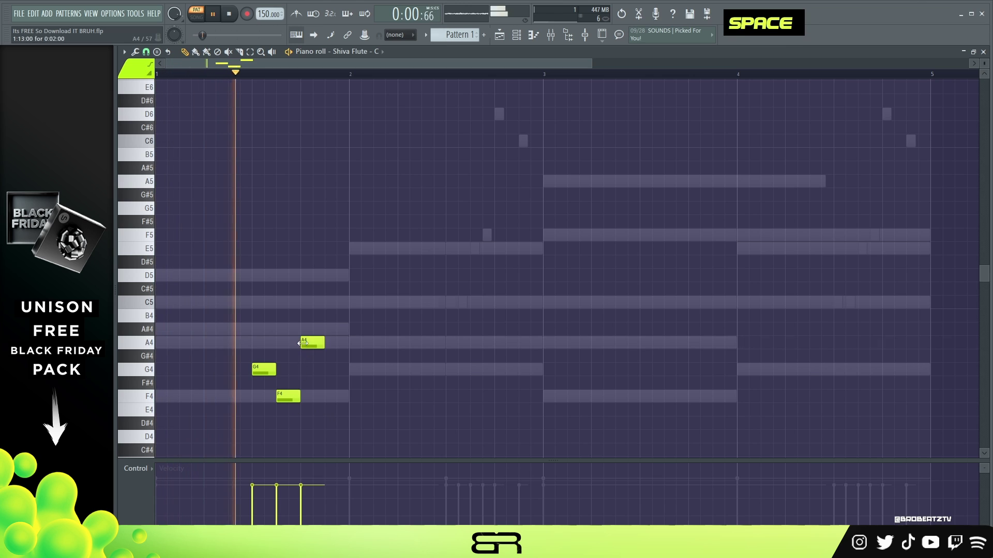
right_click(374, 385)
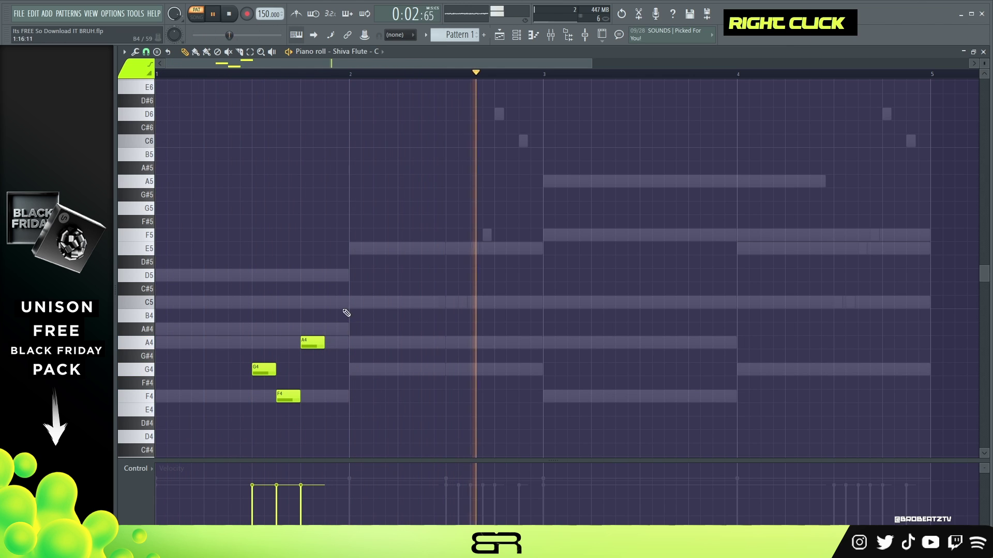
Copy the G4, F4, A4 motif from bar 1 to the same place in bar 3 and play it back.
key(space)
mouse_move(344, 315)
mouse_down()
mouse_move(253, 402)
mouse_move(651, 371)
mouse_up()
key(space)
right_click(599, 355)
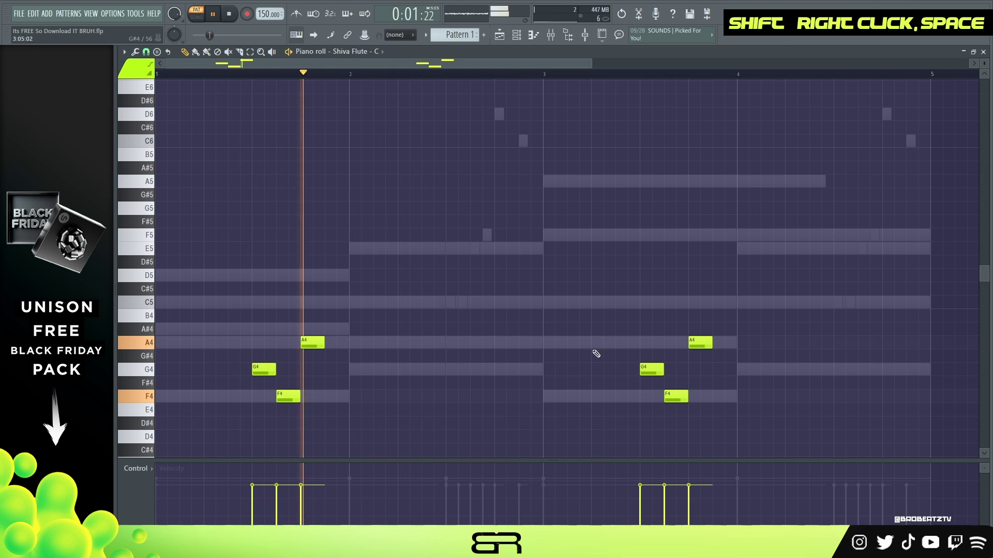
key(space)
Add short C5 and A4 notes before the bar 3 motif, copy its last A4 up to C5, and play it back.
click(596, 302)
drag(615, 303, 602, 305)
click(620, 342)
ctrl+click(702, 343)
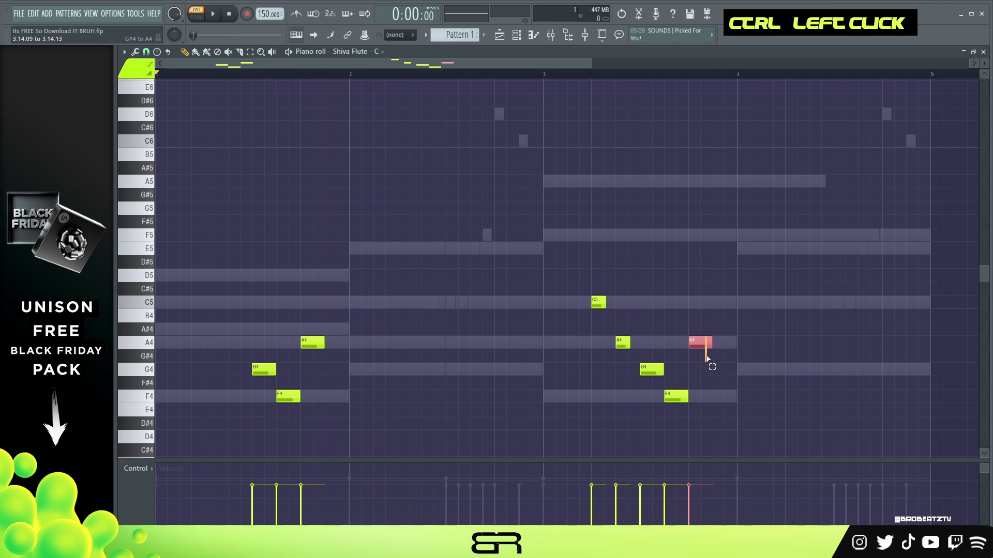
drag(701, 343, 704, 302)
right_click(795, 287)
key(space)
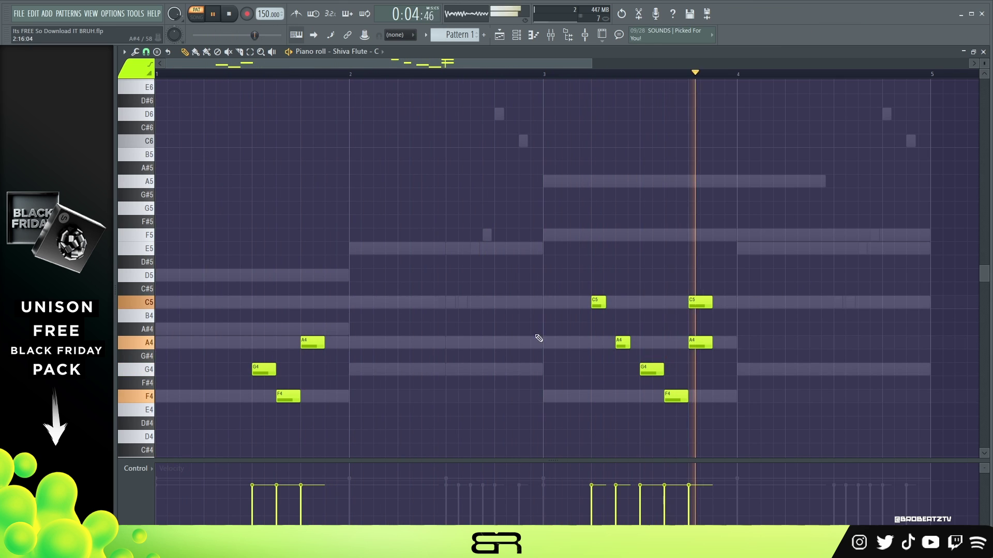
key(space)
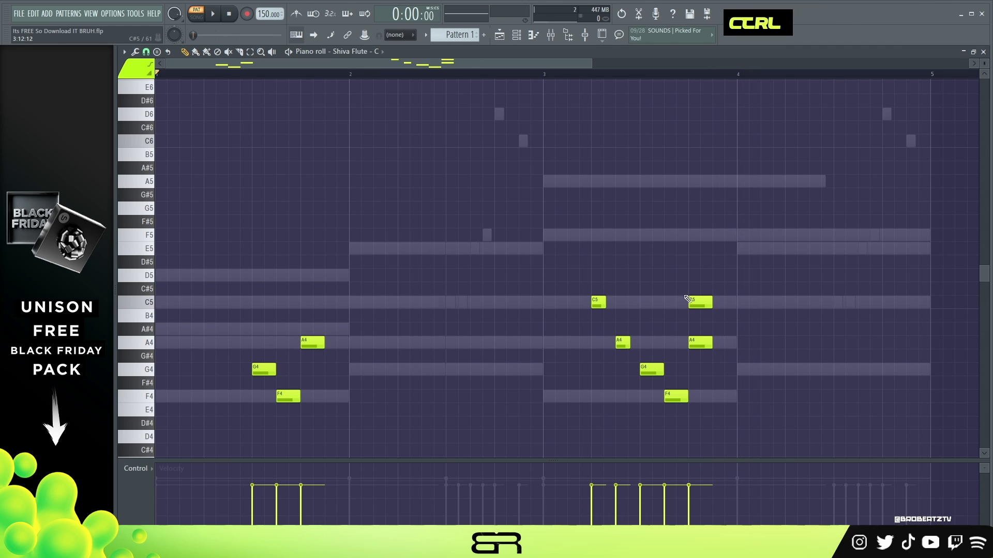
Copy the two C5 notes from bar 3 into bar 4 and build the sequence E5, C5, G4, A4, C5 there.
drag(686, 299, 580, 312)
mouse_move(747, 290)
mouse_down()
mouse_move(595, 305)
mouse_move(790, 306)
mouse_up()
right_click(806, 336)
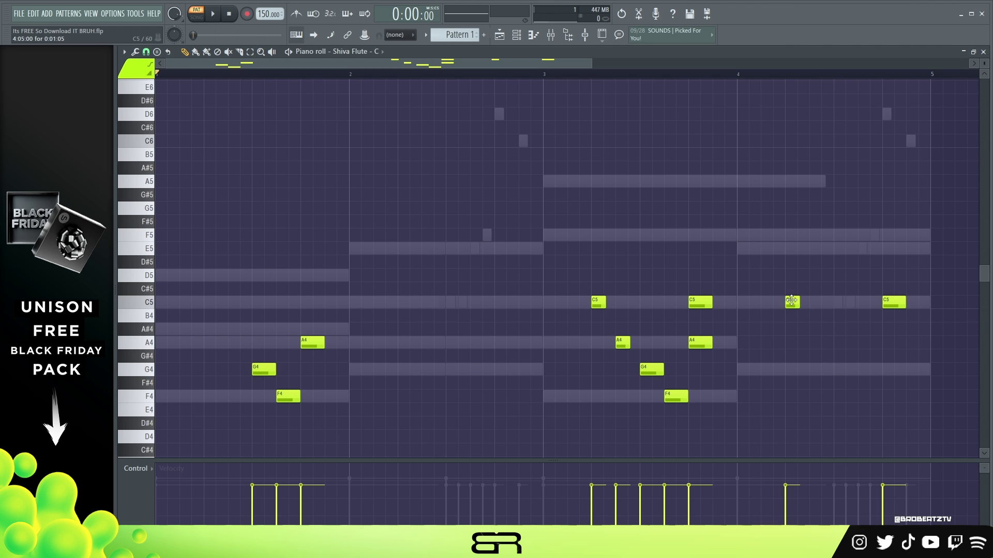
drag(791, 301, 816, 302)
click(786, 251)
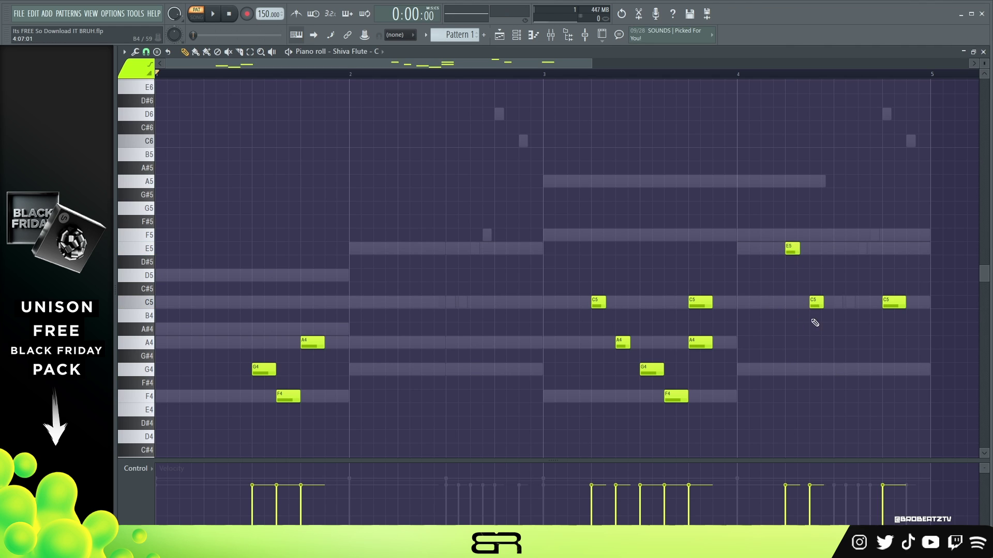
click(813, 302)
click(860, 341)
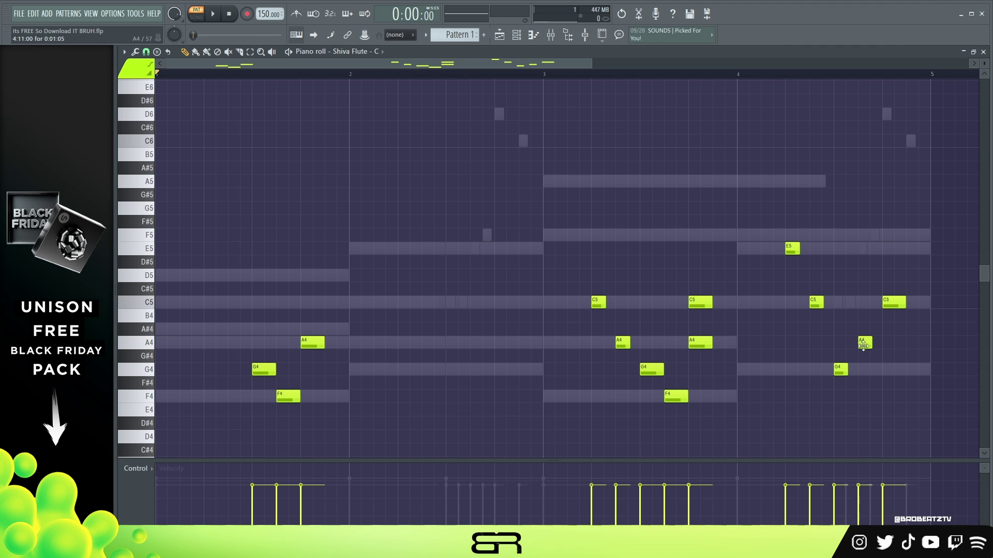
Play back the pattern to hear the complete Shiva Flute - C melody.
key(space)
right_click(610, 309)
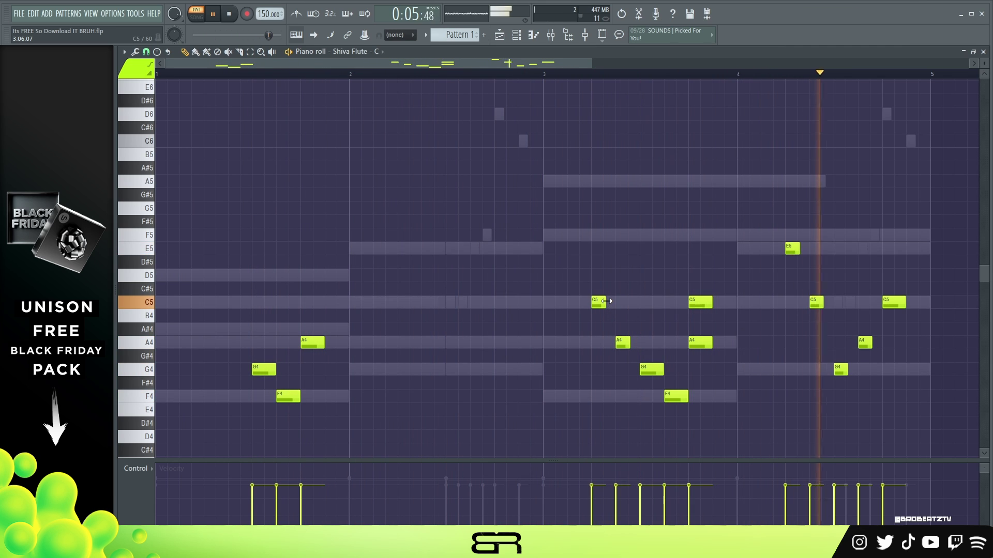
key(space)
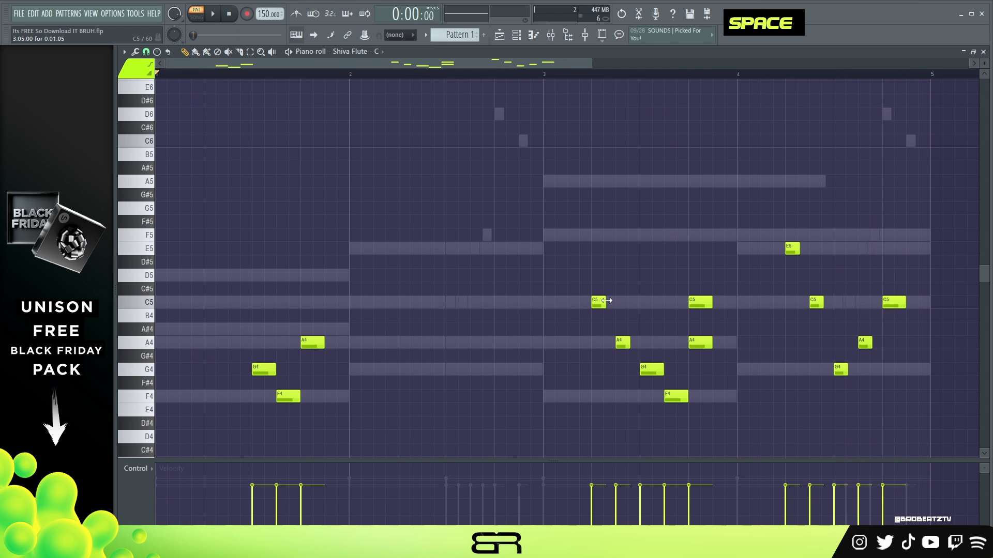
Add the Brass one-shot Olympus - C as a channel and stack short F4, A4 and C5 notes at the start of bar 1.
click(516, 41)
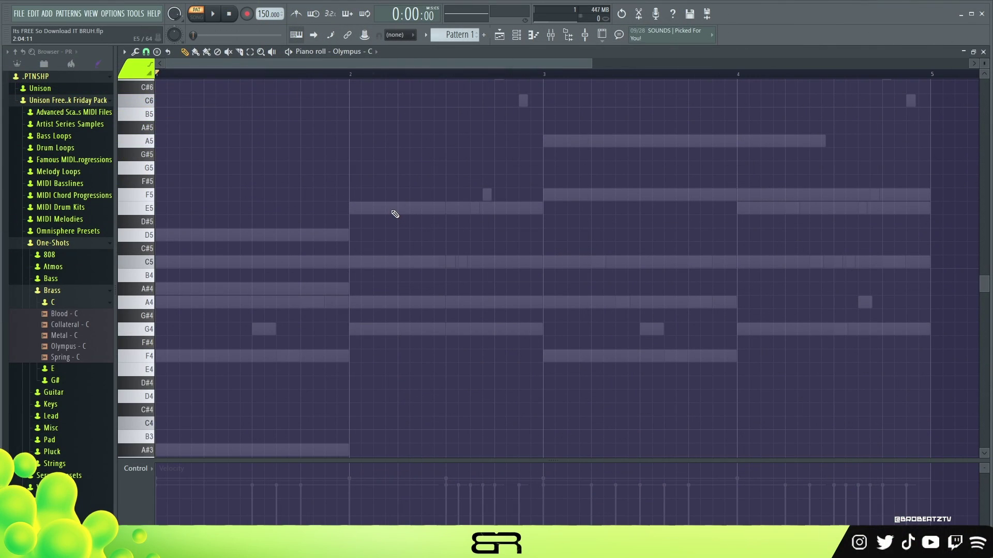
double_click(71, 350)
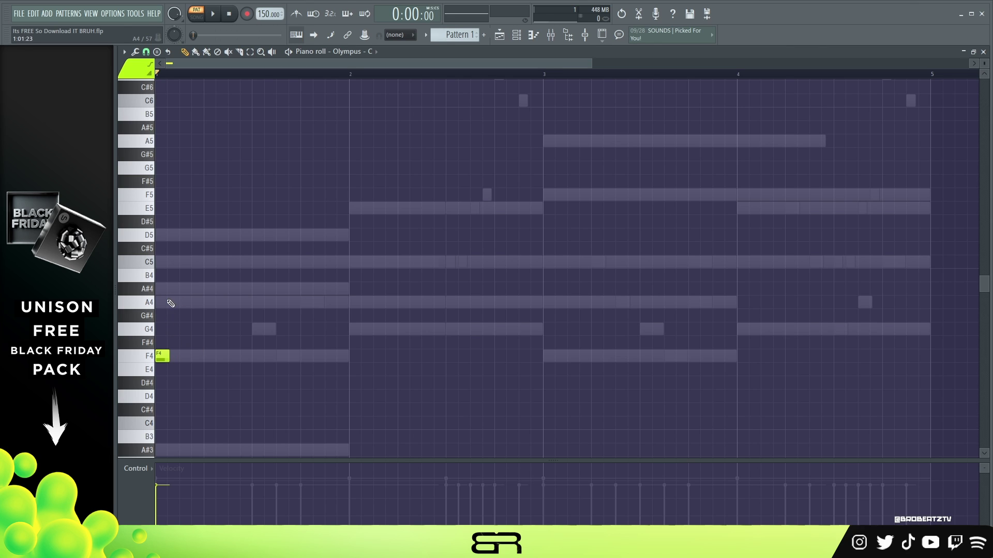
click(158, 262)
drag(202, 232, 157, 376)
ctrl+click(310, 384)
click(173, 288)
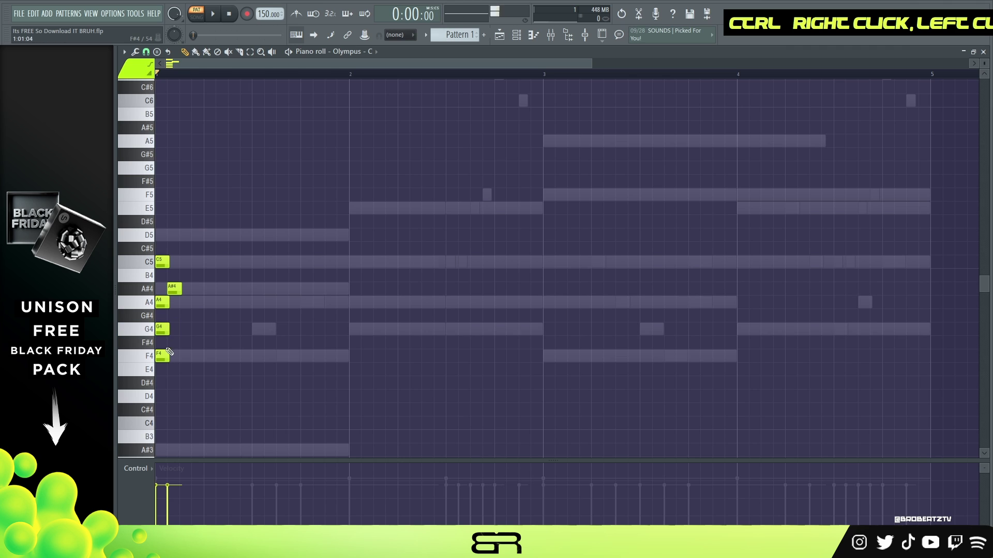
right_click(175, 288)
Raise the Olympus chord by one octave and its lowest note by another octave to form A5, C6 and F6.
key(ctrl+a)
key(ctrl+Up)
scroll(247, 308, up, 3)
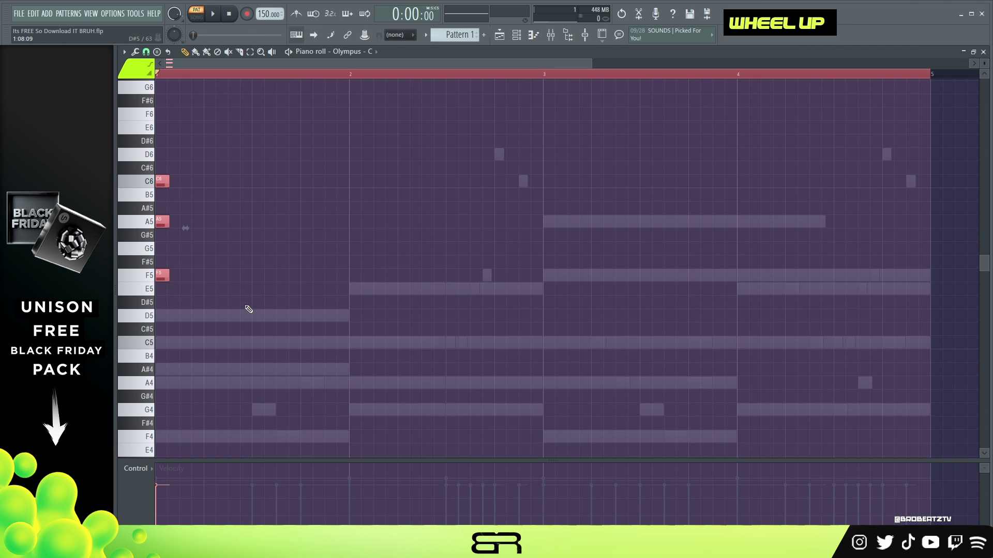
right_click(201, 310)
ctrl+click(162, 315)
key(ctrl+Up)
right_click(211, 230)
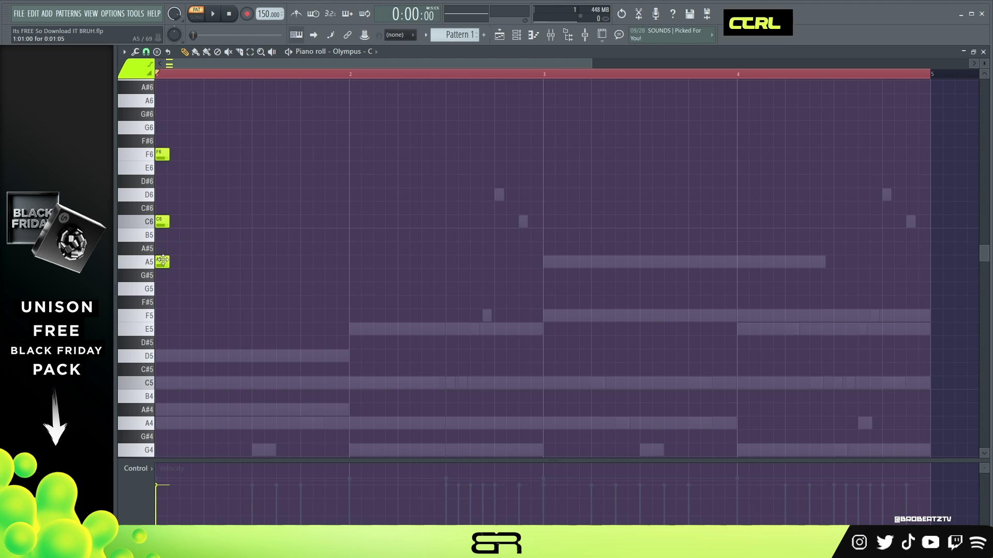
Move the A5 to halfway between beats 3 and 4 of bar 1, copy F6 above it, and add a short G5 on beat 2.
drag(163, 260, 271, 261)
ctrl+click(163, 154)
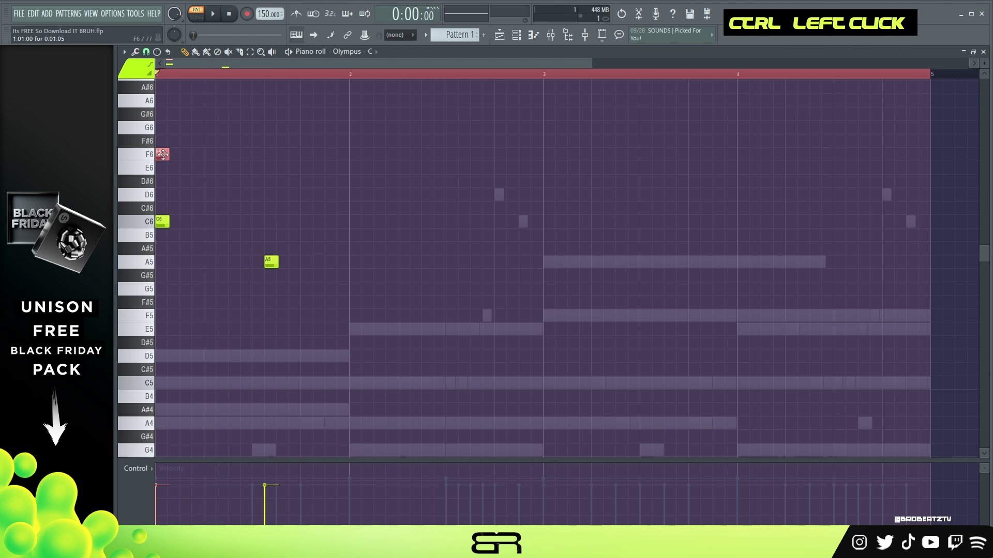
shift+drag(162, 154, 271, 154)
drag(270, 262, 283, 262)
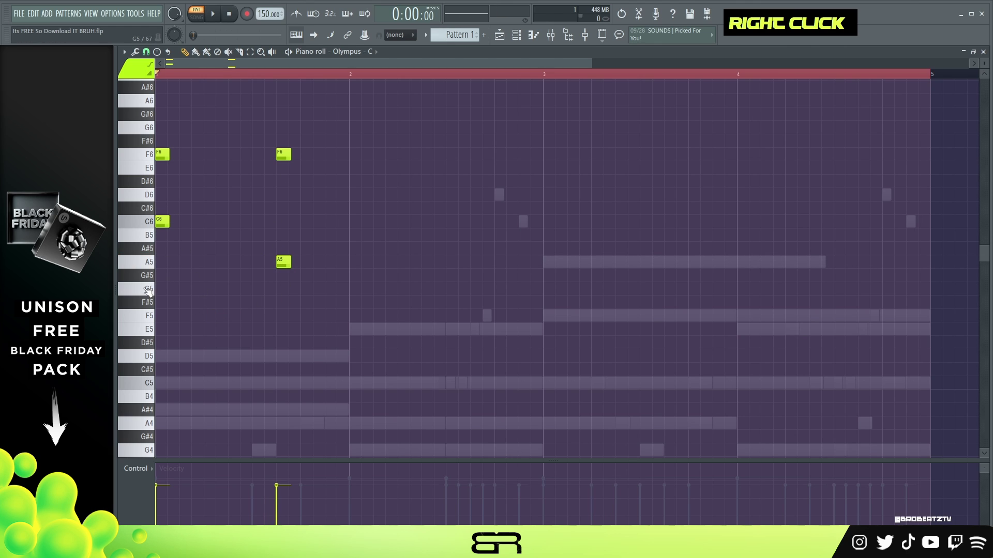
click(201, 294)
Play back the pattern to hear the Olympus - C notes in bar 1.
key(space)
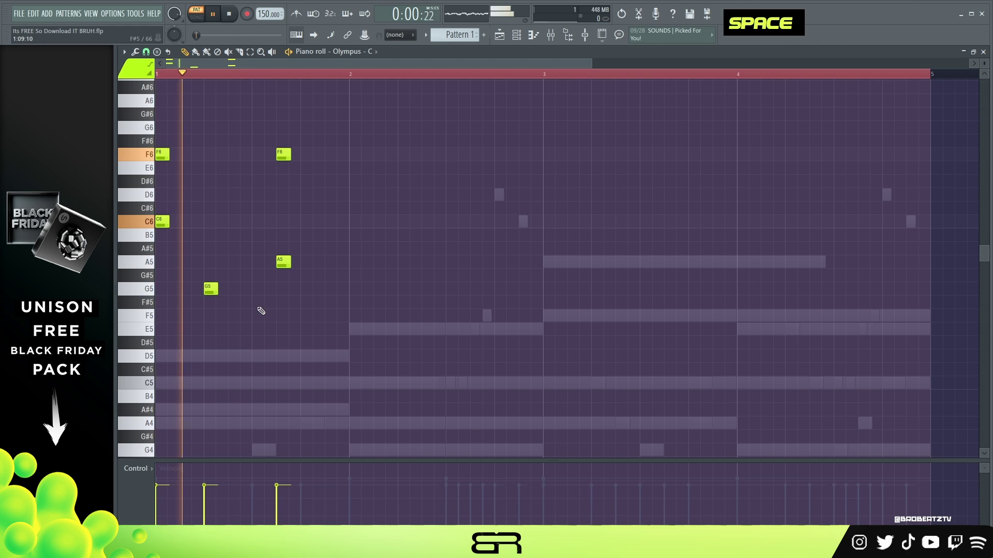
key(space)
key(space)
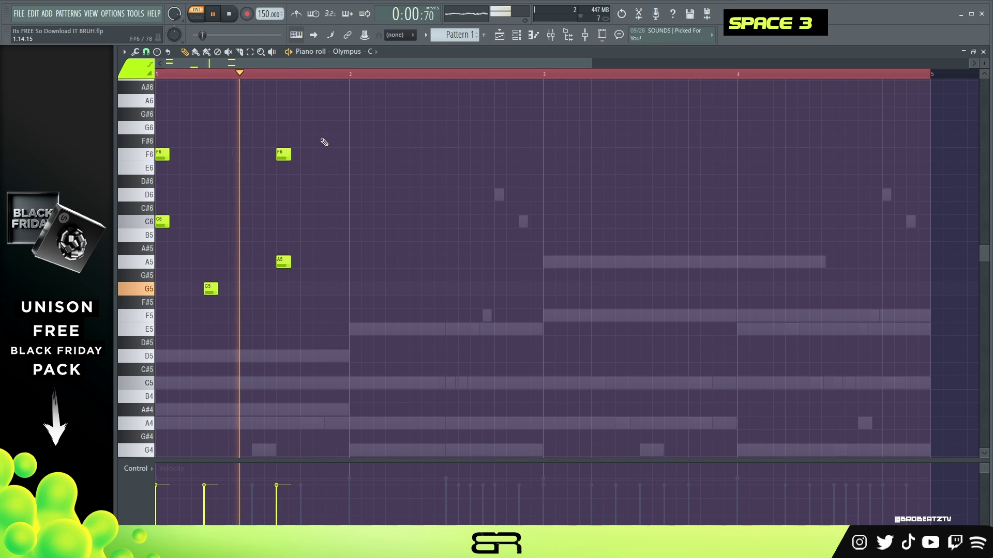
Add a short F6 halfway through beat 4 of bar 1 and a short E6 at the start of bar 2.
click(329, 154)
click(352, 178)
key(space)
drag(350, 161, 351, 163)
key(space)
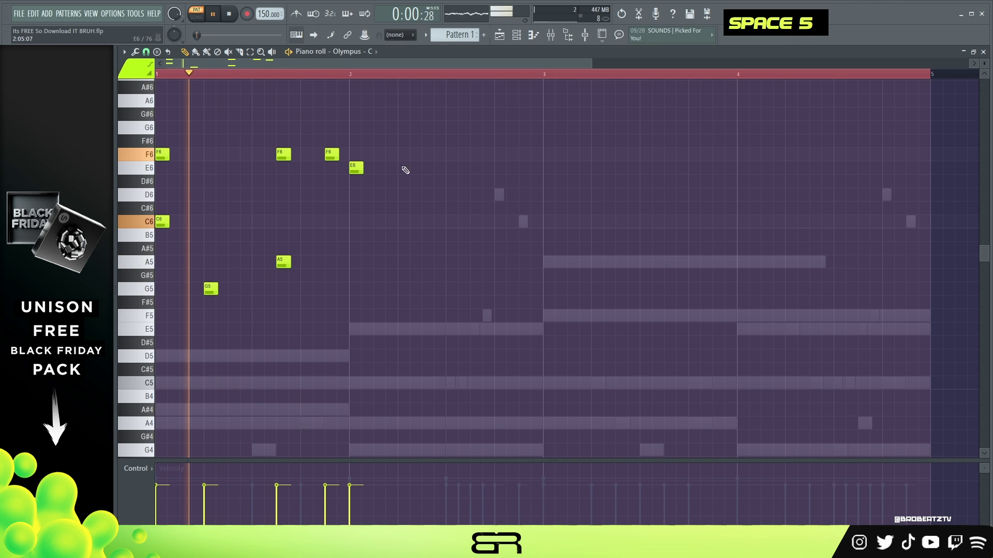
Copy the opening C6 of bar 1 to the start of bar 2 beneath the E6 and play it back.
right_click(413, 194)
key(space)
ctrl+click(162, 223)
drag(162, 223, 355, 228)
key(space)
right_click(372, 241)
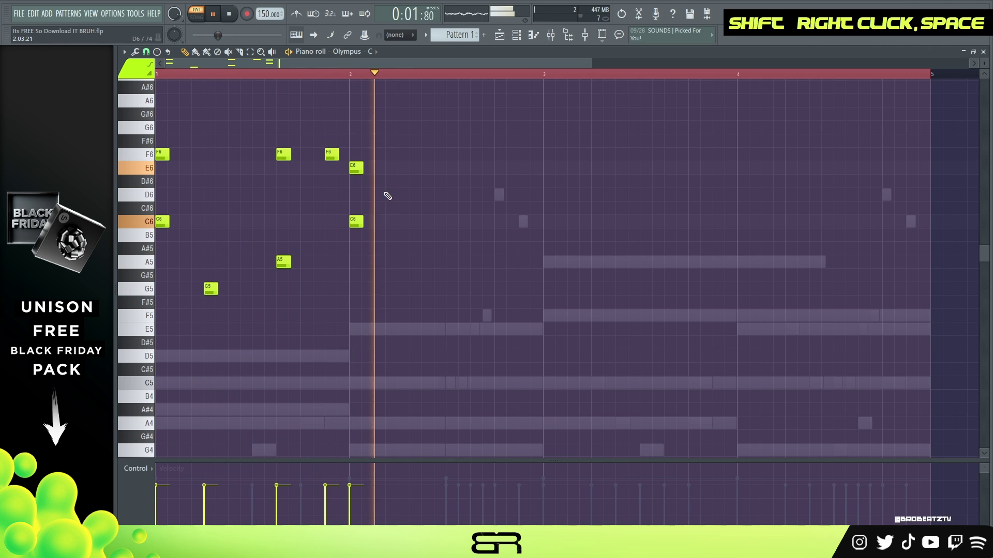
key(space)
Copy the bar 2 E6 to halfway through beat 3 and halfway through beat 4 of the same bar.
ctrl+click(353, 166)
shift+drag(353, 166, 515, 172)
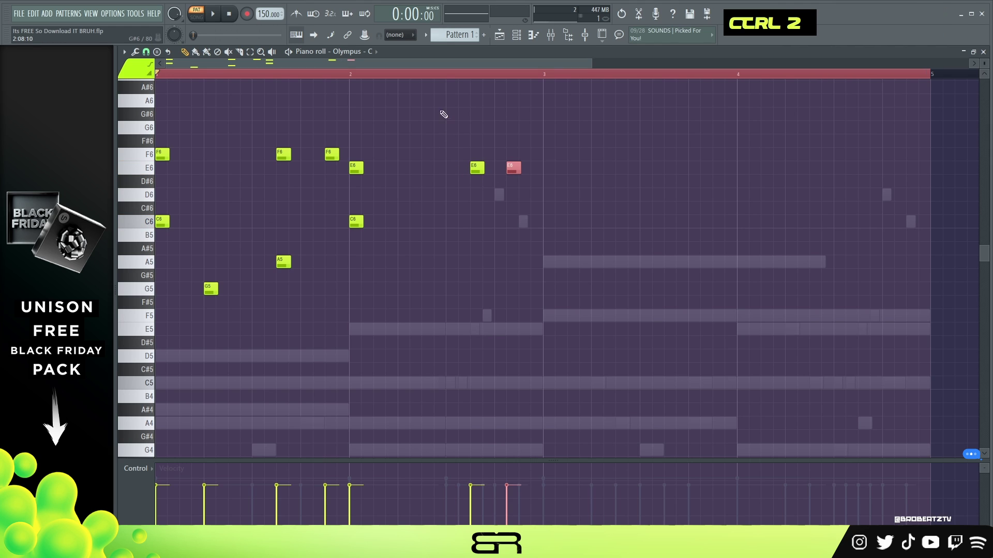
ctrl+drag(444, 93, 496, 212)
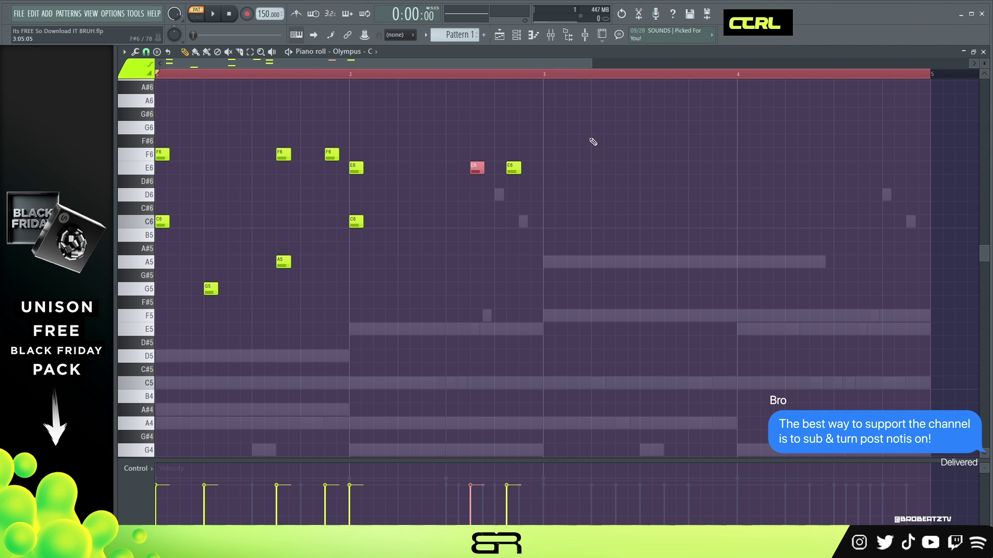
right_click(593, 142)
ctrl+drag(452, 124, 564, 251)
right_click(535, 213)
ctrl+drag(537, 148, 480, 172)
right_click(515, 170)
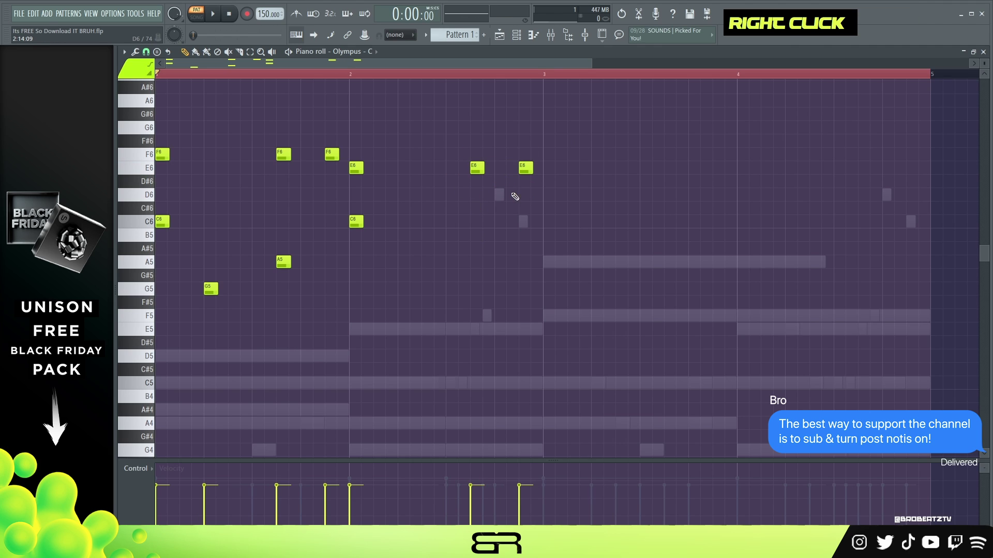
Duplicate all Olympus notes from bars 1 and 2 into bars 3 and 4.
key(ctrl+a)
shift+drag(161, 157, 550, 191)
right_click(573, 191)
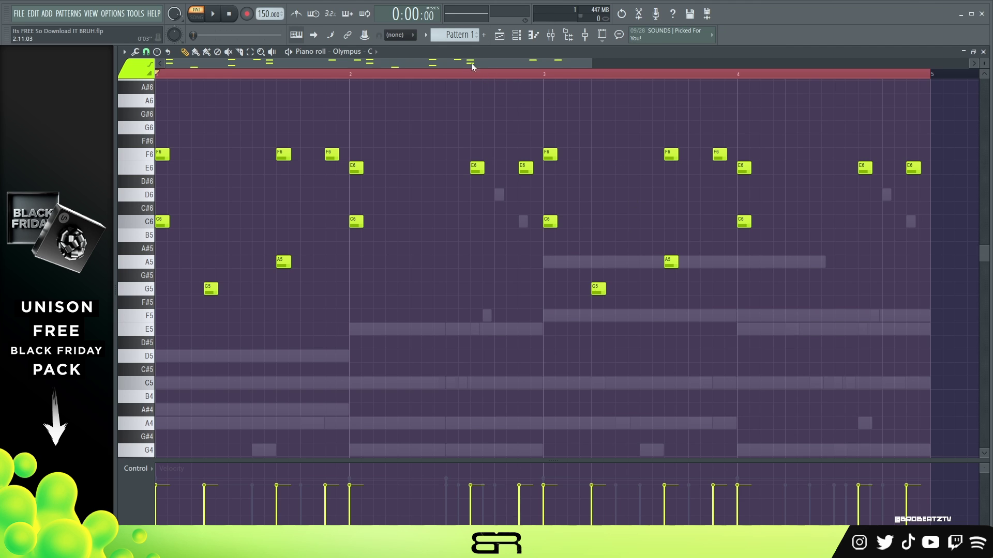
Lower the C6 at the start of bar 3 to A5 and play back the change.
drag(471, 63, 476, 63)
key(space)
key(space)
key(space)
drag(543, 223, 544, 262)
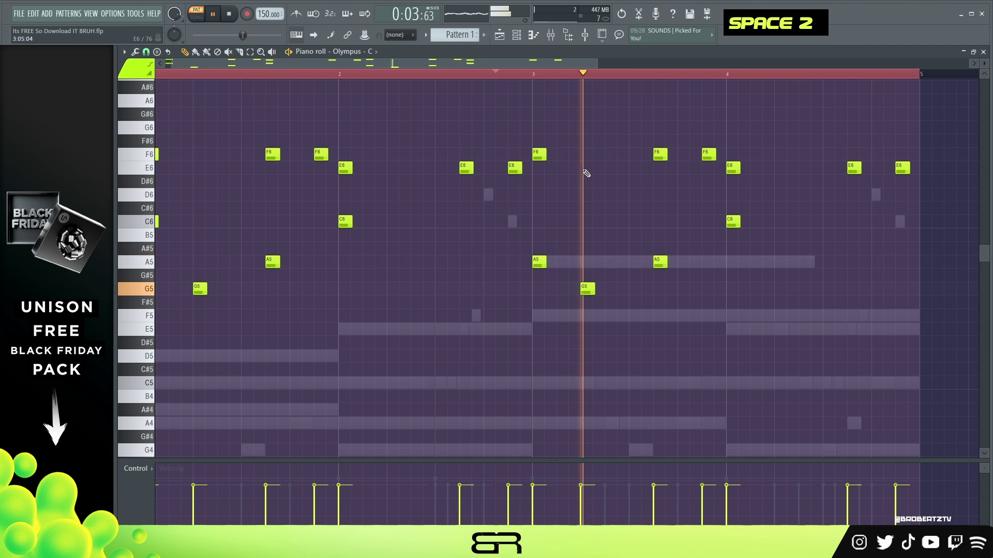
key(space)
key(space)
key(space)
key(space)
Add a short F5 under the last F6 of bar 3 and a short G5 at the start of bar 4.
click(702, 316)
key(space)
key(space)
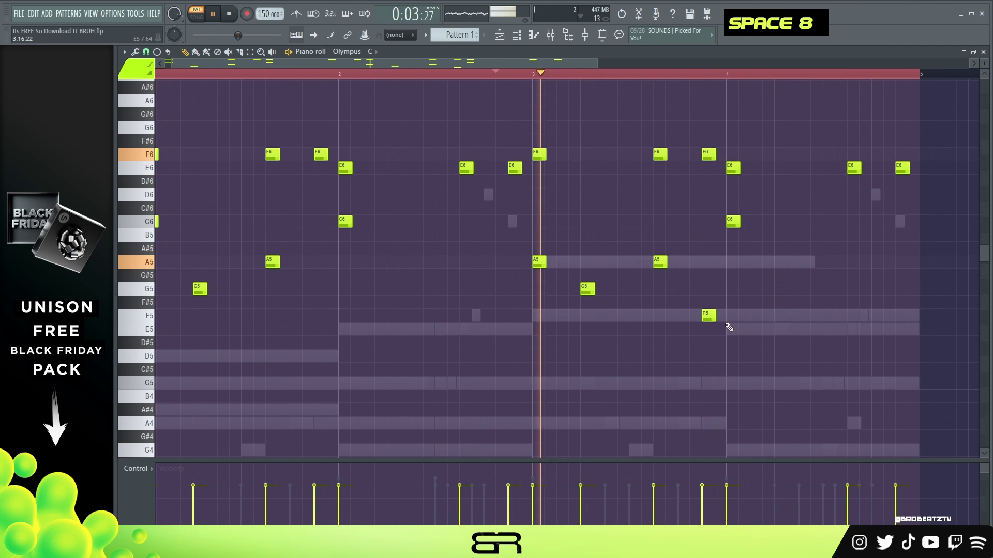
click(734, 287)
key(space)
key(space)
Try the opening chord of bar 4 without its C6 and put the C6 back.
right_click(731, 224)
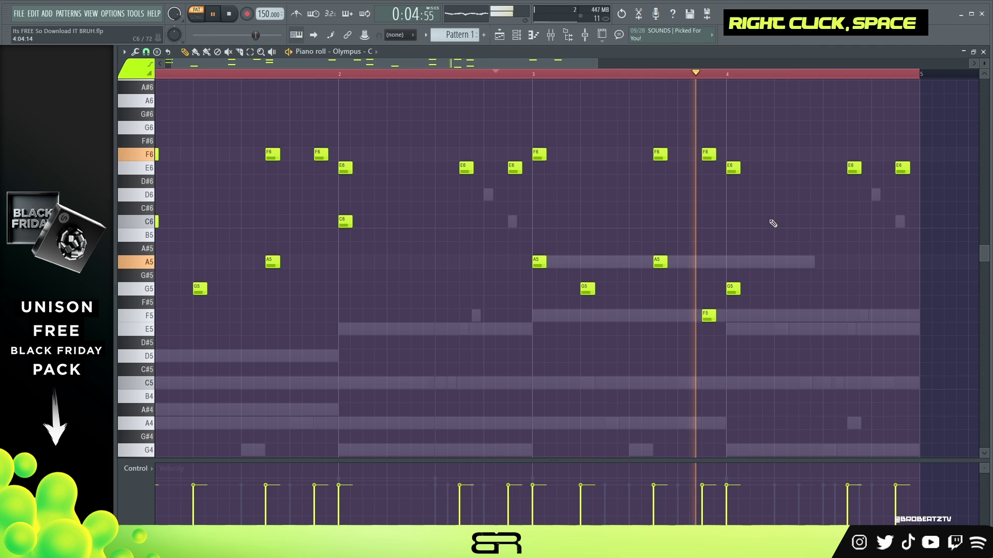
key(space)
drag(728, 260, 728, 223)
key(space)
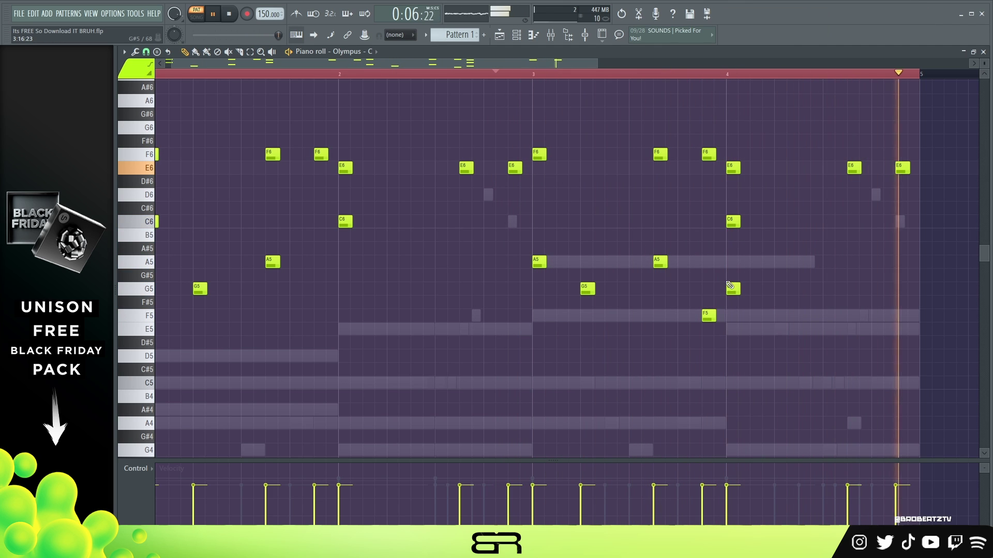
key(space)
Play back the Olympus melody together with the other layers, starting just before bar 3.
scroll(417, 75, down, 2)
click(491, 75)
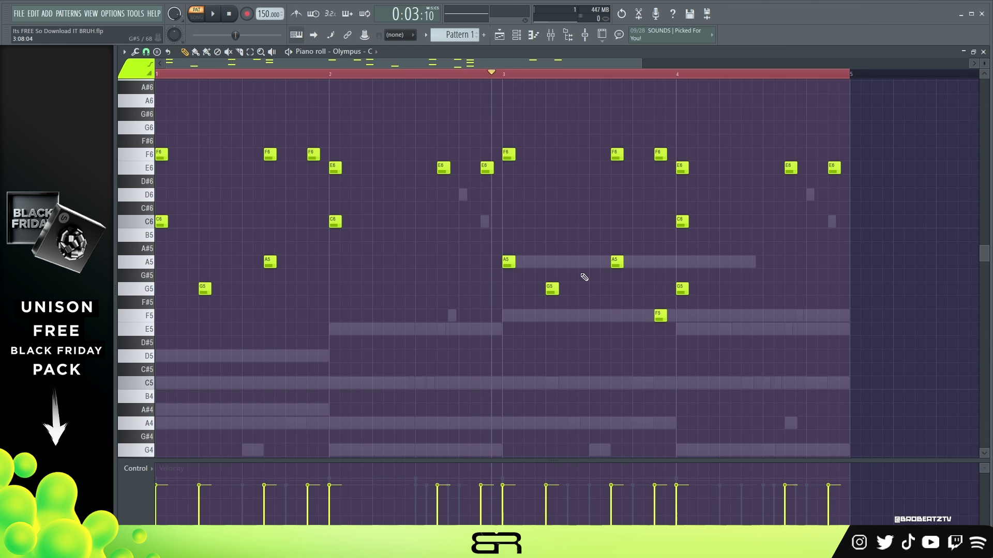
key(space)
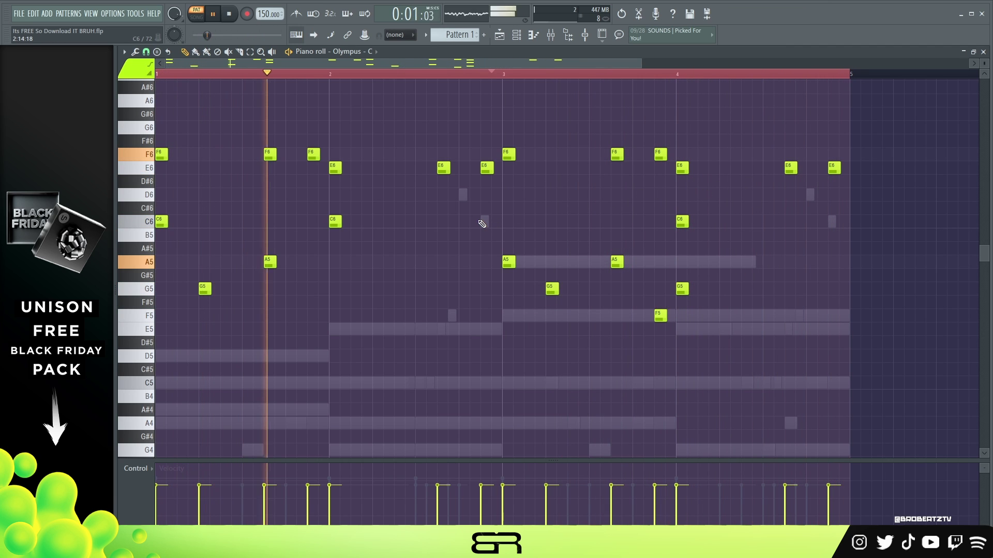
key(space)
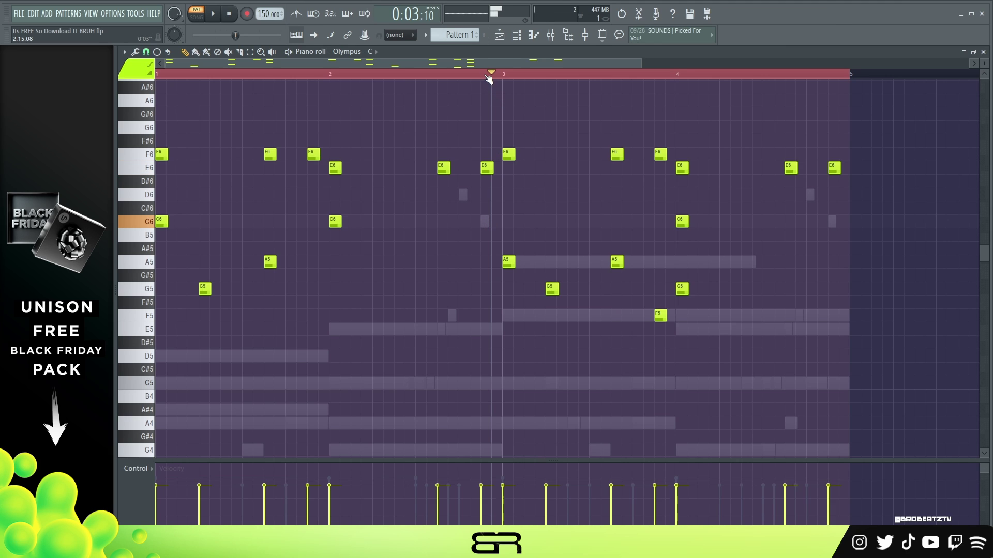
click(188, 73)
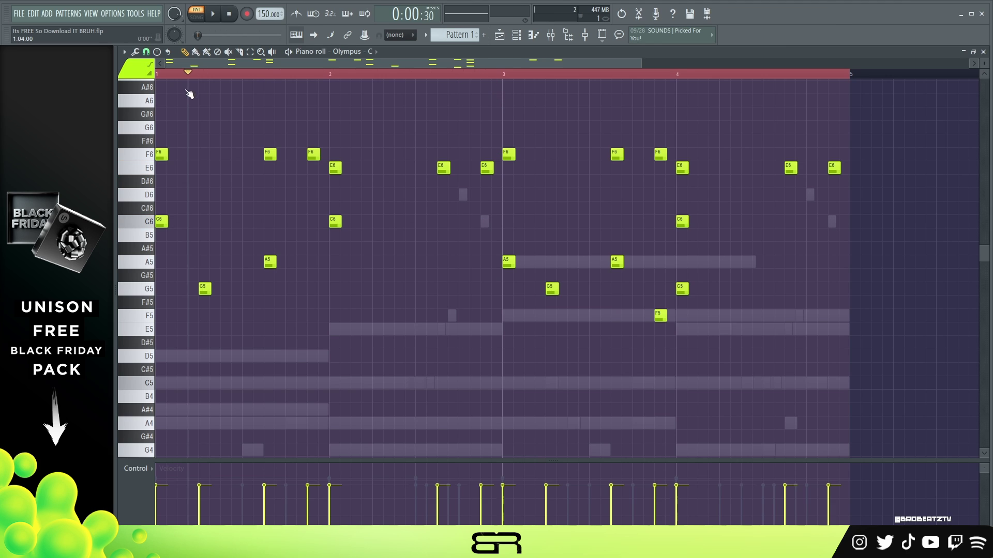
Show the channel rack and open the fifth Unison vocal chop sample in the audio editor.
click(515, 40)
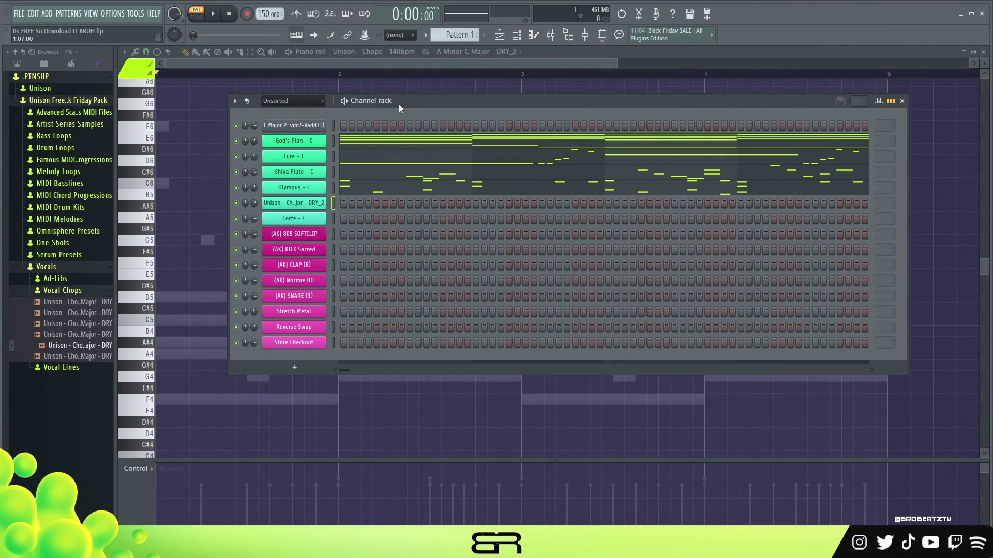
right_click(83, 344)
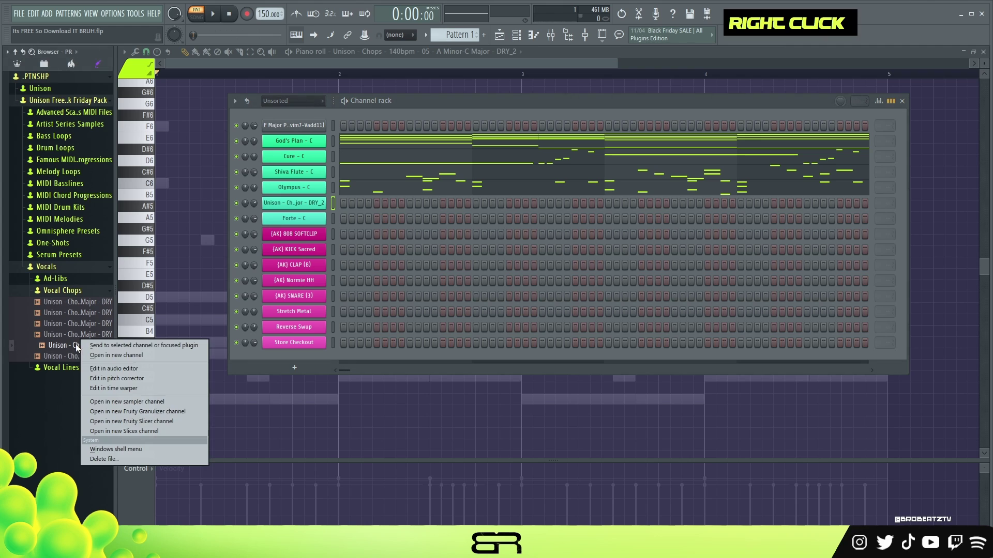
click(113, 369)
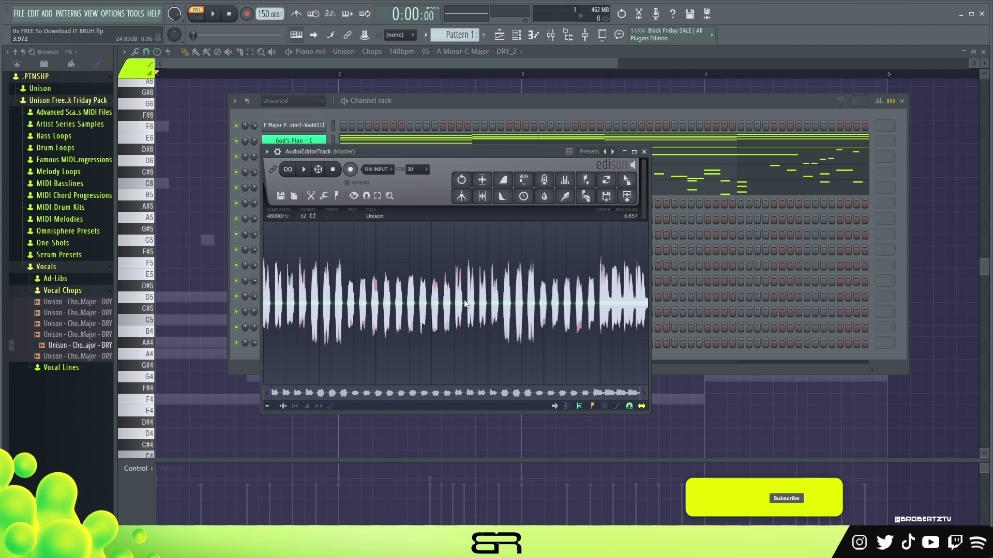
drag(389, 155, 569, 127)
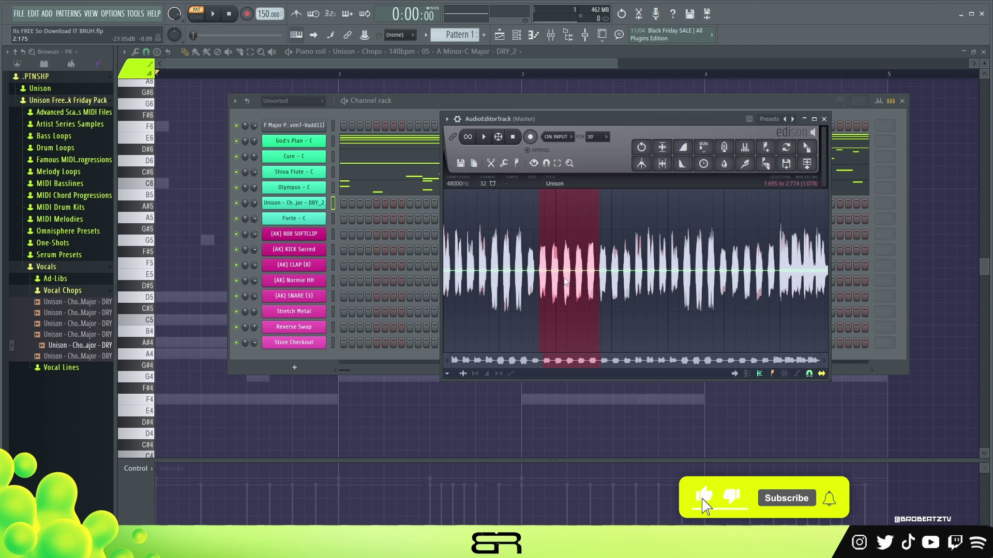
Audition sections of the vocal chop and select the single hit from about 2.783 to 2.949, ready to send to a channel.
key(space)
key(space)
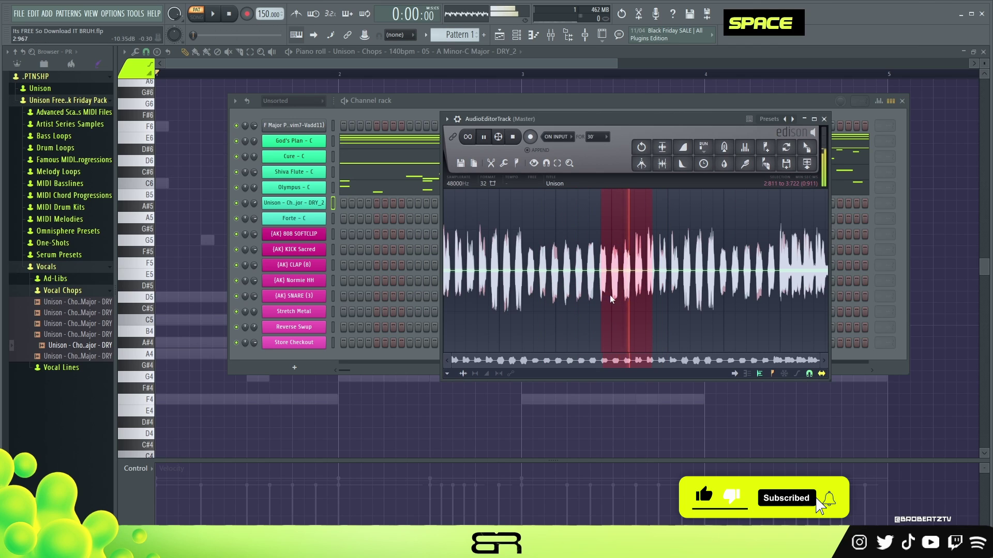
drag(602, 296, 600, 299)
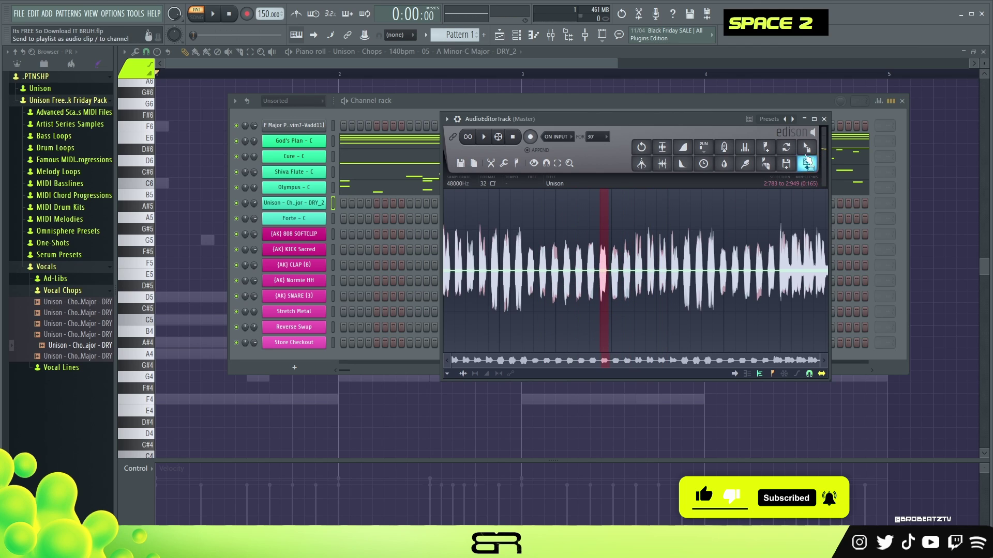
drag(806, 148, 399, 300)
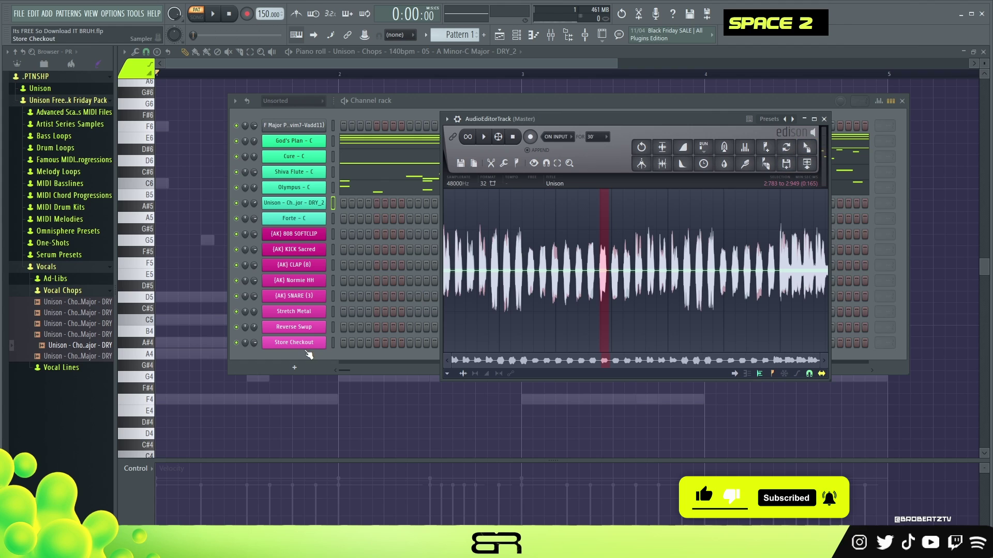
click(825, 119)
Inspect the sampler settings of the Unison - Chops DRY_2 channel and open its piano roll.
double_click(289, 205)
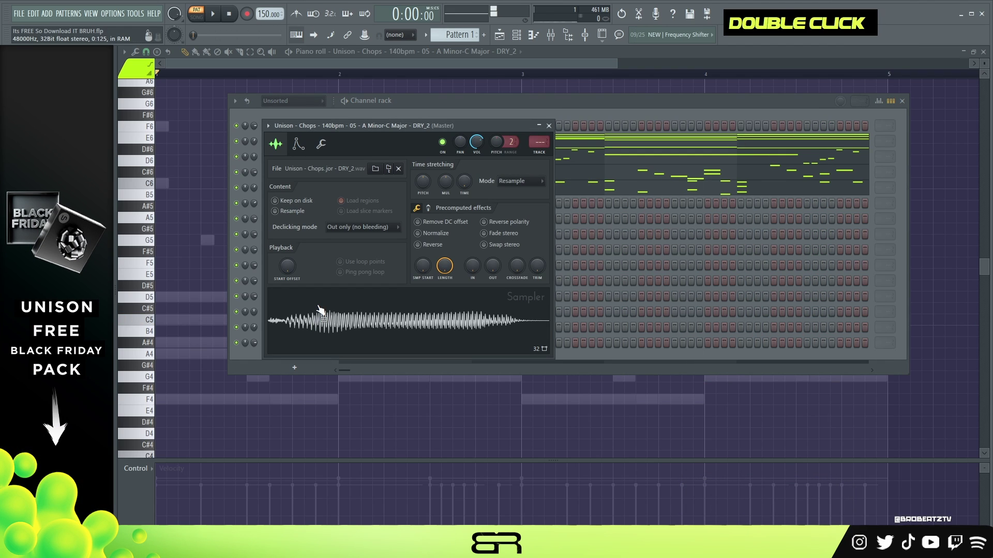
click(549, 126)
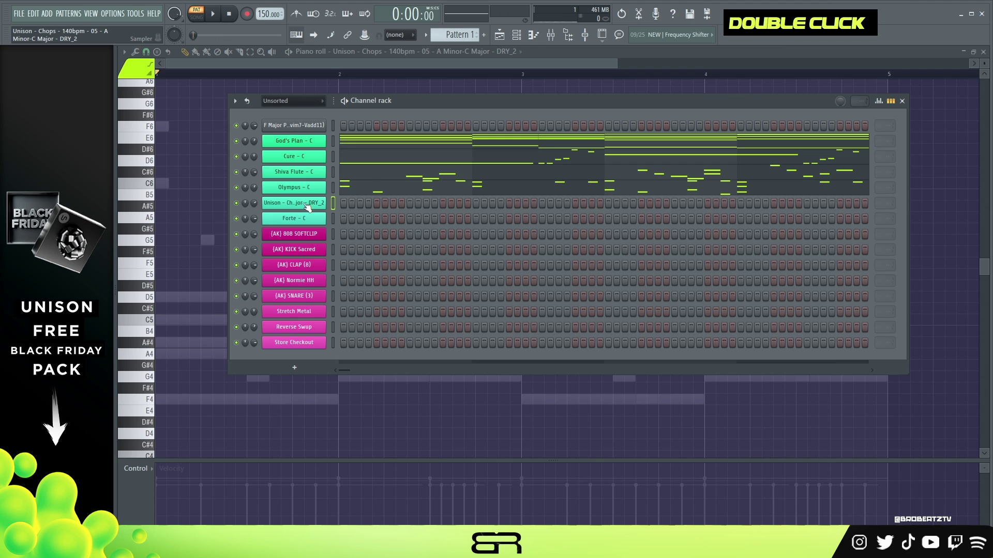
right_click(314, 206)
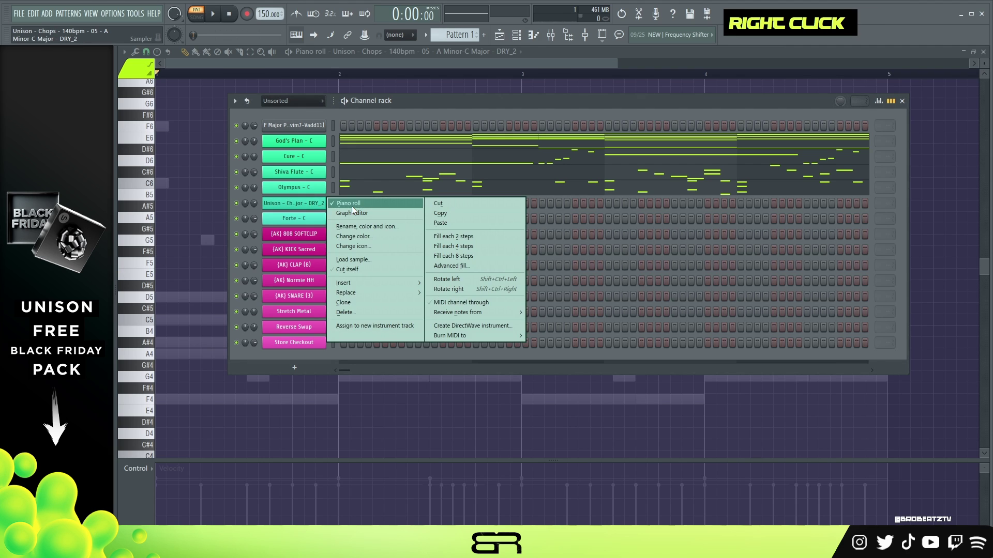
click(347, 204)
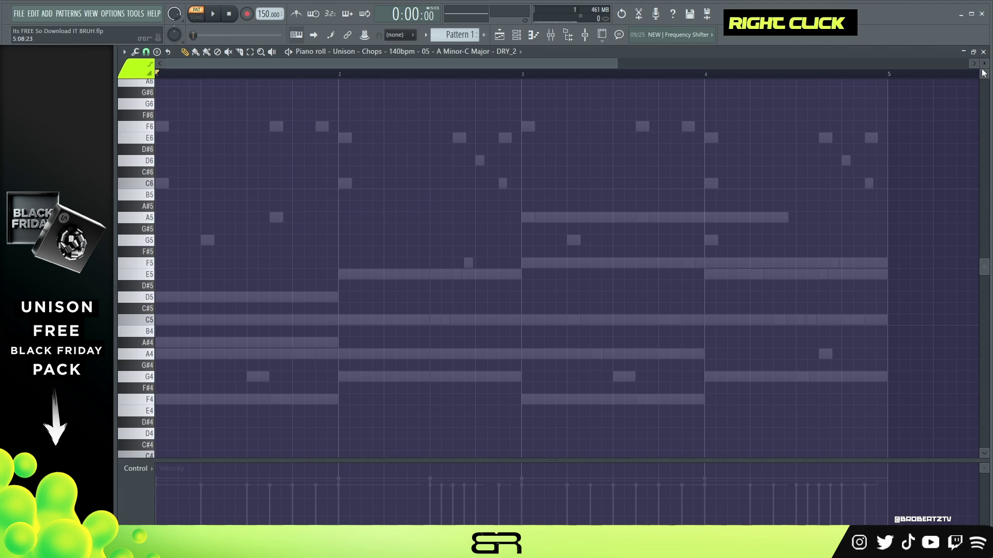
Place a short F5 vocal chop note on beat 3 of bar 1 and stack A5 and C6 above it.
scroll(983, 73, down, 2)
scroll(790, 161, down, 2)
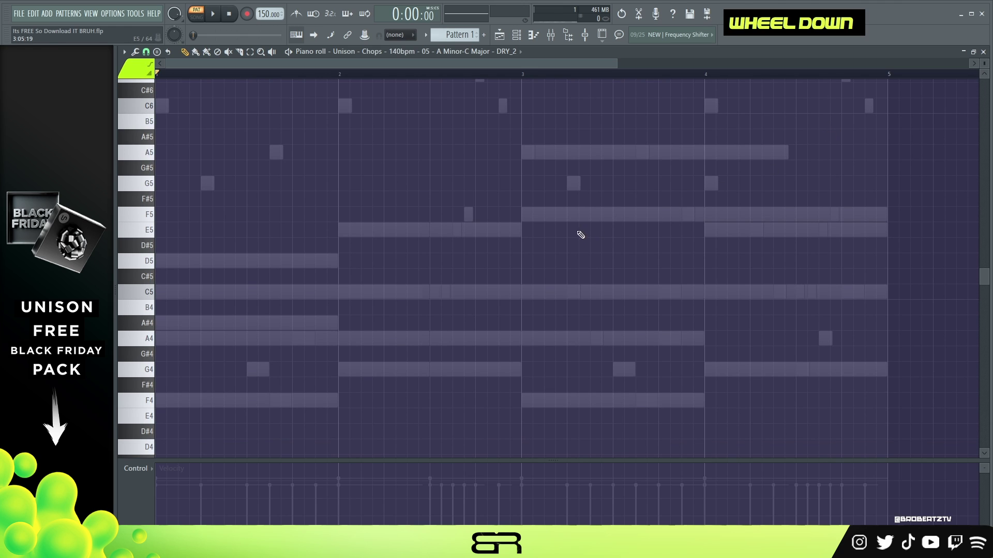
scroll(292, 212, up, 1)
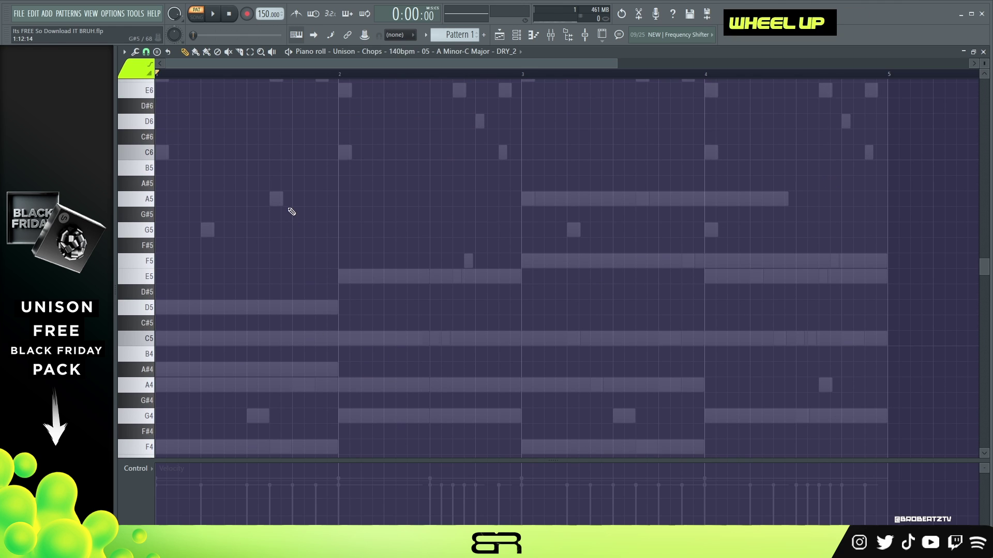
click(249, 263)
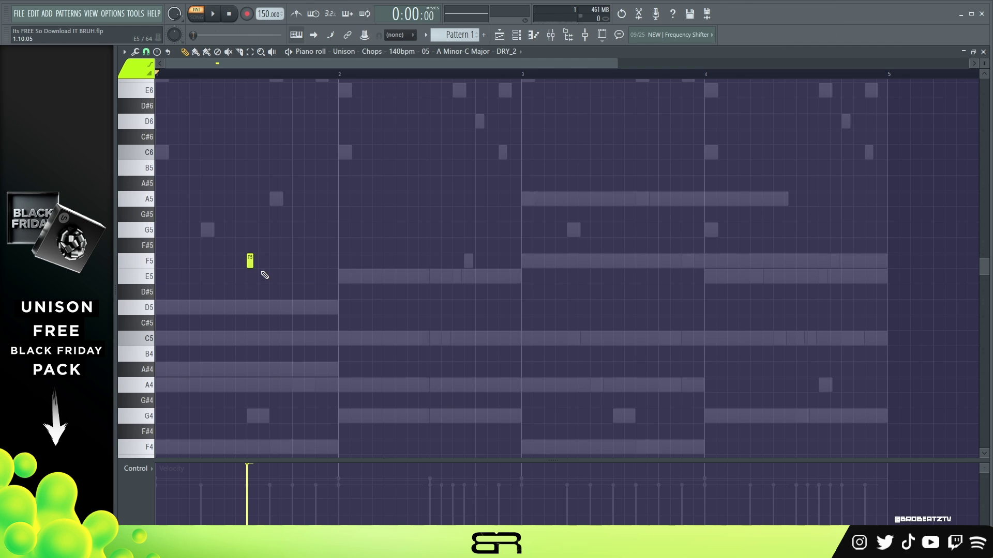
drag(252, 265, 326, 346)
ctrl+click(251, 261)
right_click(309, 331)
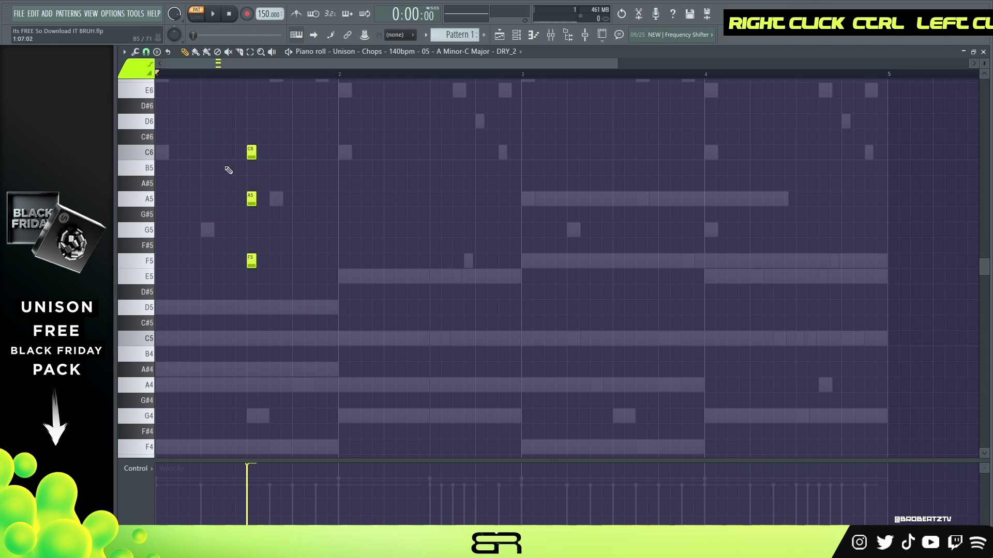
Try a G5 halfway through beat 2 of bar 1 and remove it along with the stacked A5 and C6.
click(218, 231)
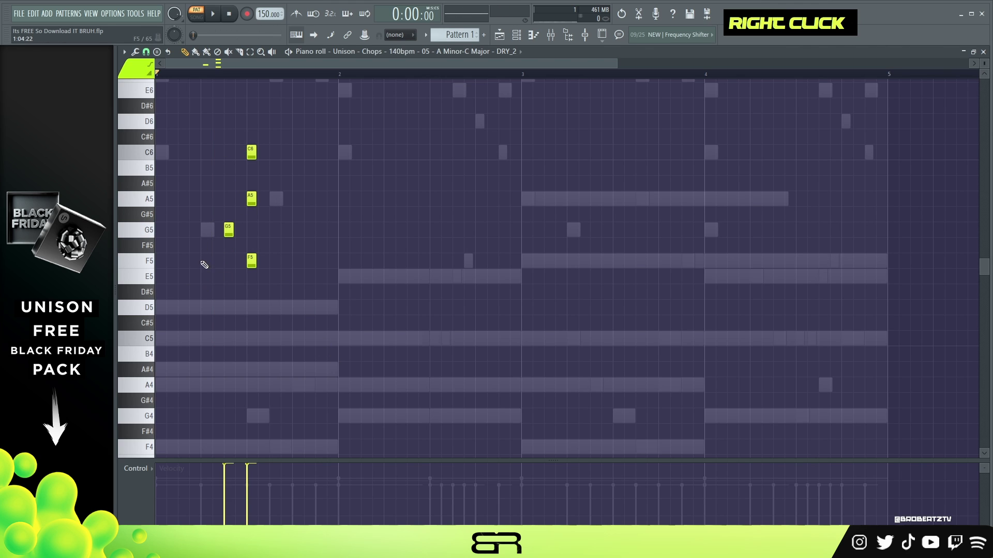
right_click(229, 230)
ctrl+click(252, 152)
ctrl+click(252, 199)
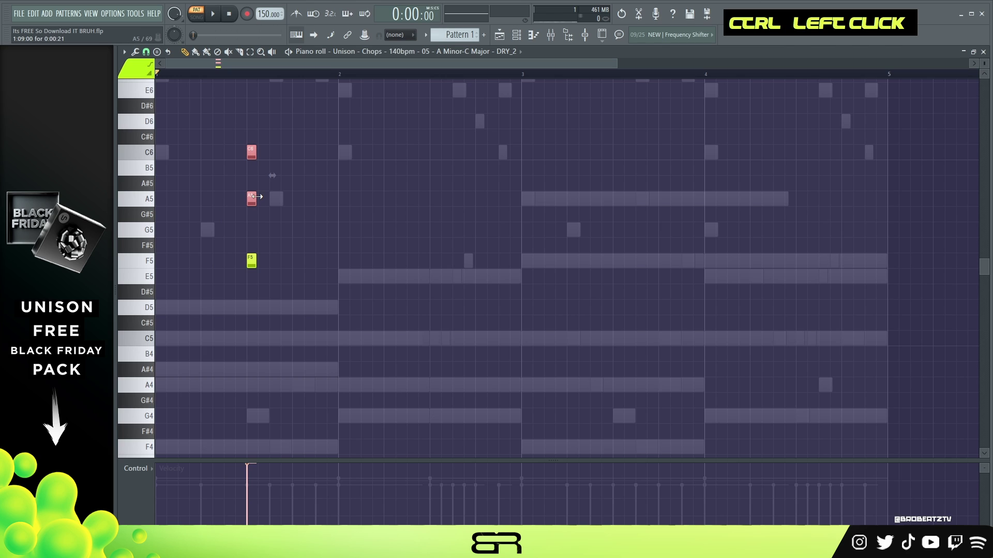
right_click(257, 199)
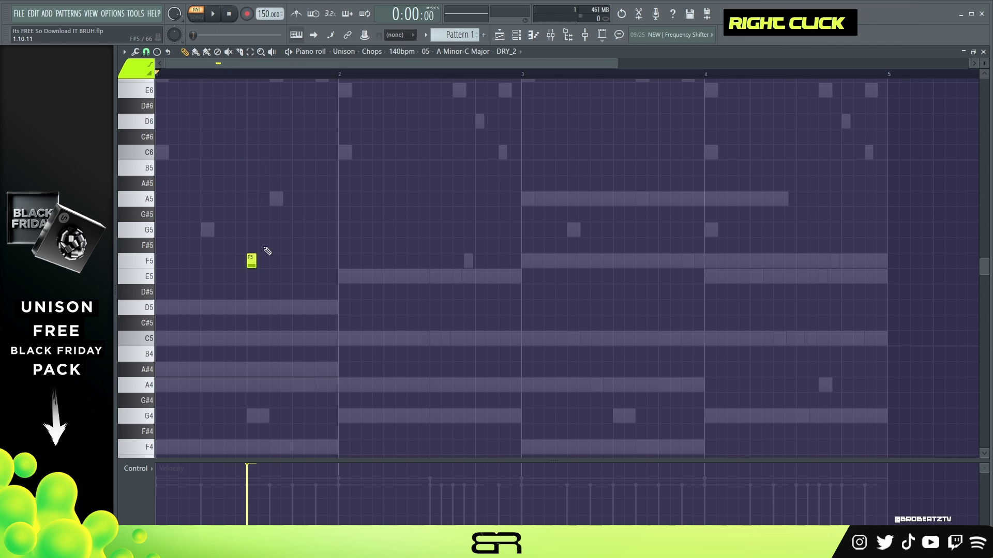
Continue the chop melody at half-beat steps with F5 and E5 in bar 1, and C5 and A4 from the start of bar 2.
click(297, 277)
key(space)
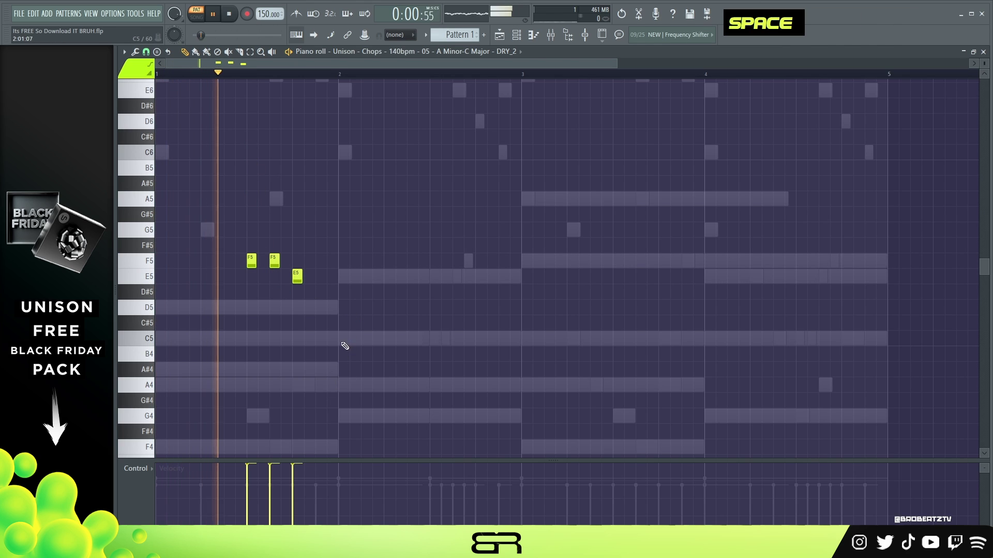
click(343, 339)
key(space)
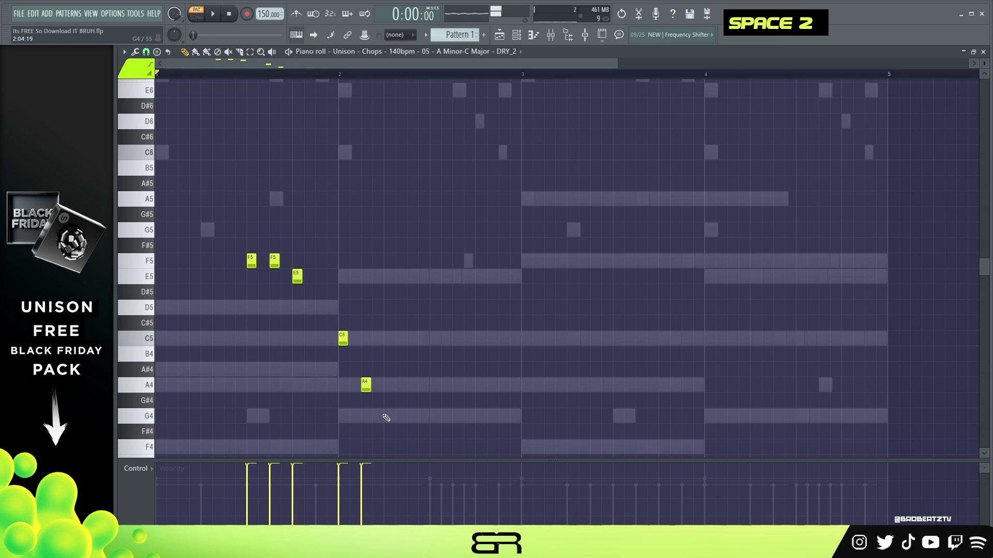
Try a G4 on beat 2 of bar 2 and remove it during playback.
key(space)
right_click(388, 417)
key(space)
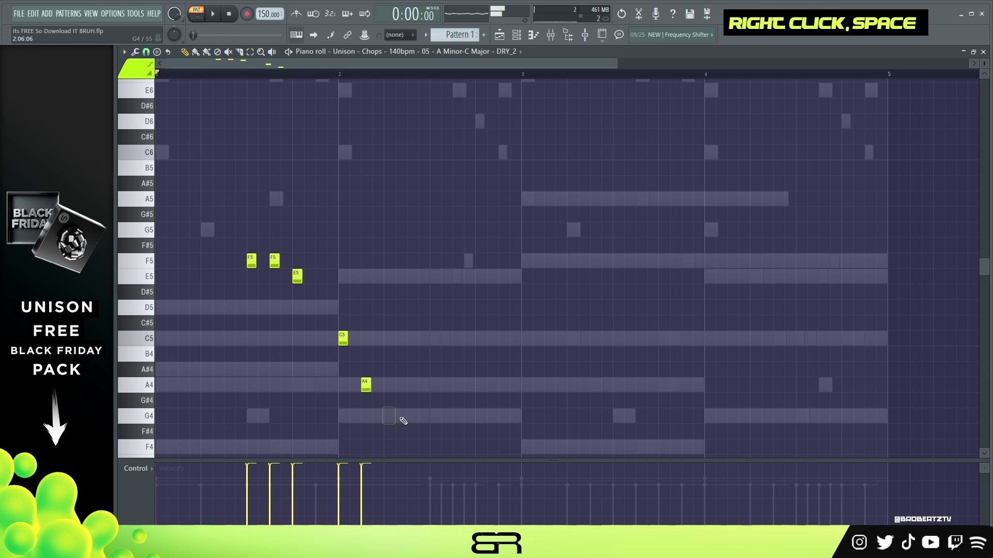
Continue the chop melody in bar 2 with G4, A4, three quick G4s and C5, ending on A4 at the start of bar 3.
click(411, 417)
double_click(435, 385)
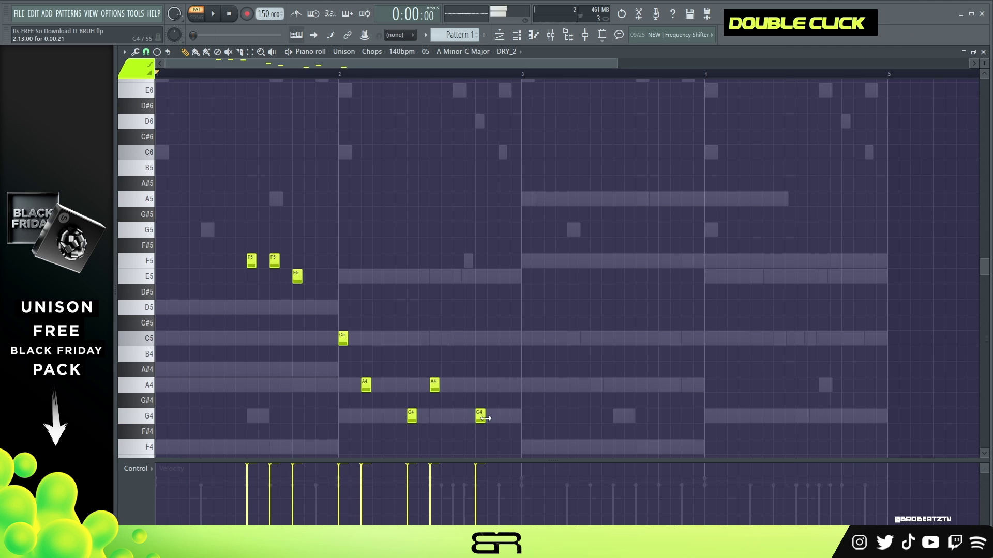
click(503, 417)
click(492, 417)
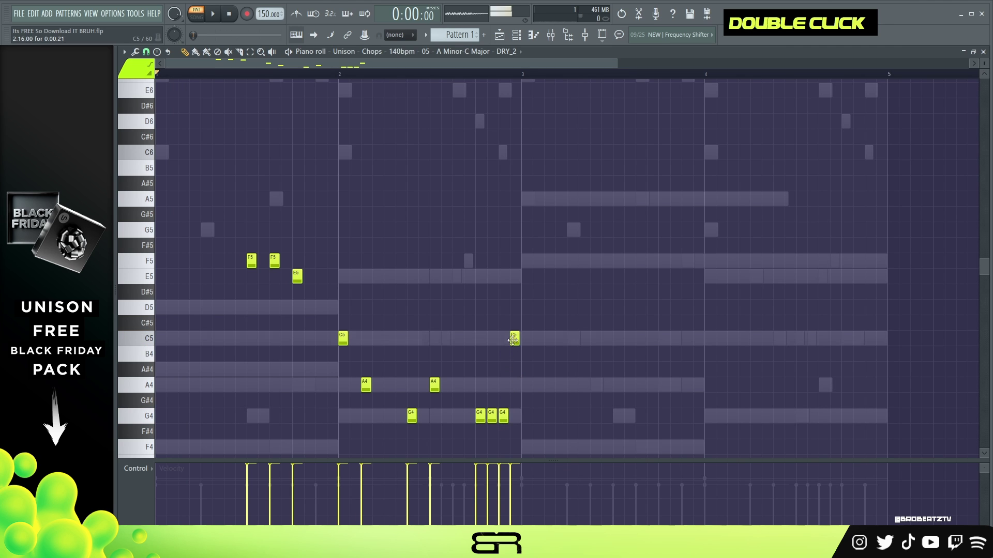
key(space)
scroll(313, 73, down, 2)
scroll(385, 200, down, 1)
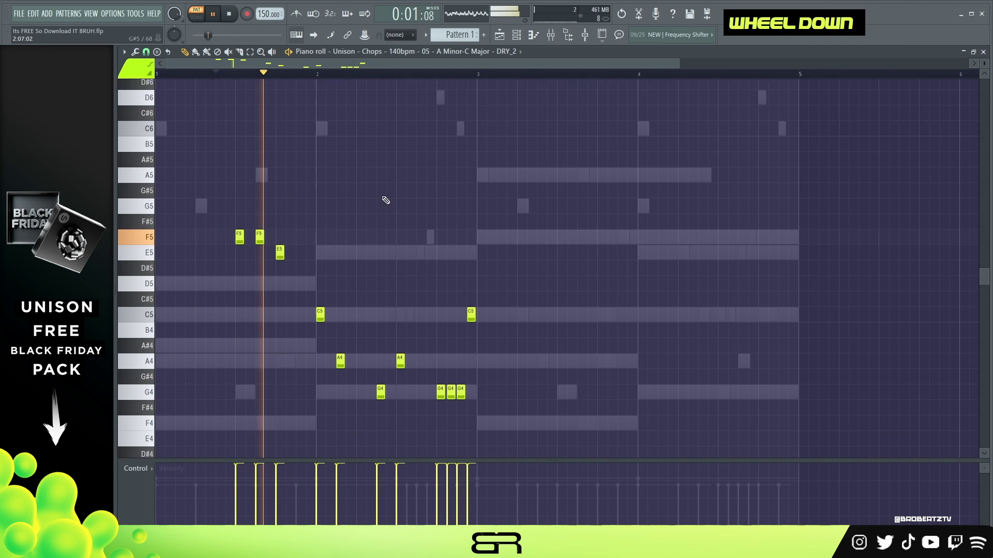
scroll(386, 200, down, 3)
click(481, 293)
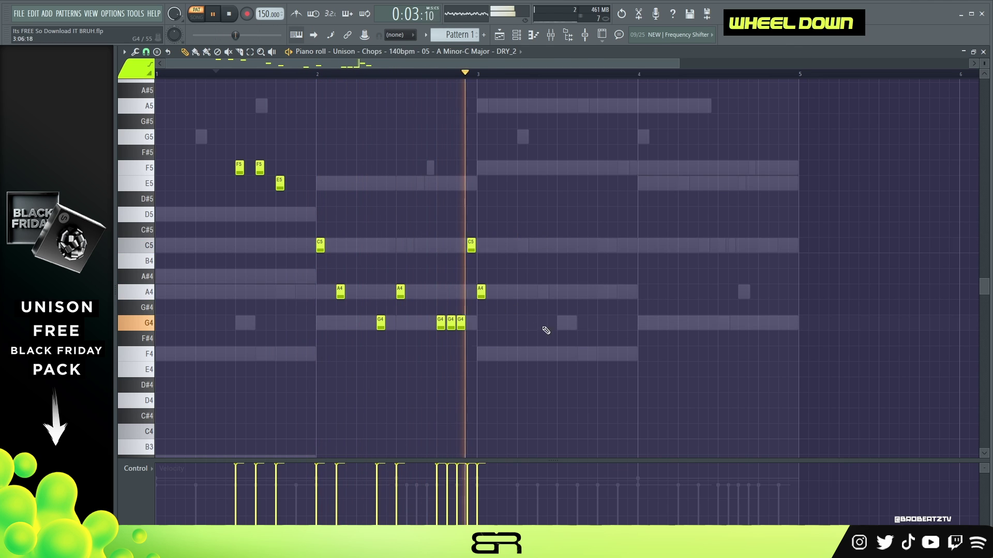
Play the melody, then duplicate the bar 2 chops, except the closing C5, to the start of bar 4.
key(space)
key(space)
drag(305, 254, 423, 332)
drag(312, 240, 326, 251)
drag(432, 317, 467, 331)
key(space)
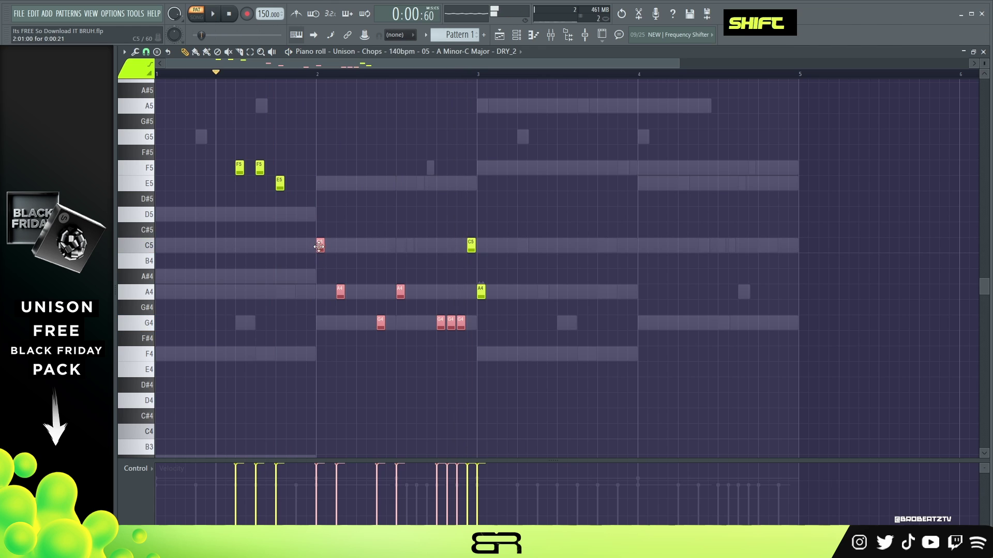
drag(319, 247, 641, 246)
Lower the last three chops of bar 4 to F4 and shift the final two one grid step later.
right_click(632, 288)
drag(829, 301, 765, 356)
ctrl+click(782, 356)
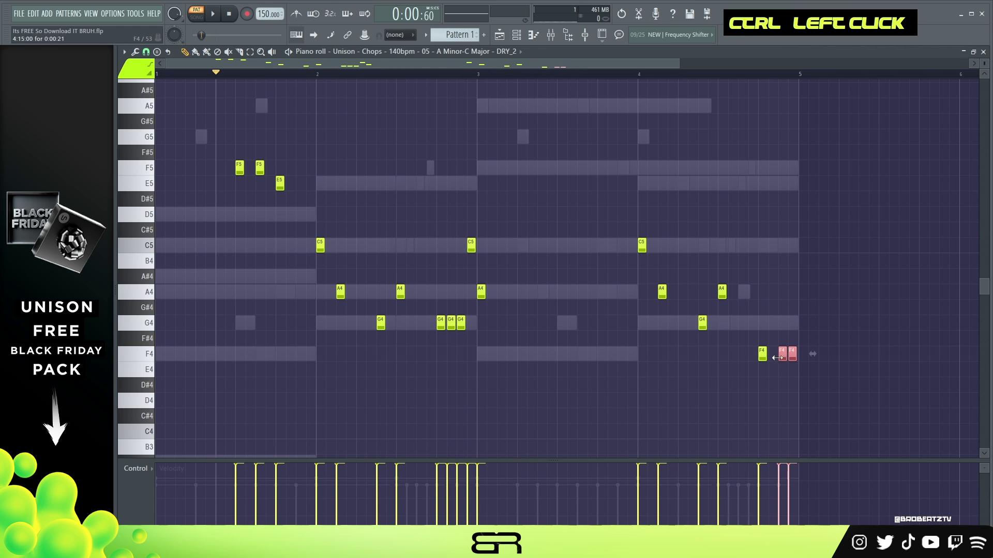
right_click(676, 286)
Add a rising chop run from beat 3 of bar 3 with F#5, G5 and two A5 notes.
scroll(582, 64, up, 3)
drag(582, 65, 609, 65)
scroll(474, 239, up, 2)
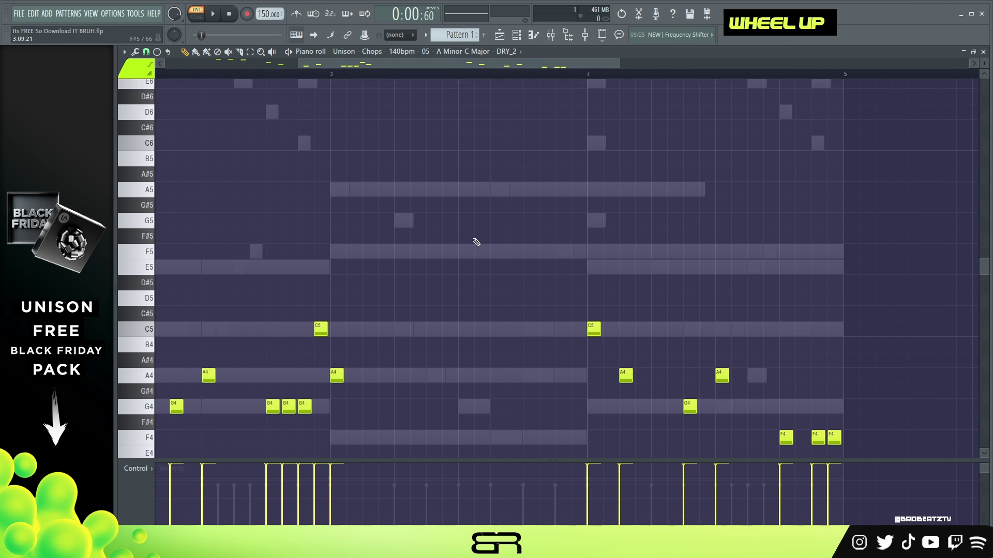
right_click(403, 349)
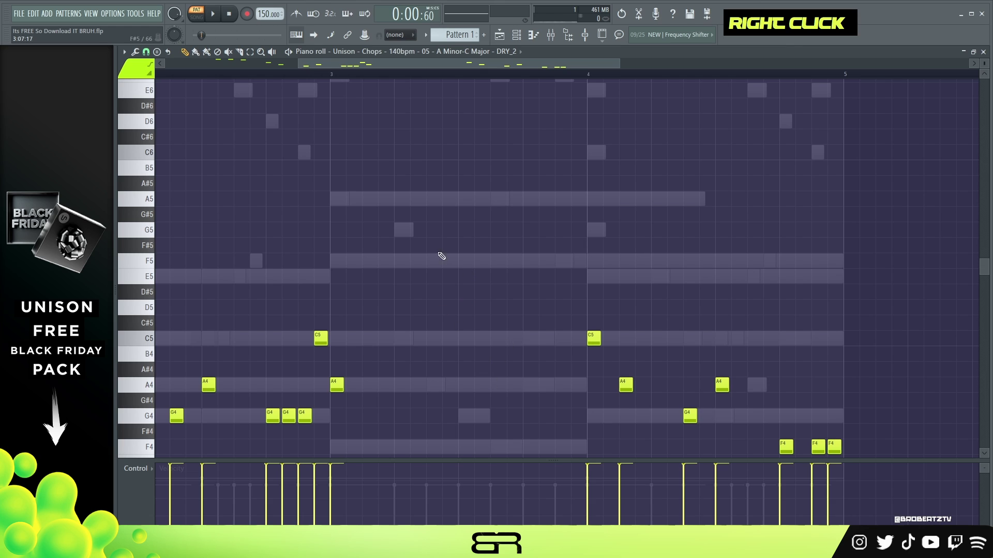
click(465, 245)
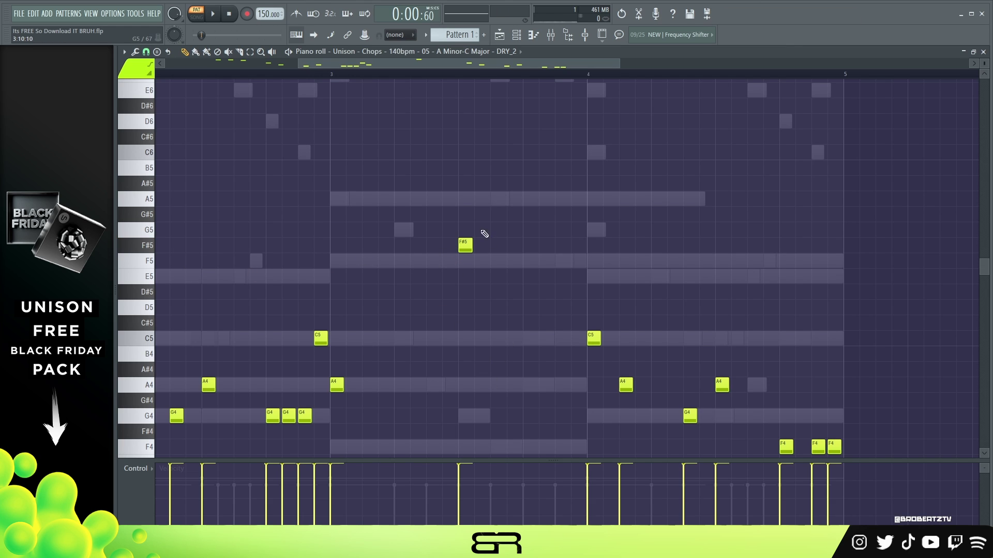
click(481, 230)
click(497, 199)
click(514, 198)
Finish the bar 3 run with E6, D6 and C6, and add an E5 beneath the final C6.
ctrl+click(593, 276)
drag(590, 277, 526, 277)
key(ctrl+Up)
right_click(548, 240)
click(544, 168)
click(560, 200)
ctrl+click(529, 137)
drag(529, 137, 561, 137)
key(ctrl+Down)
right_click(617, 240)
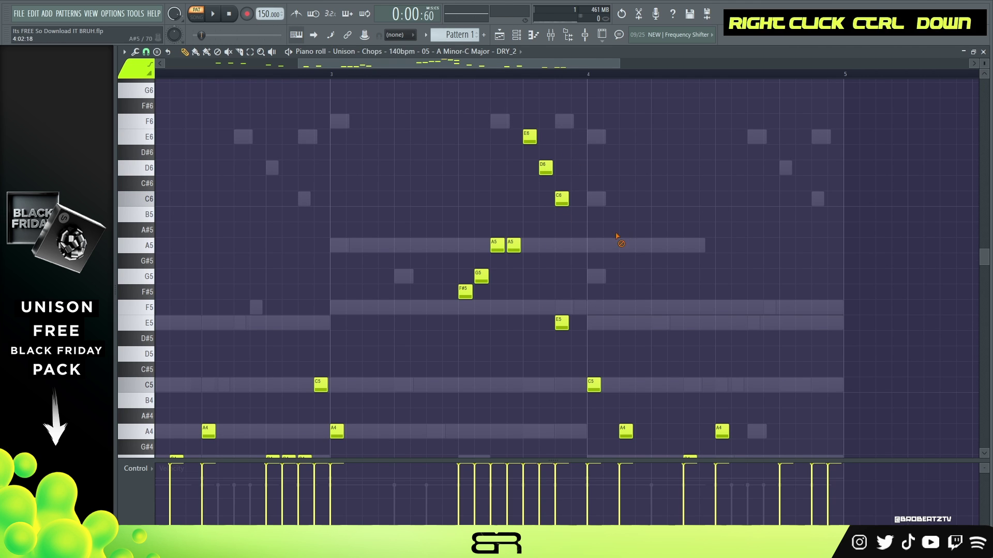
ctrl+click(561, 201)
Lower the F#5 on beat 3 of bar 3 to F5 and play the chop melody to check it.
key(space)
key(space)
key(space)
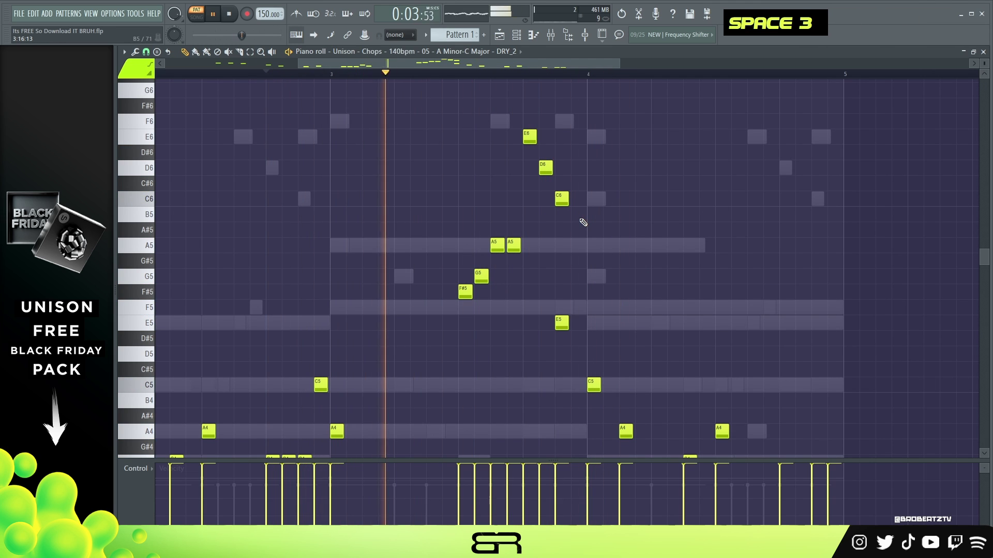
key(space)
drag(468, 291, 476, 305)
key(space)
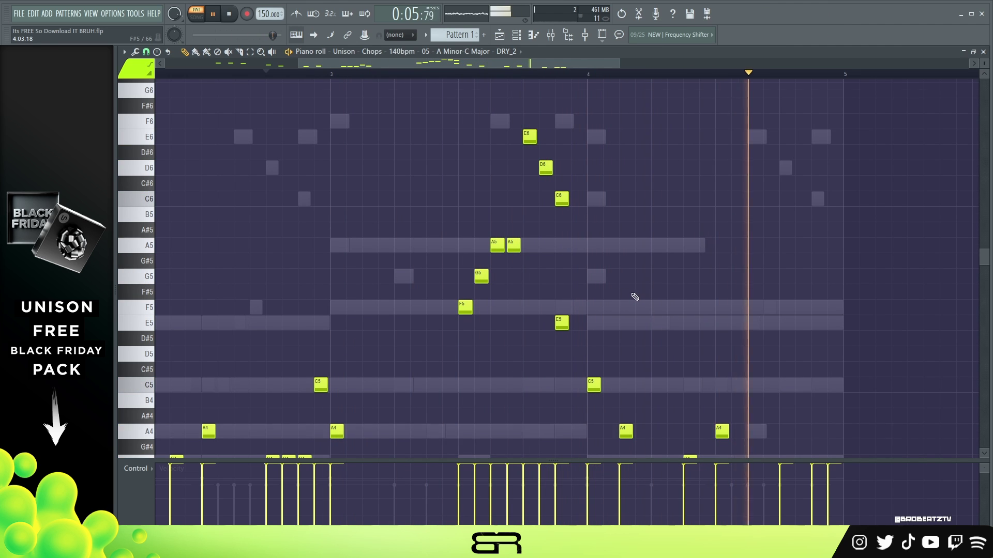
scroll(636, 292, down, 3)
ctrl+right_click(510, 286)
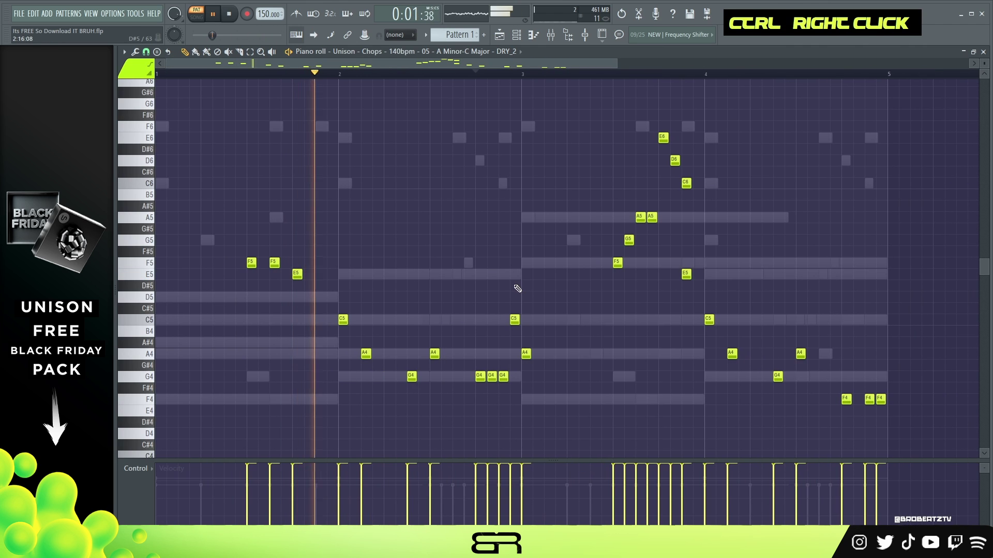
key(space)
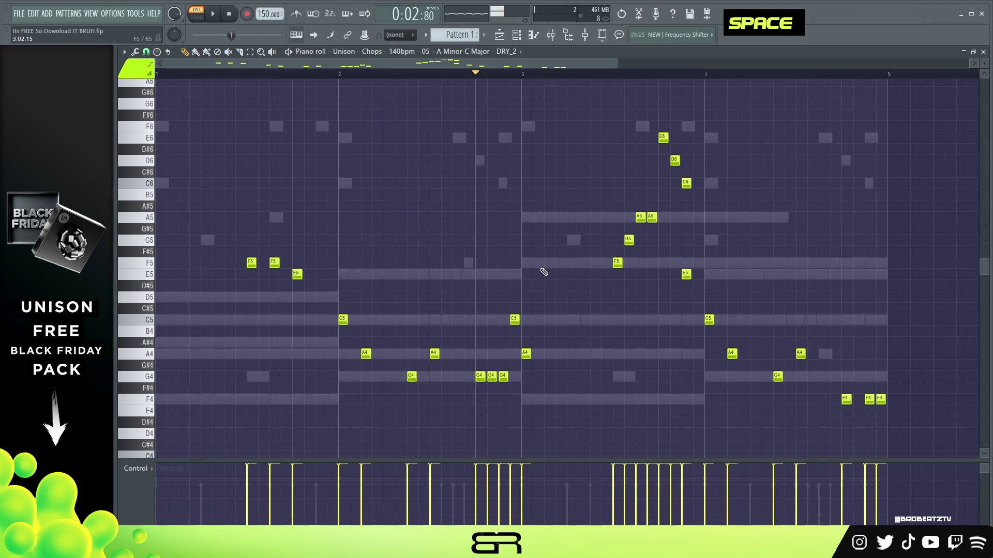
Load the Forte - C bass one-shot from the pack, open its piano roll and preview the sample.
click(508, 37)
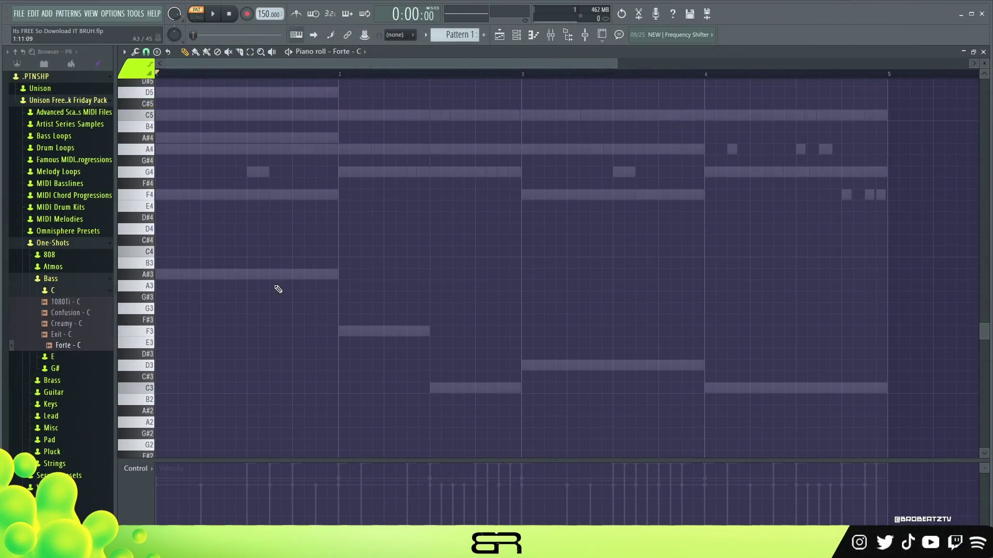
click(68, 347)
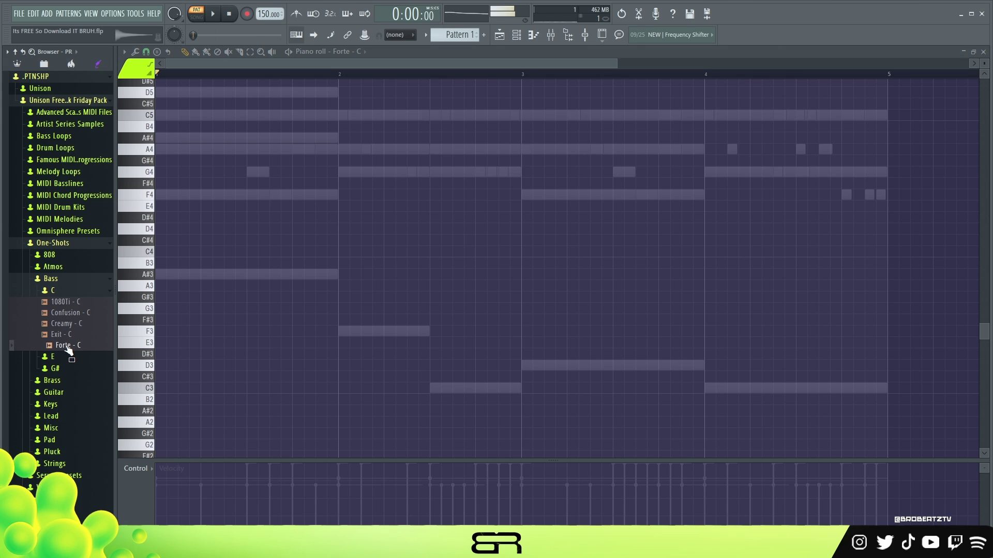
right_click(264, 285)
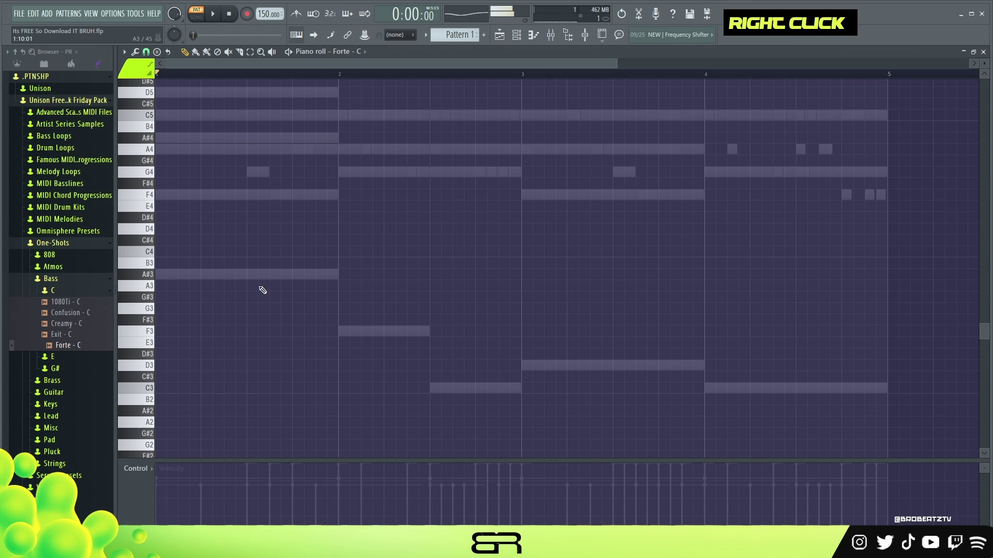
Place bass notes A#3 at the start of bar 1 and F3 on beat 2 of bar 2, removing the extra F3 notes.
click(179, 278)
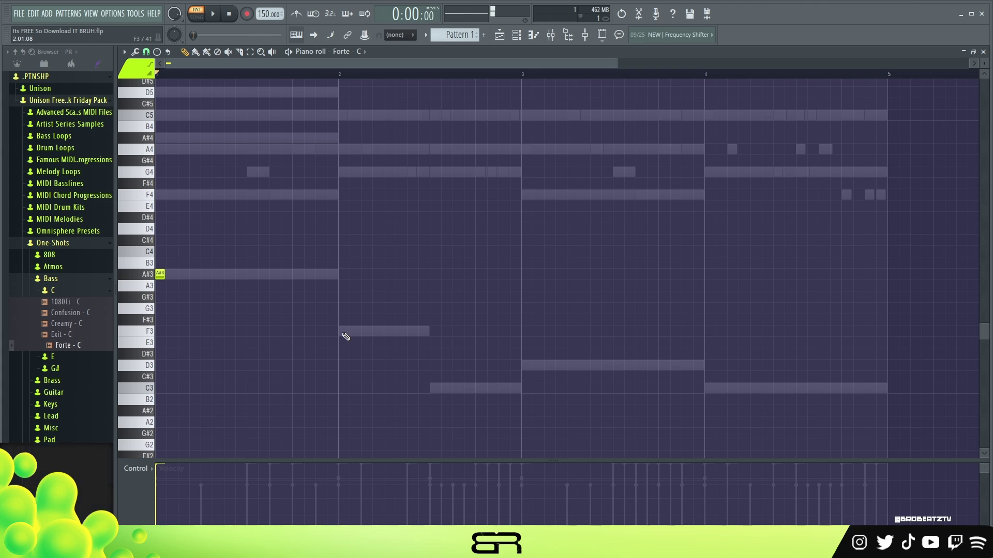
click(343, 335)
click(389, 335)
drag(292, 323, 408, 336)
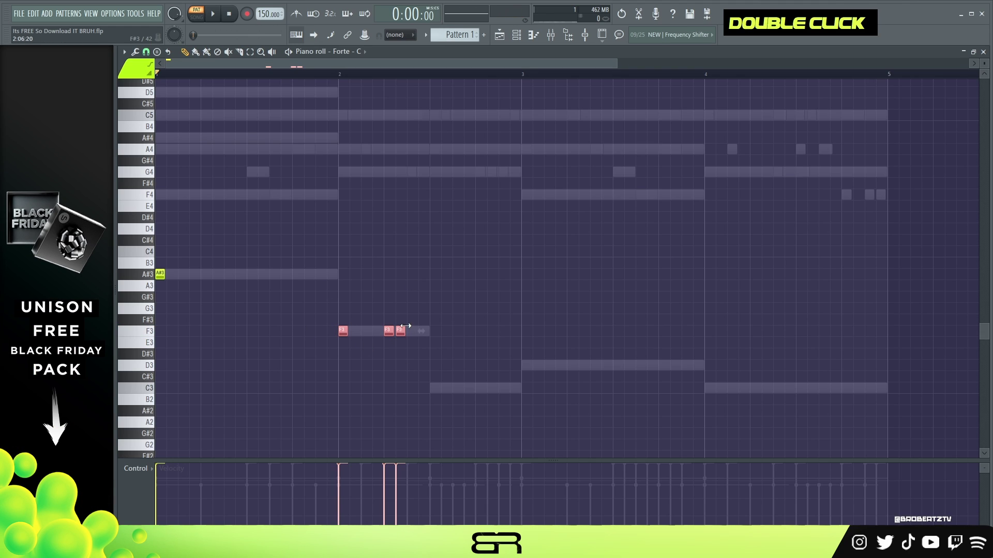
right_click(402, 334)
right_click(342, 332)
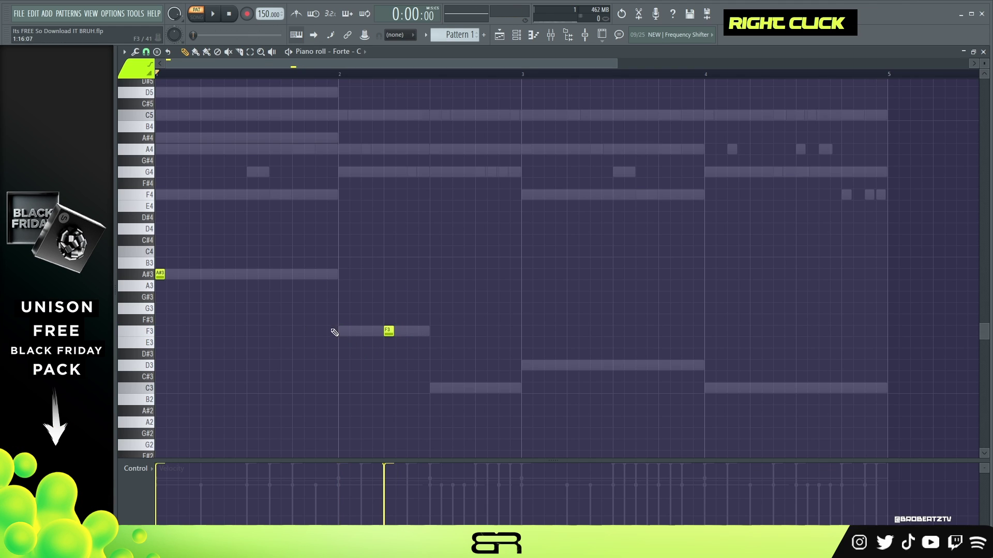
Add bass notes C3 halfway through beat 3 of bar 2, D3 at the start of bar 3 and C3 on beat 2 of bar 4.
click(457, 388)
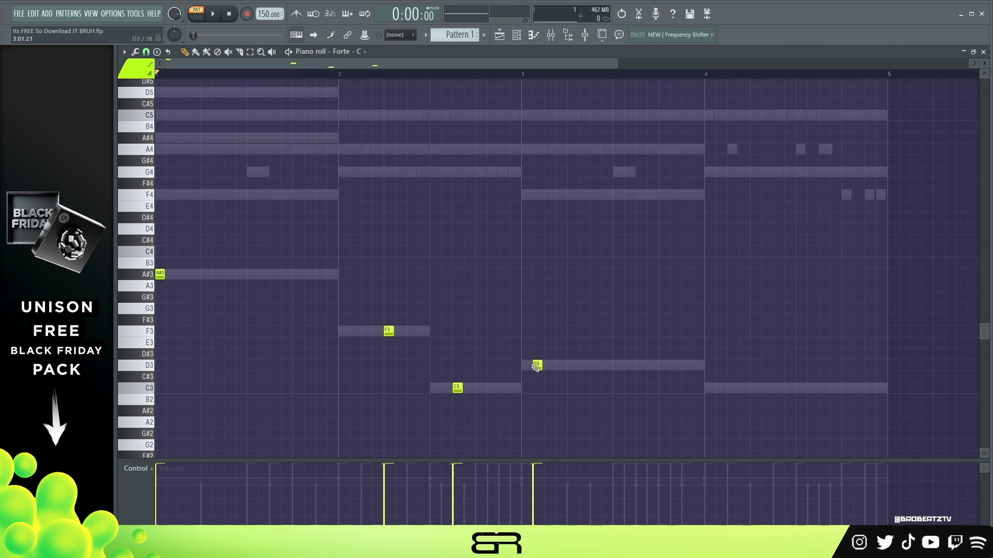
right_click(538, 366)
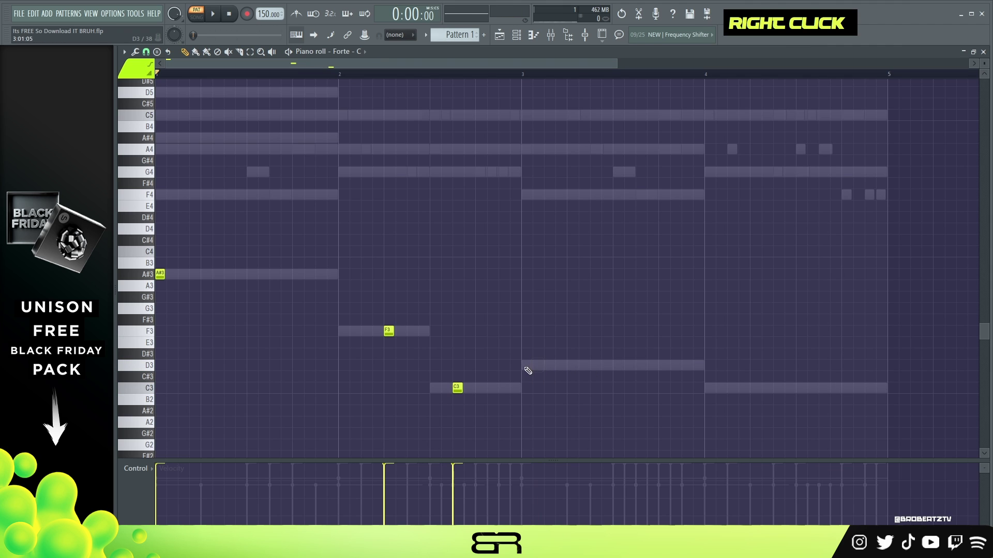
click(752, 389)
Raise all the Forte - C bass notes by two octaves and play the pattern.
key(ctrl+a)
key(ctrl+Up)
key(ctrl+Up)
scroll(526, 350, up, 2)
key(space)
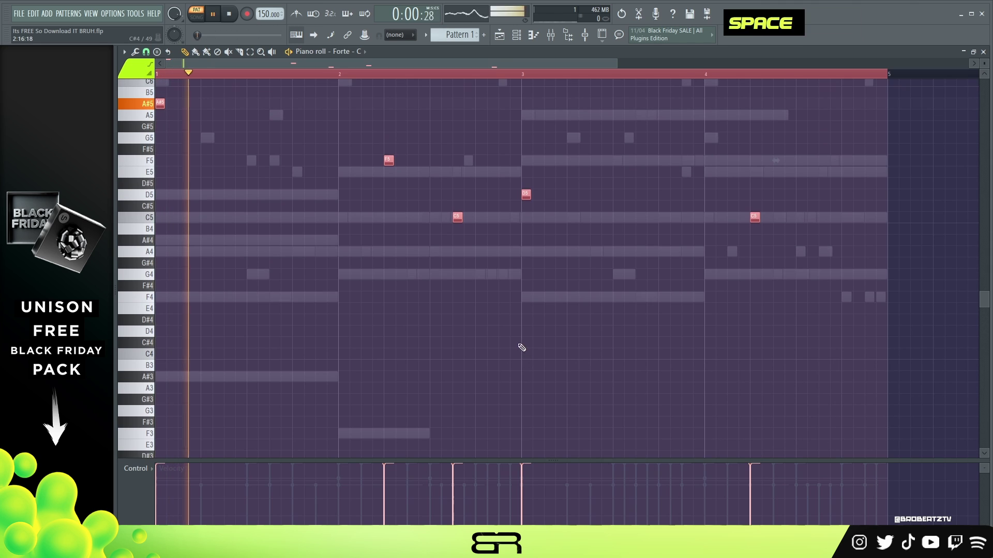
scroll(373, 290, up, 2)
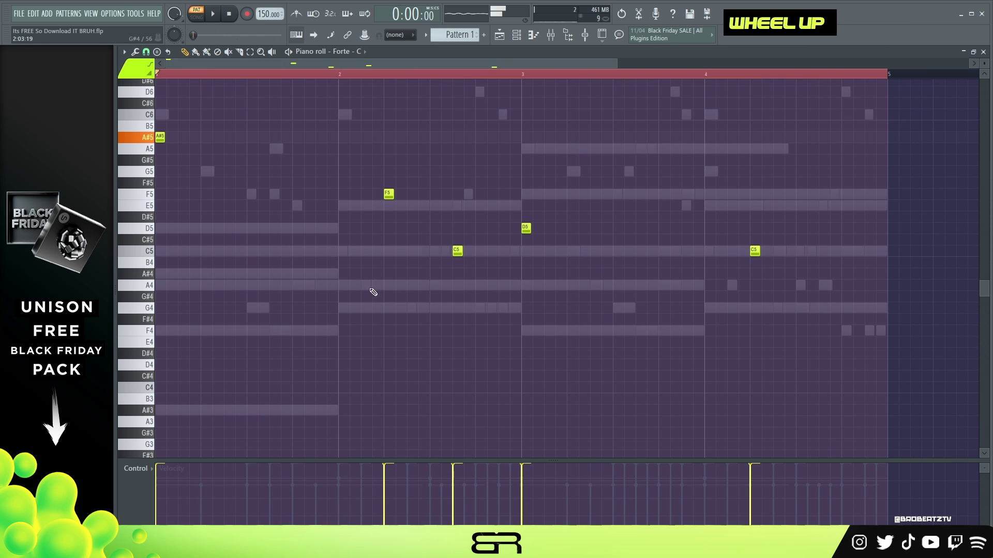
key(space)
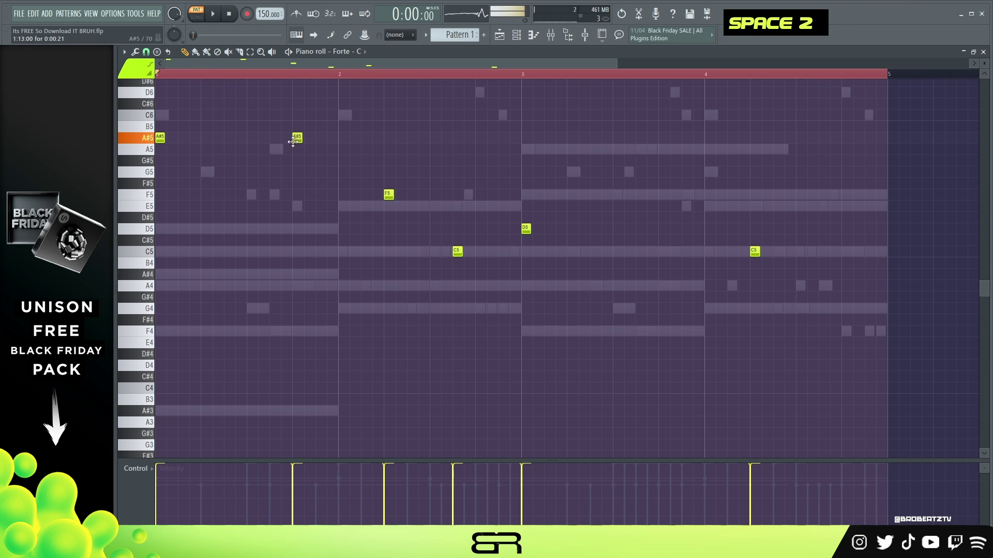
Add two A#4 bass notes half a beat apart from beat 4 of bar 1 and listen to the result.
click(294, 141)
click(319, 139)
drag(354, 132, 299, 158)
key(ctrl+Down)
key(space)
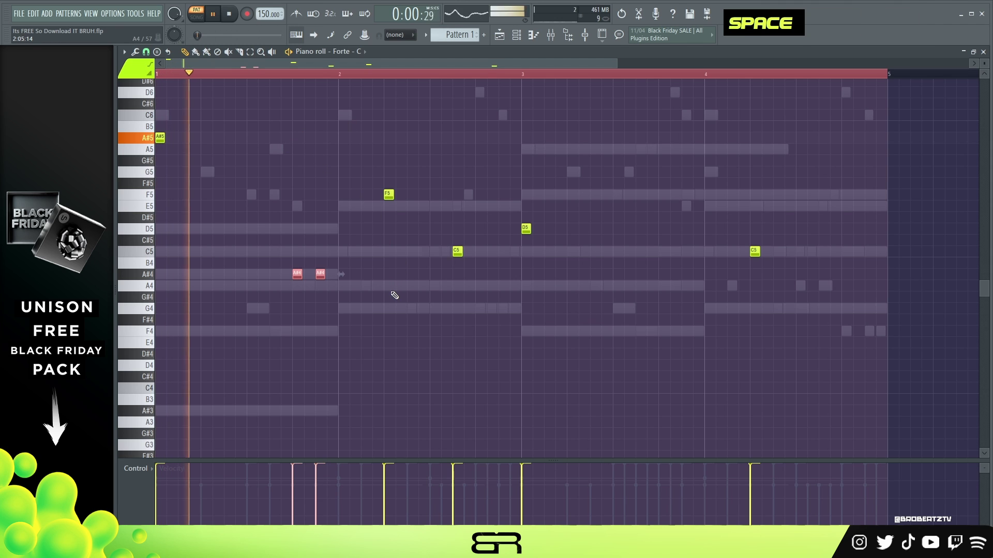
right_click(403, 310)
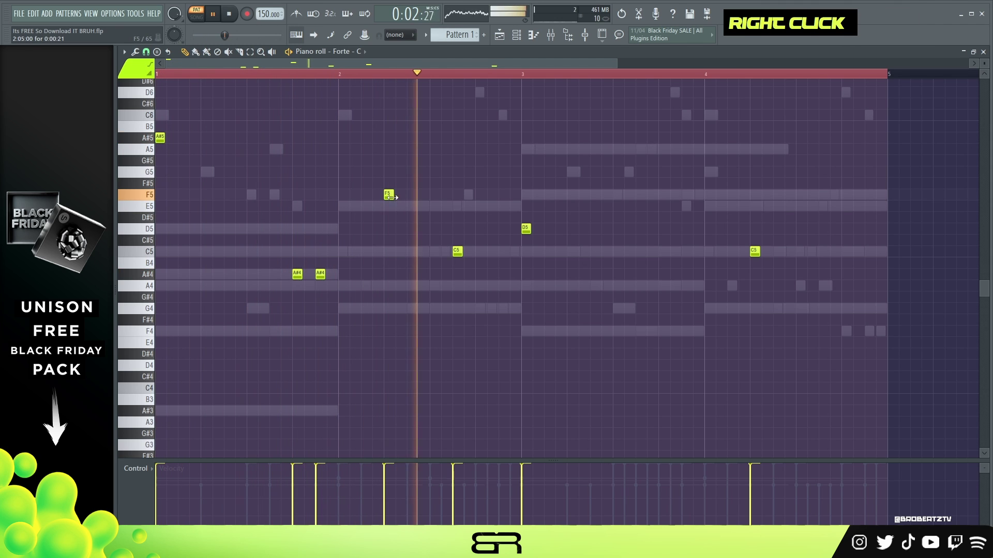
key(space)
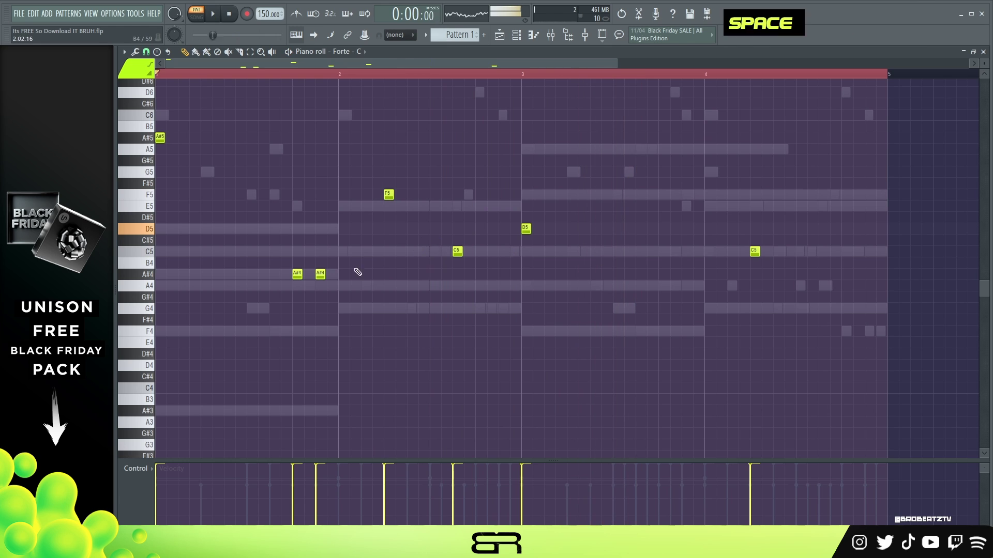
Duplicate the two A#4 bass notes to D5 on beat 4 of bar 3 and play the pattern through.
drag(332, 260, 669, 225)
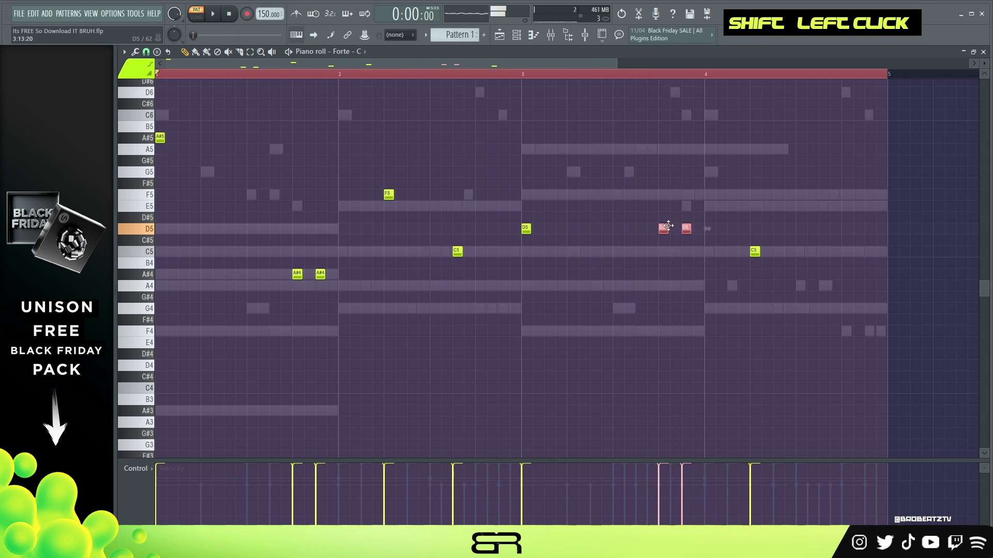
right_click(704, 311)
key(space)
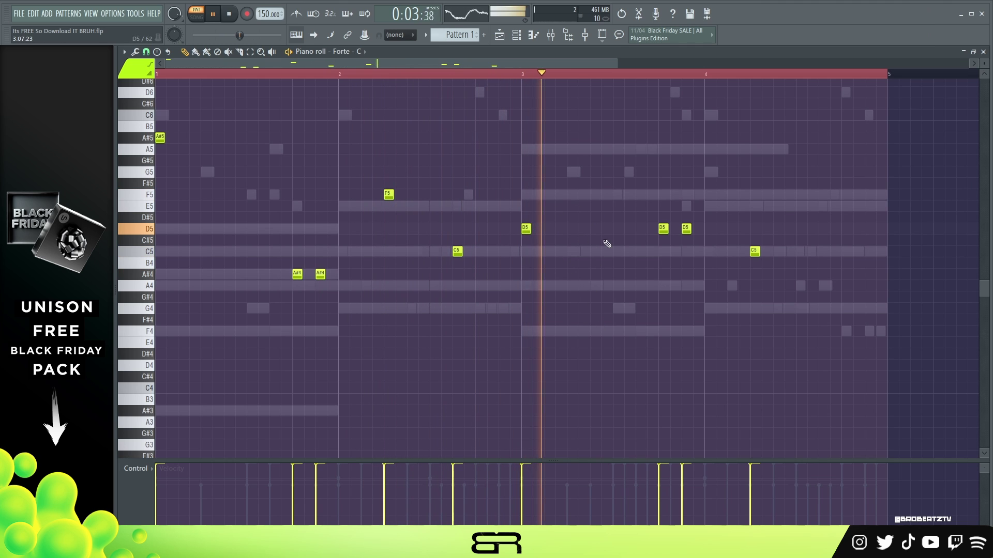
right_click(607, 298)
right_click(606, 298)
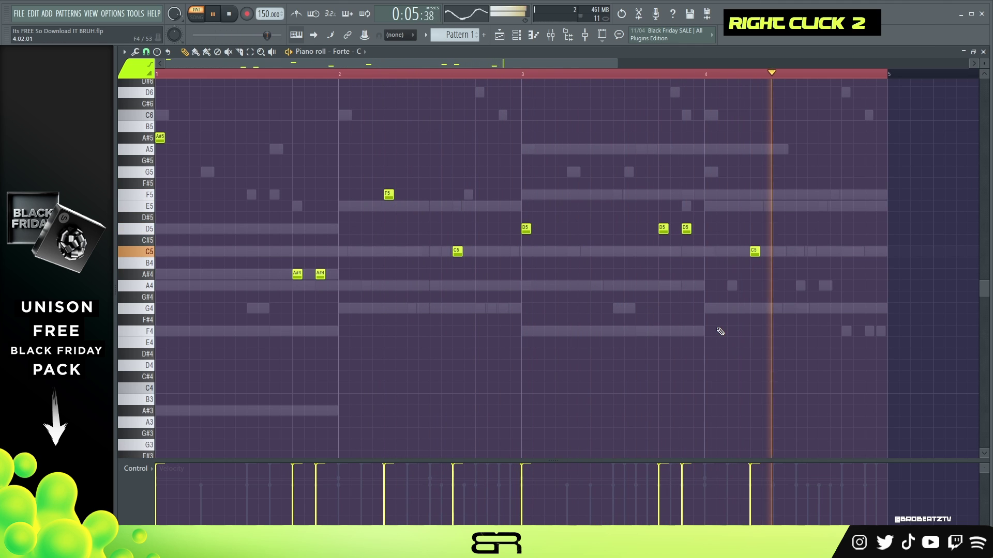
key(space)
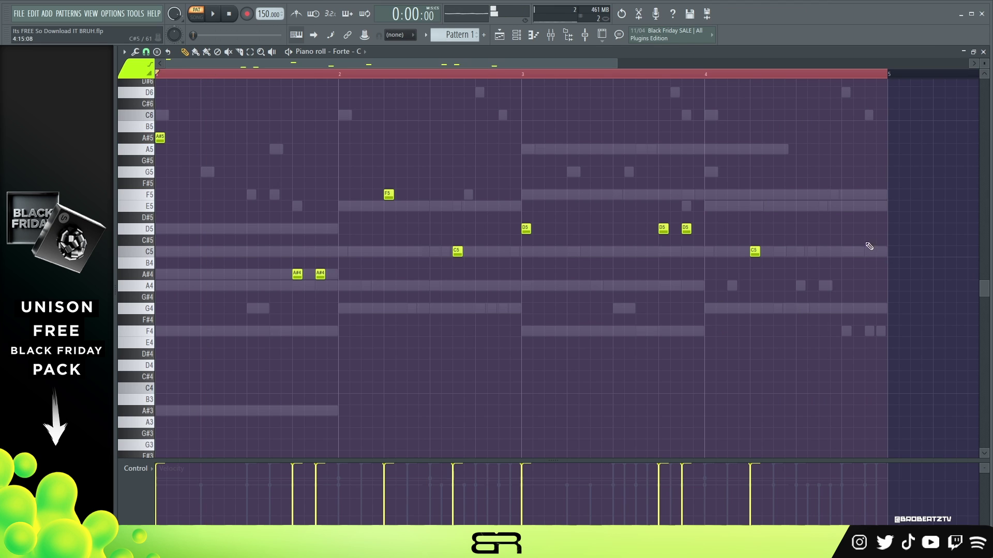
Copy the Forte - C notes to the (AK) 808 SOFTCLIP channel and open that channel's piano roll.
click(516, 37)
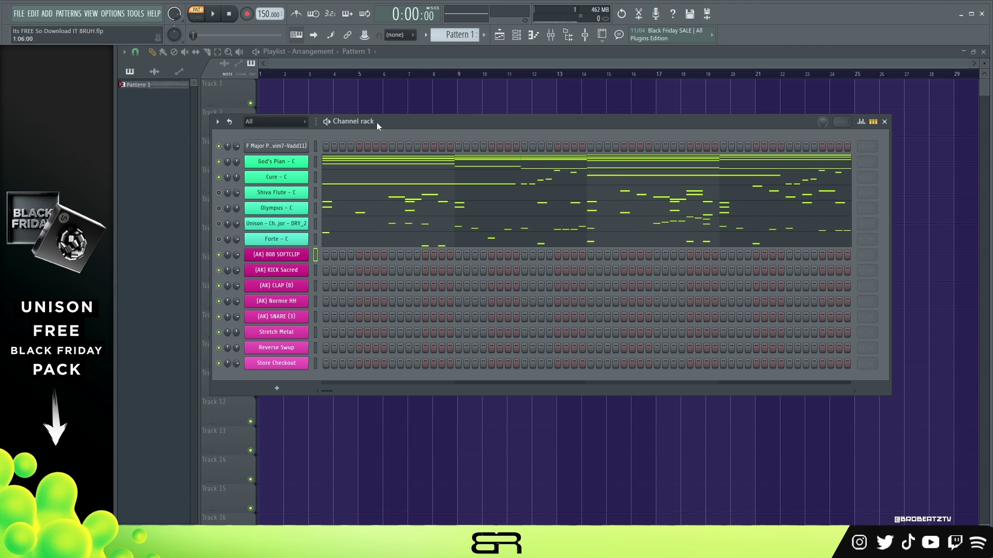
right_click(310, 239)
click(412, 250)
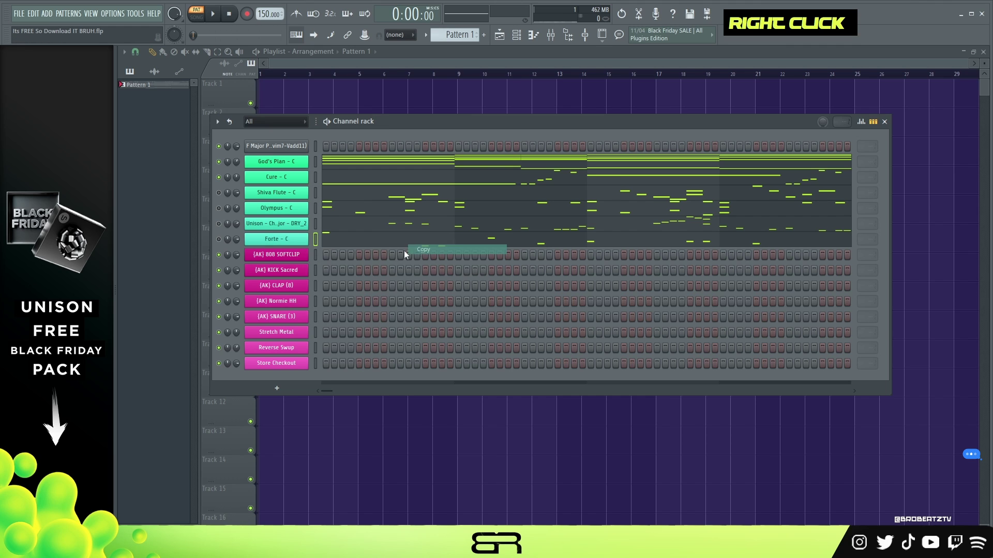
right_click(293, 255)
click(421, 274)
click(379, 255)
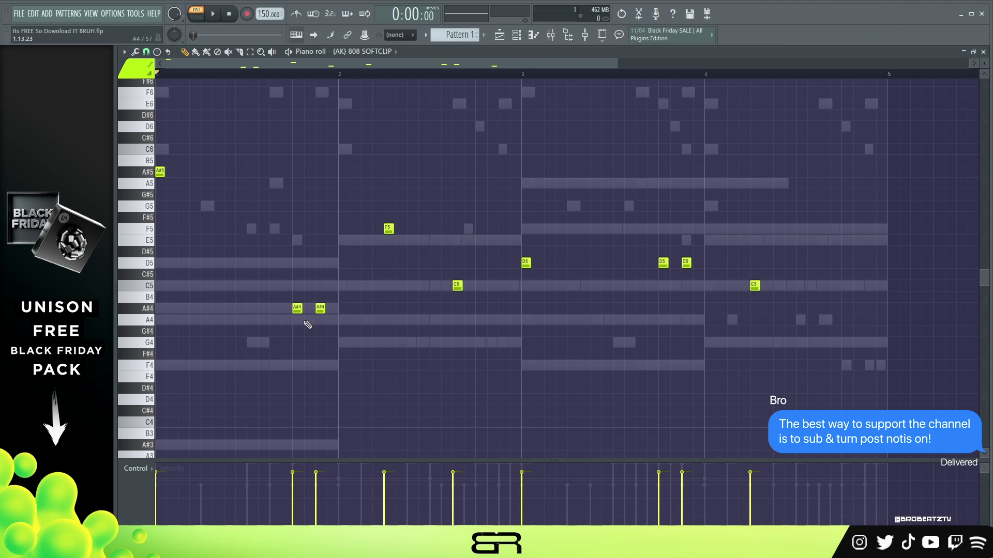
Delete the last A#4 and middle D5 notes of the 808, and add D5 on beat 2.5 of bar 3 and C5 on beat 3.5 of bar 4.
right_click(320, 308)
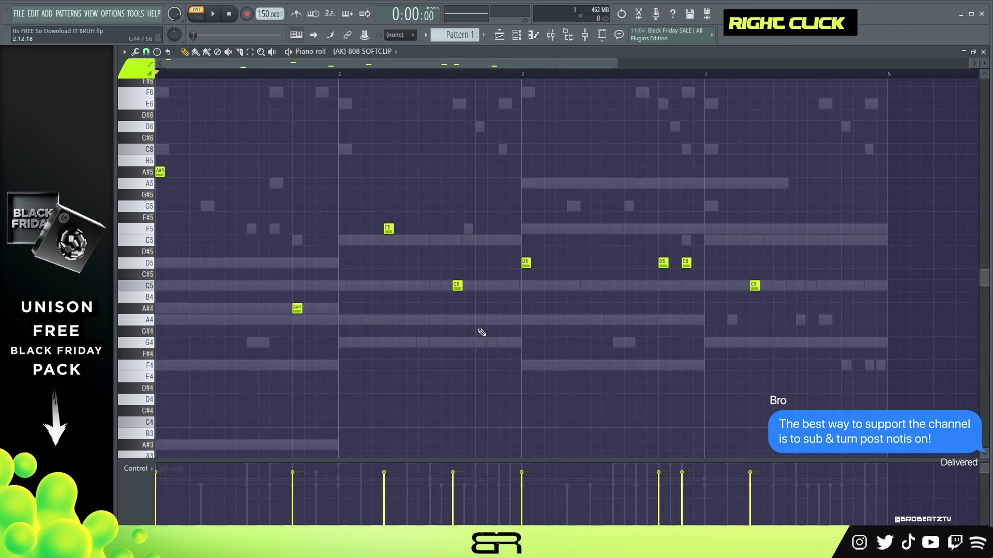
right_click(663, 263)
click(822, 285)
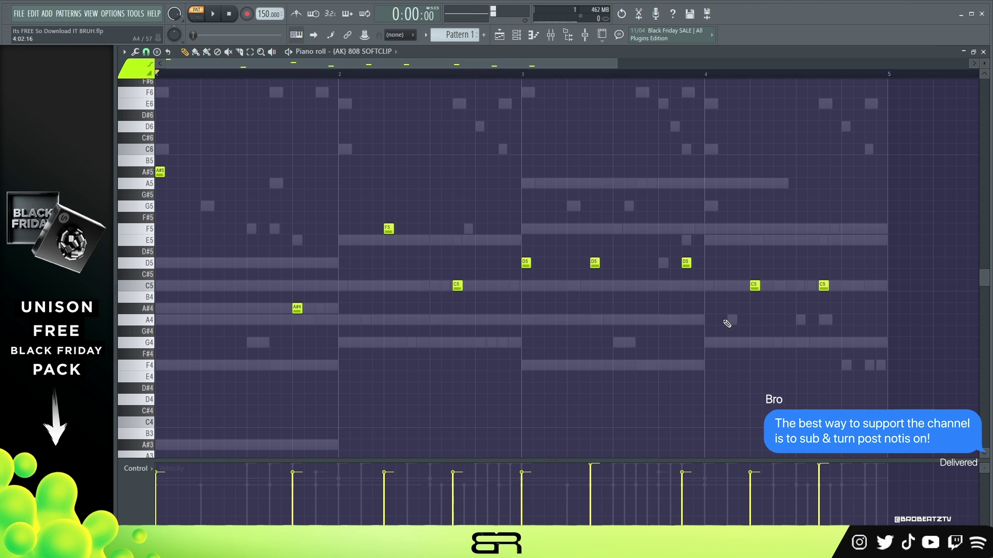
Raise the velocity of all (AK) 808 SOFTCLIP notes to maximum and listen to the pattern.
key(ctrl+a)
scroll(624, 323, up, 15)
right_click(521, 160)
key(space)
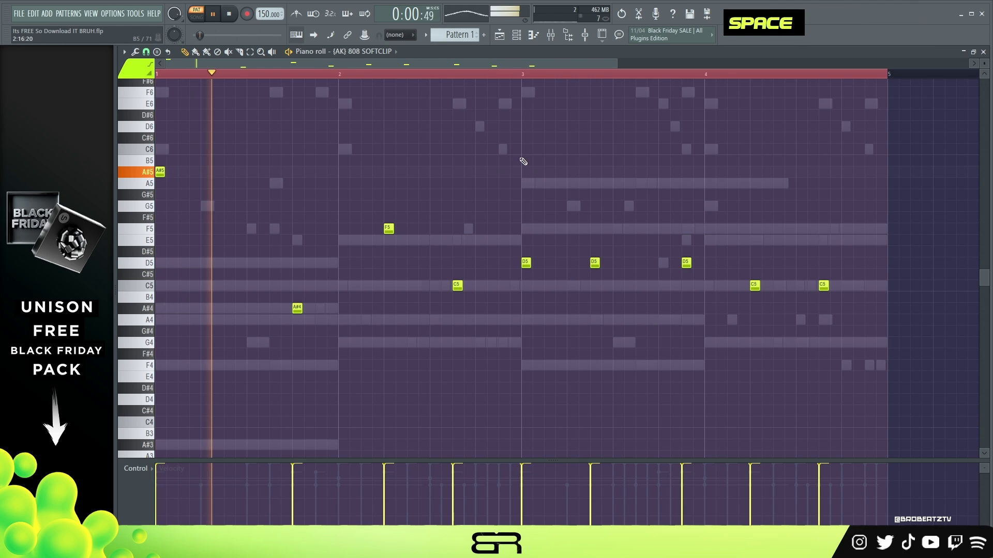
key(ctrl+a)
right_click(527, 167)
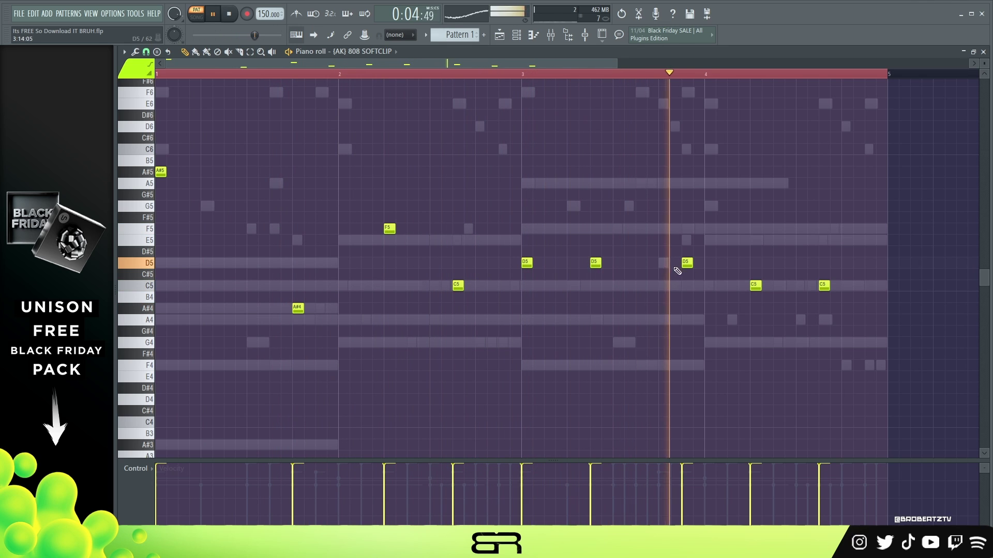
key(space)
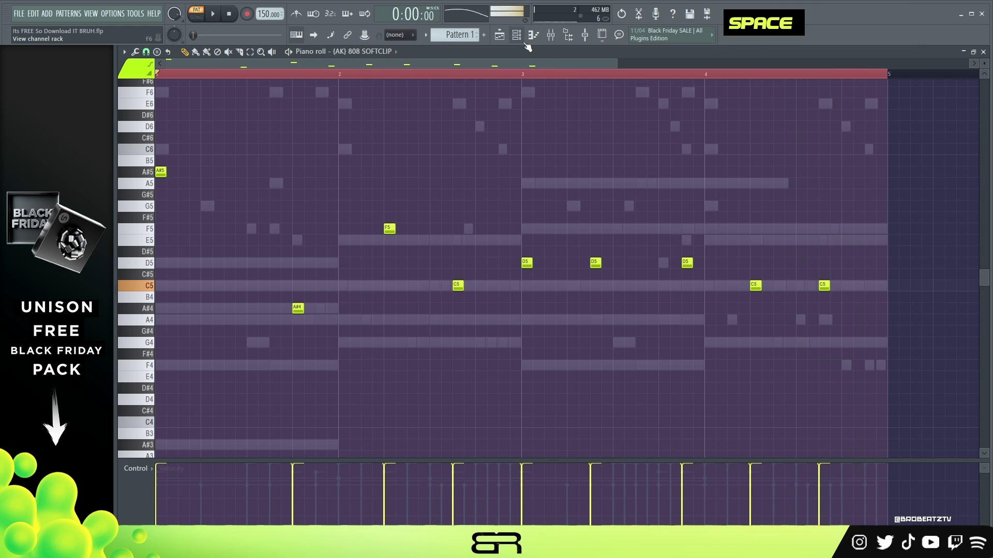
Place (AK) KICK Sacred hits on steps 1, 15, 21, 23 and 27, matching them against the 808 during playback.
click(521, 39)
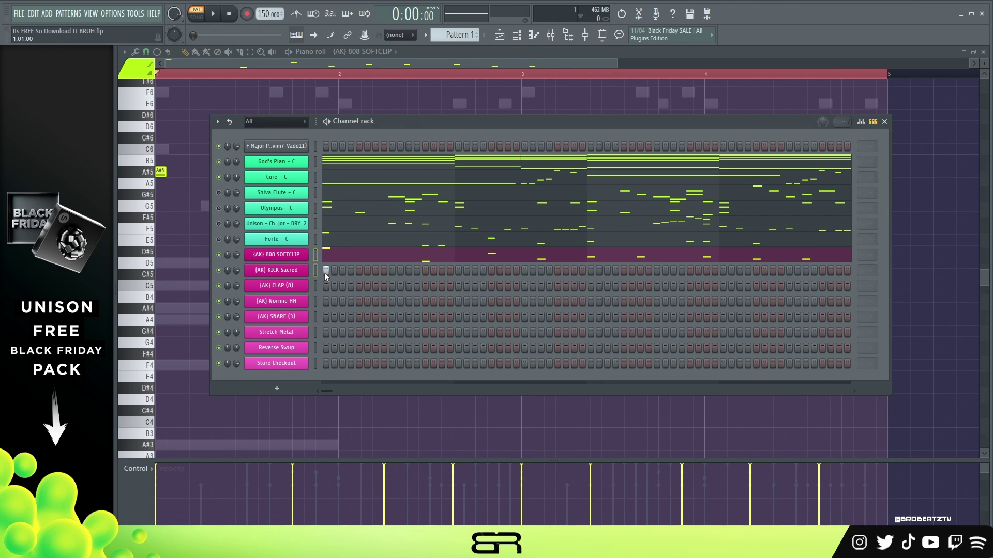
click(325, 270)
key(space)
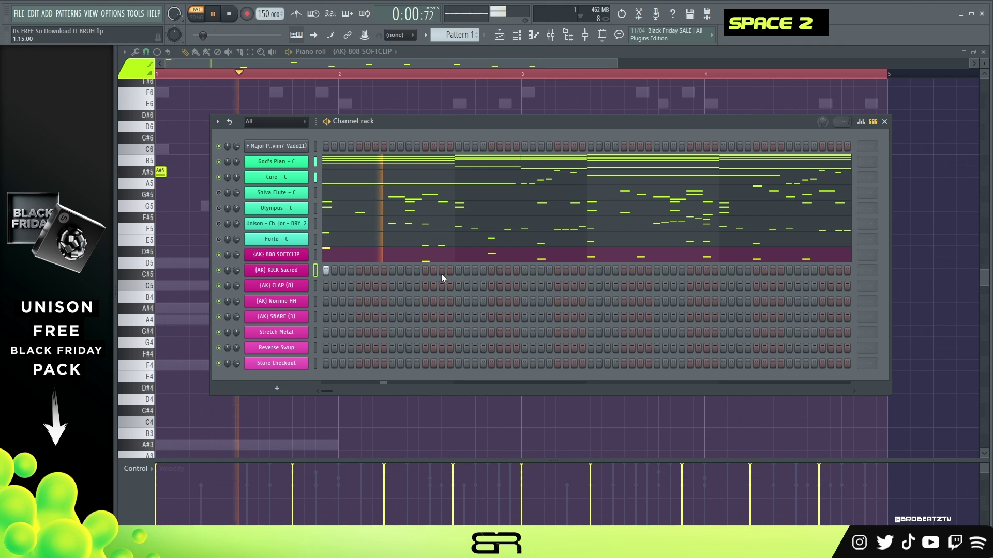
click(442, 273)
key(space)
key(space)
click(492, 270)
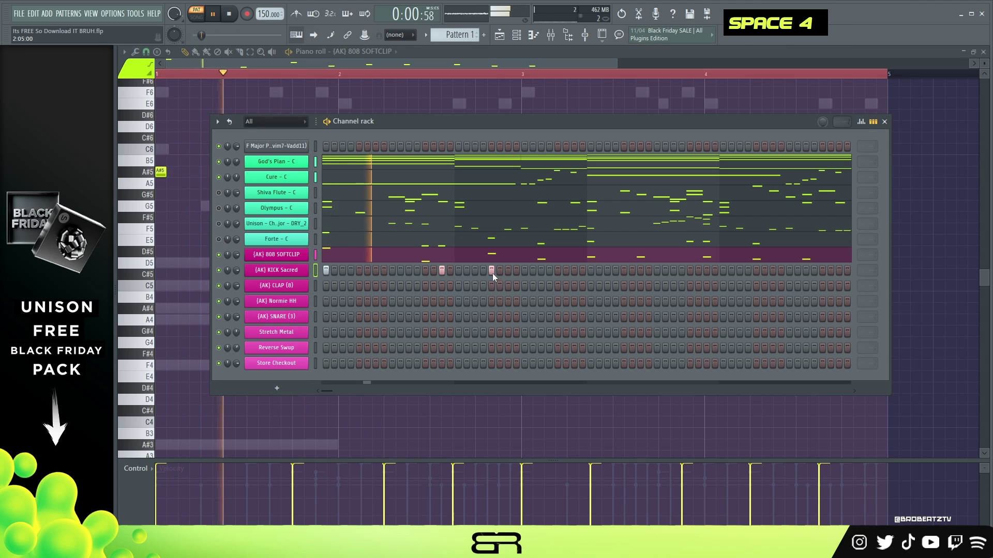
click(508, 270)
click(541, 270)
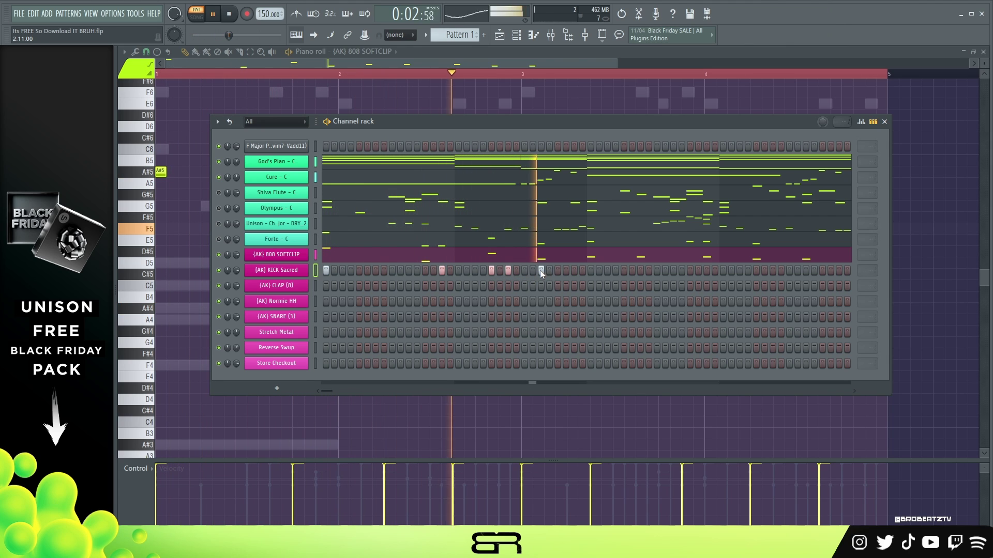
key(space)
key(space)
Add (AK) KICK Sacred hits on steps 33, 39, 47, 53 and 59 while the pattern plays.
click(591, 270)
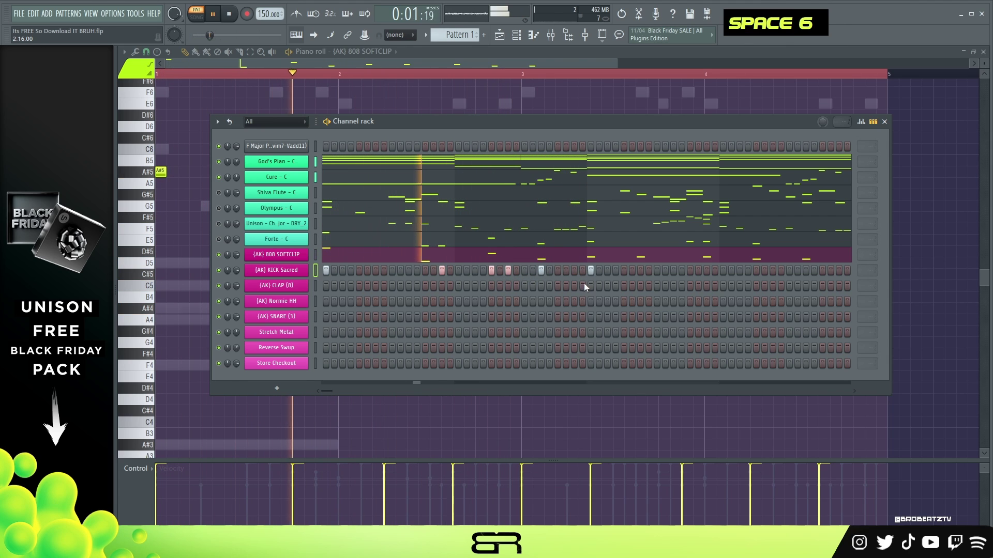
click(641, 271)
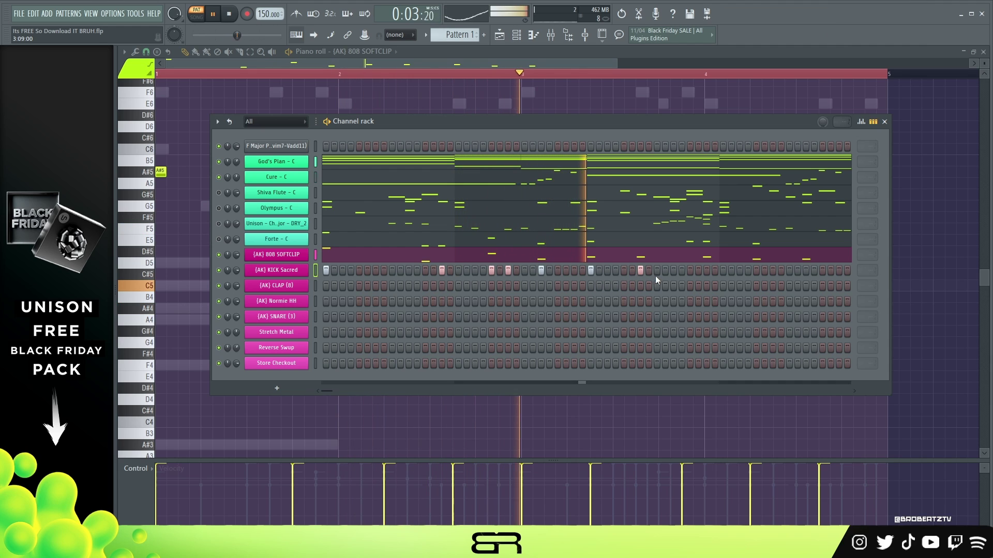
click(706, 270)
key(space)
key(space)
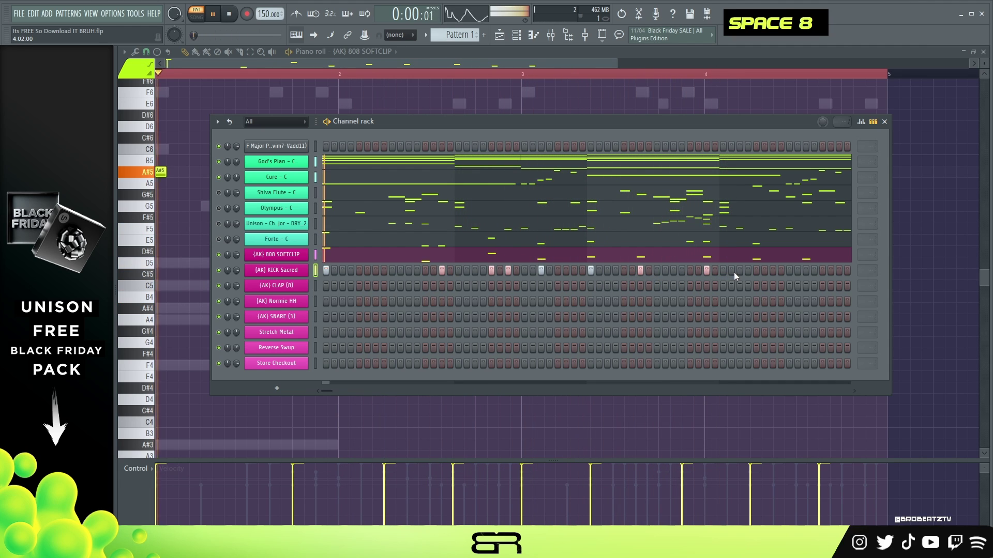
click(756, 270)
click(805, 270)
Open the (AK) KICK Sacred piano roll and raise all the kick notes to maximum velocity.
right_click(293, 271)
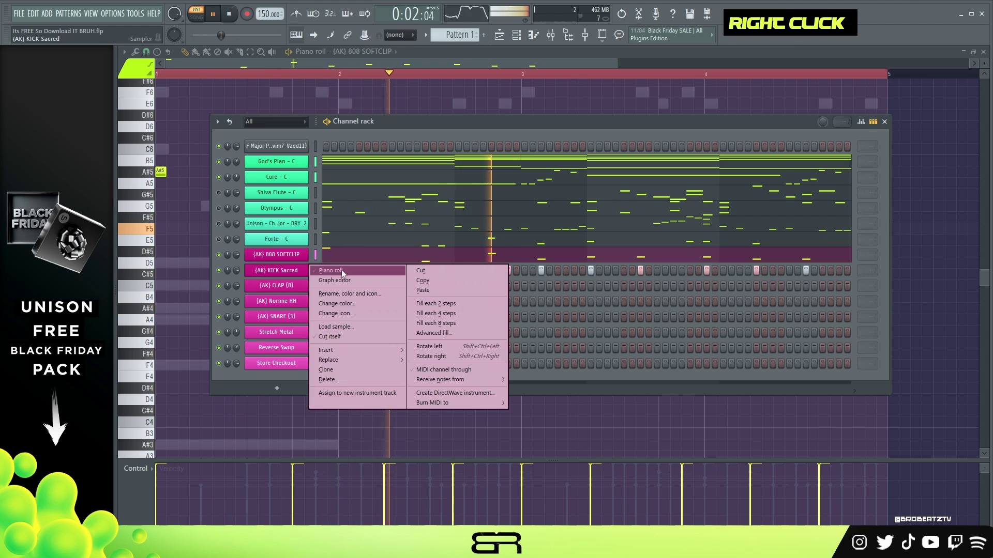
click(343, 270)
key(ctrl+a)
key(space)
alt+scroll(381, 286, up, 12)
key(space)
scroll(223, 322, up, 1)
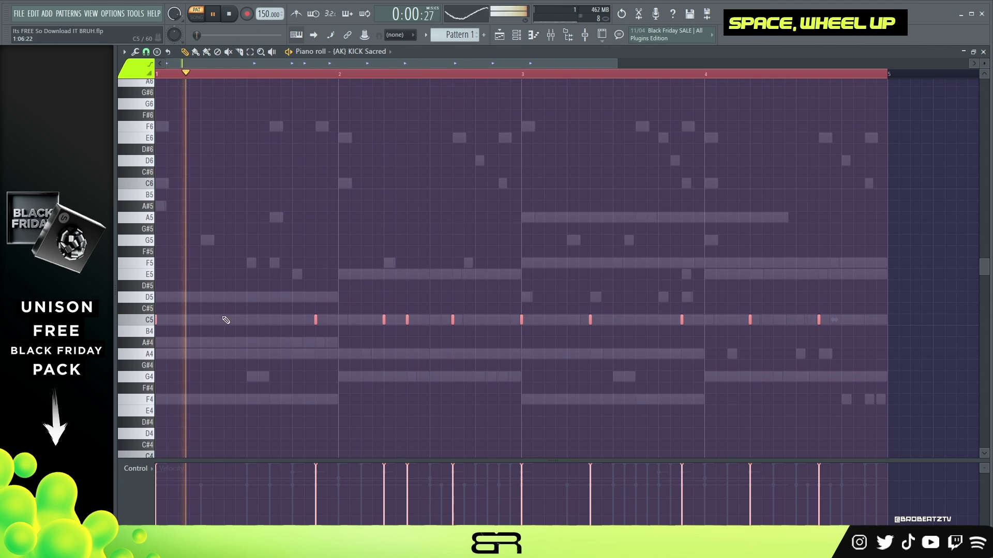
key(space)
Layer a copy of all the C5 kick notes one semitone lower on B4 and play the result.
drag(157, 320, 158, 332)
key(space)
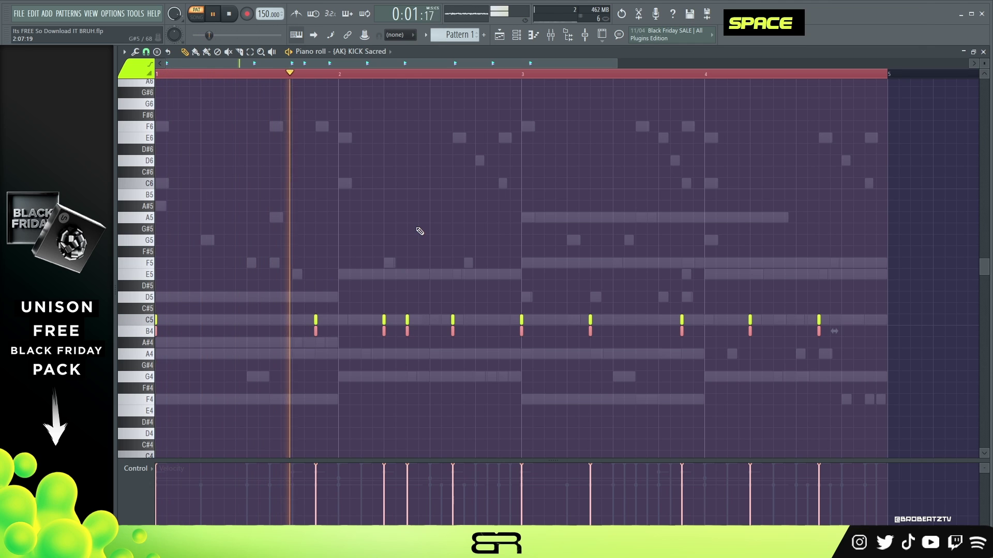
right_click(454, 159)
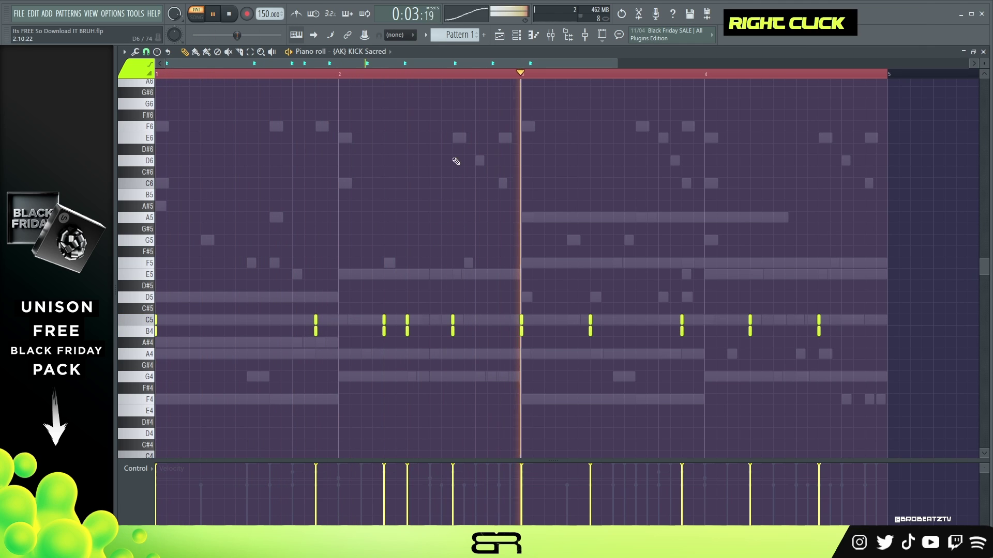
key(space)
Place Reverse Swup hits on steps 5 and 37 of Pattern 2 and listen to them.
click(524, 37)
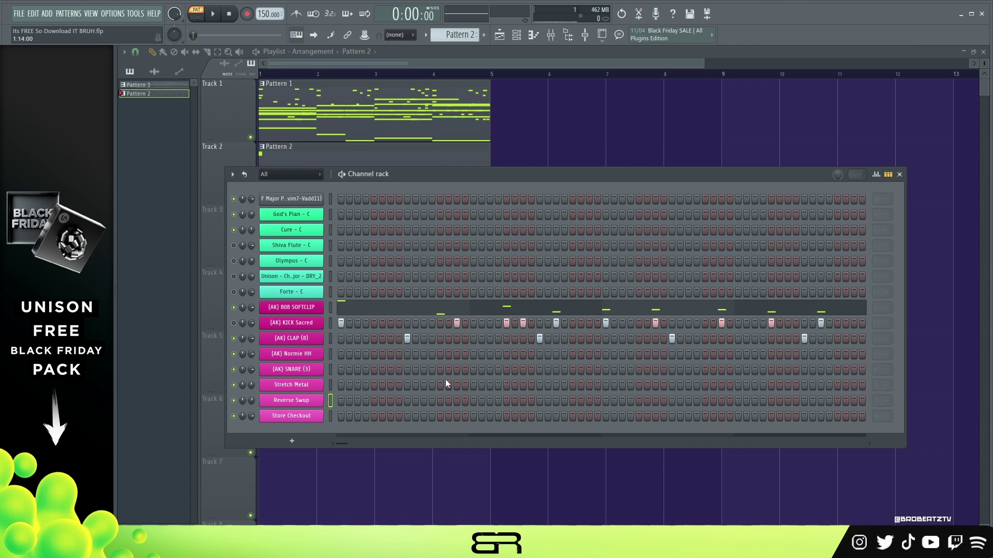
drag(447, 174, 404, 153)
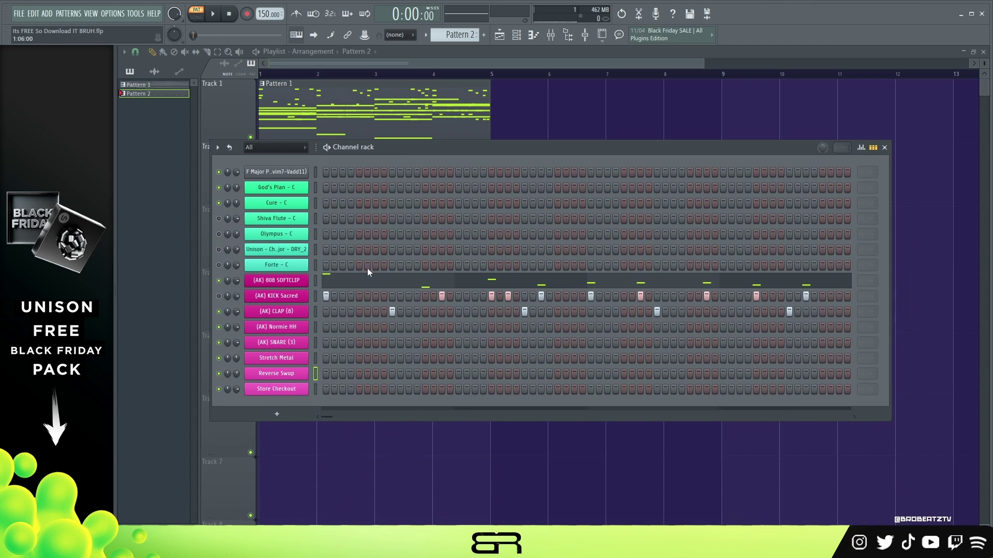
click(360, 374)
key(space)
key(space)
key(space)
click(624, 374)
key(space)
key(space)
key(space)
key(space)
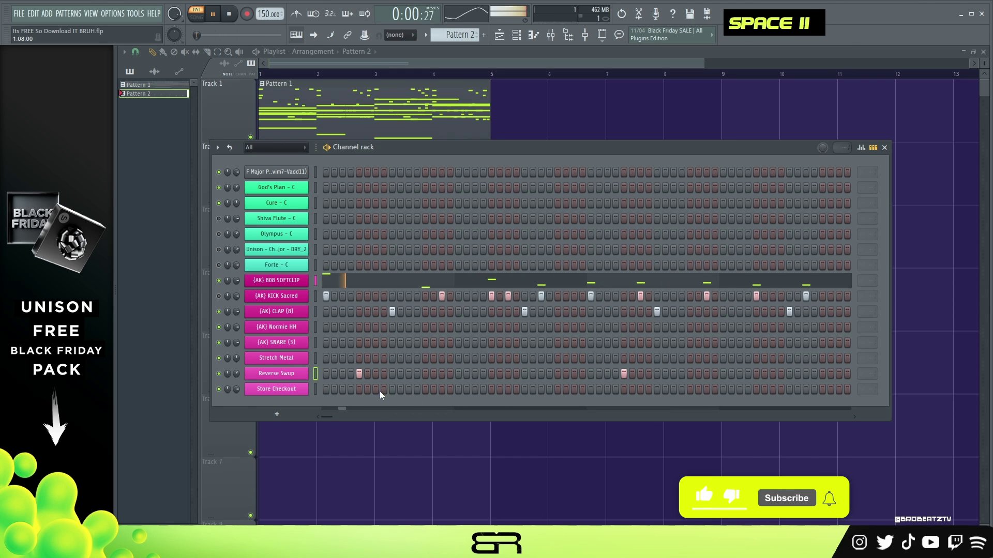
Place a Store Checkout hit on step 7 and replay the start of the pattern.
click(375, 389)
key(space)
key(space)
key(space)
key(space)
key(space)
key(space)
key(space)
key(space)
key(space)
click(409, 342)
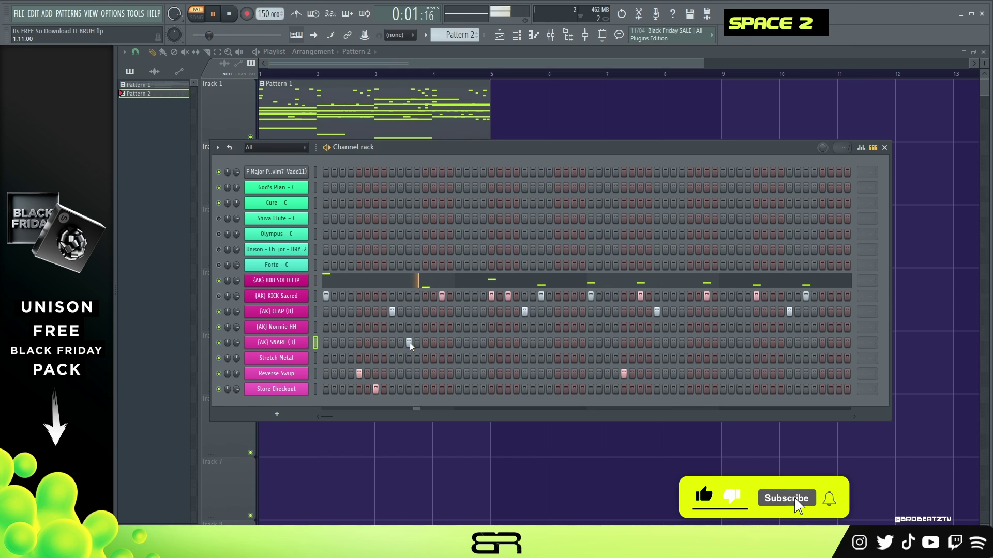
key(space)
key(space)
key(space)
key(space)
right_click(409, 342)
key(space)
Place a Stretch Metal hit on step 11 and (AK) SNARE (3) hits on steps 15 and 23.
click(408, 357)
key(space)
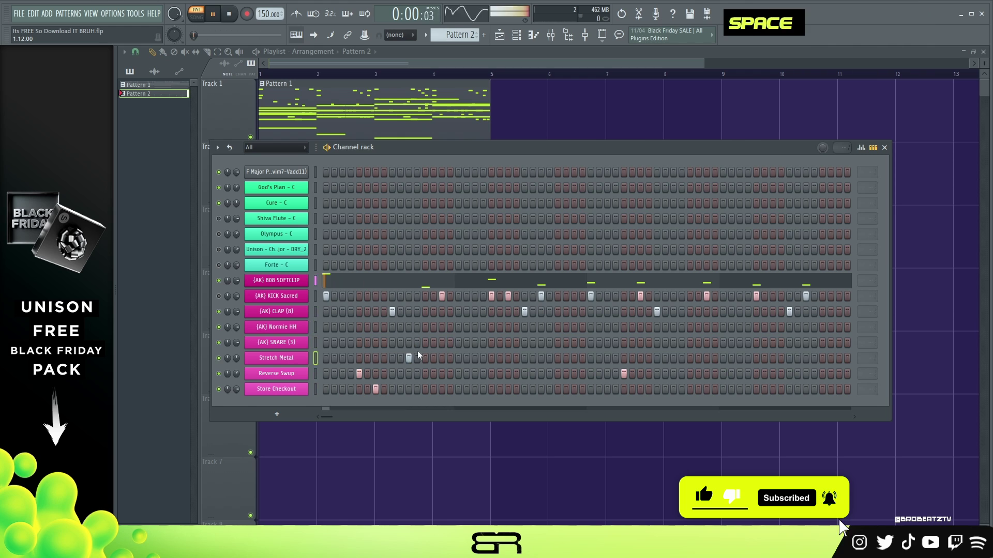
click(443, 342)
key(space)
key(space)
right_click(484, 345)
click(508, 343)
key(space)
key(space)
Add (AK) SNARE (3) hits on steps 39 and 51 and a Stretch Metal hit on step 43, and listen.
click(640, 344)
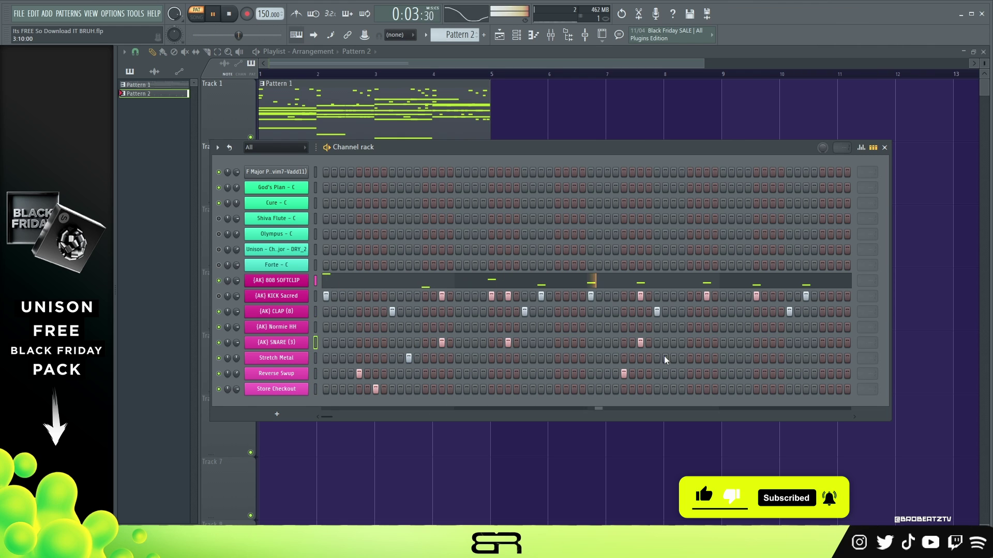
click(673, 357)
click(740, 343)
key(space)
key(space)
key(space)
key(space)
Review the (AK) SNARE (3) notes in the piano roll, and play Pattern 2 back from the channel rack.
right_click(281, 343)
click(301, 348)
scroll(316, 320, up, 4)
click(500, 35)
click(516, 35)
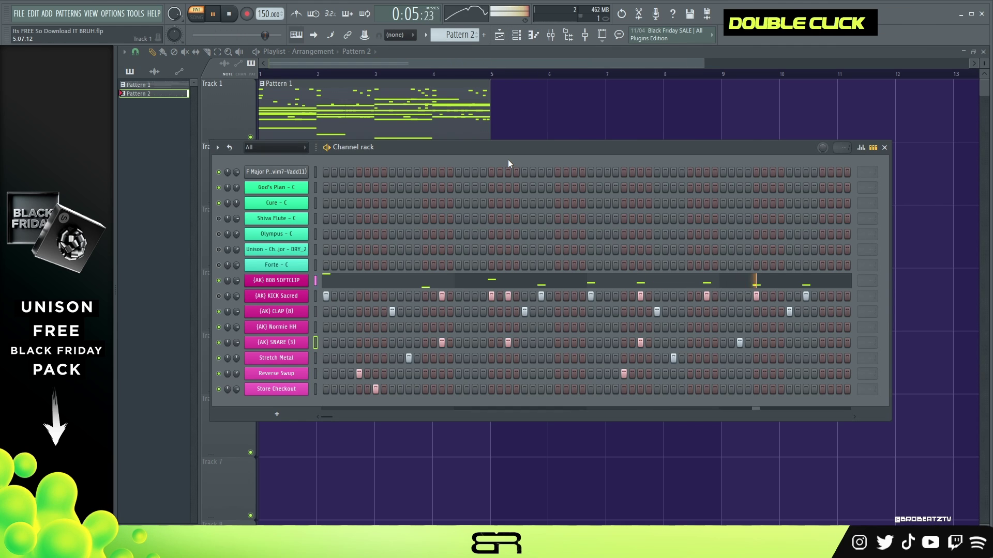
key(space)
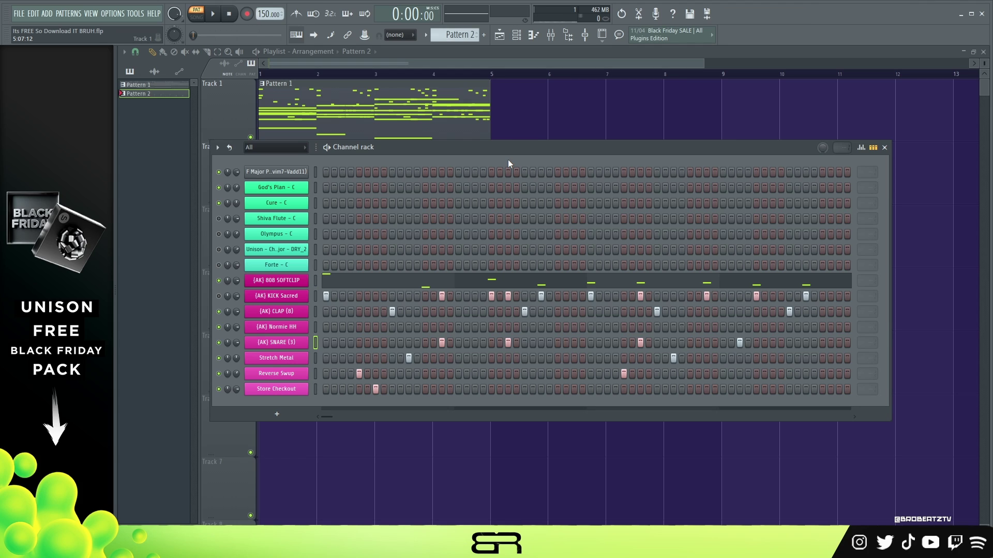
key(space)
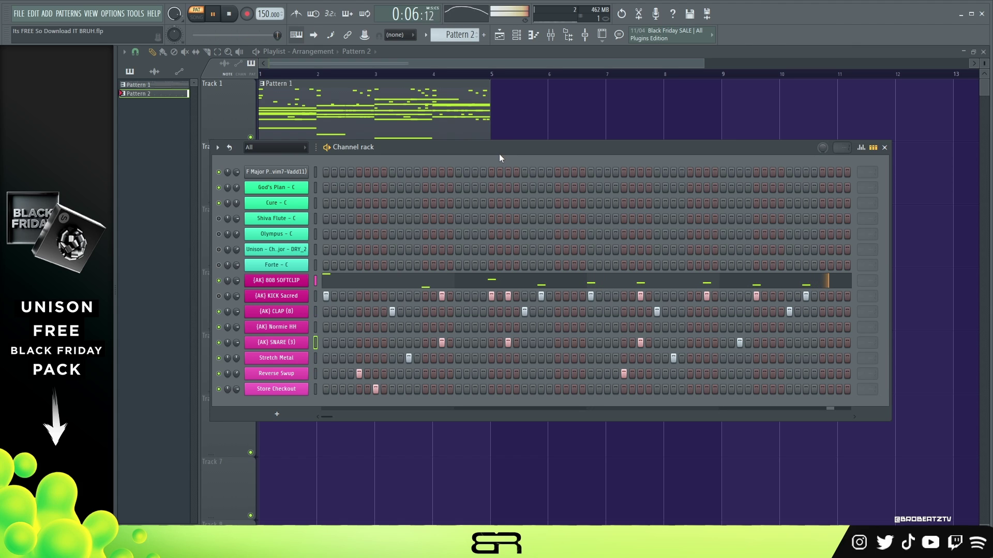
key(space)
Open the (AK) Normie HH piano roll and place the first C5 hi-hat at the start of bar 1.
right_click(297, 323)
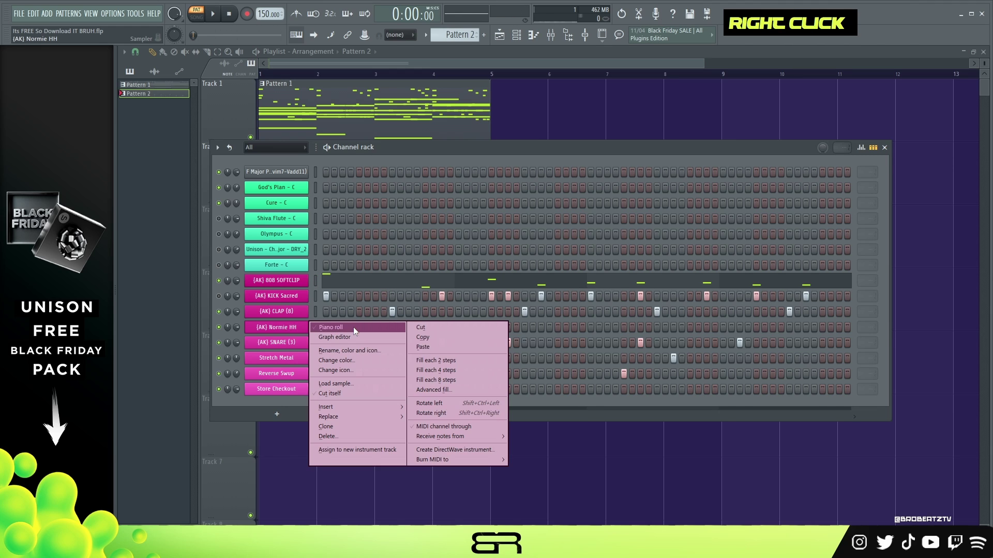
click(352, 327)
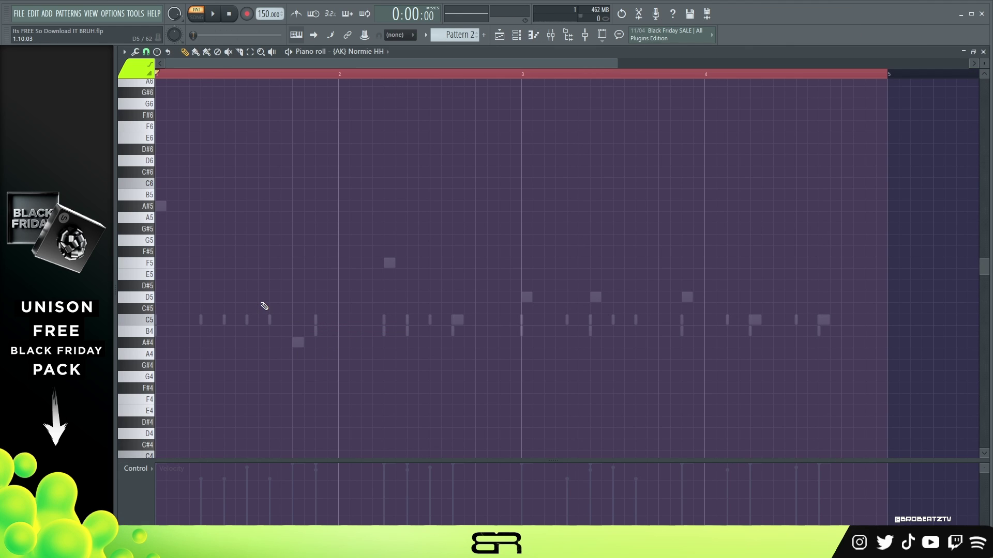
click(181, 323)
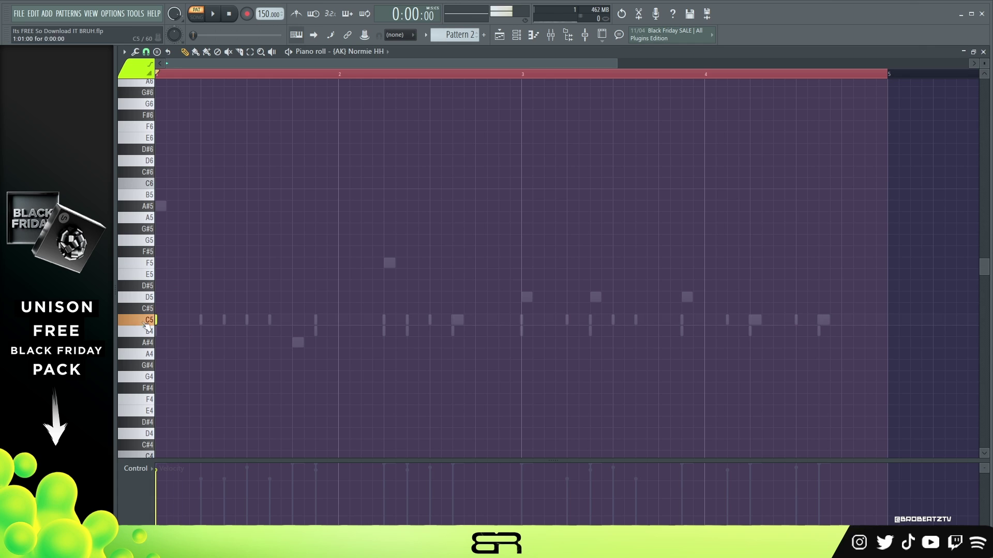
right_click(201, 338)
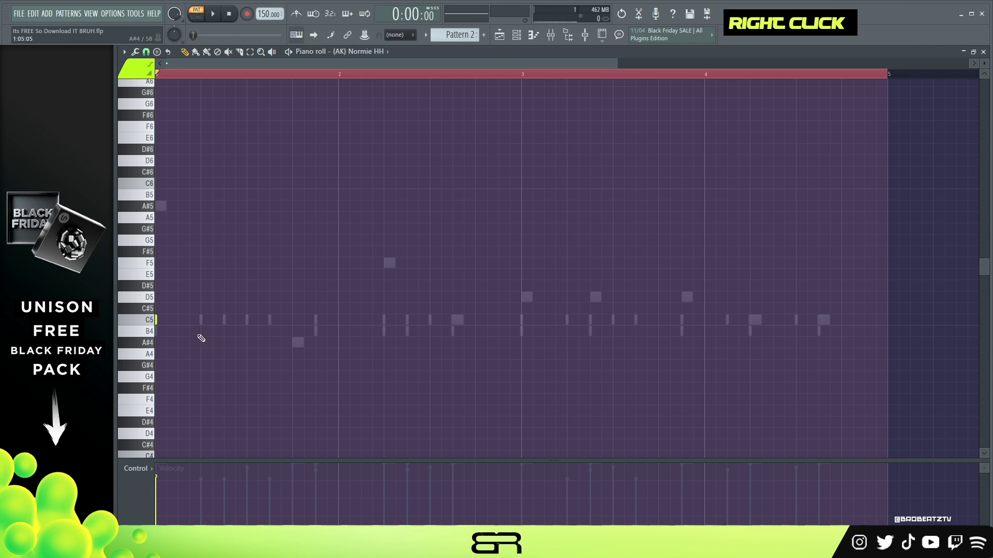
key(space)
key(space)
key(space)
key(space)
key(space)
key(space)
key(space)
Add C5 hi-hats every half beat through bar 1 into bar 2, skipping beat 2, plus an A4 hit on beat 3.5 of bar 1.
click(179, 321)
click(225, 321)
click(247, 321)
click(270, 321)
click(270, 355)
click(293, 321)
click(317, 321)
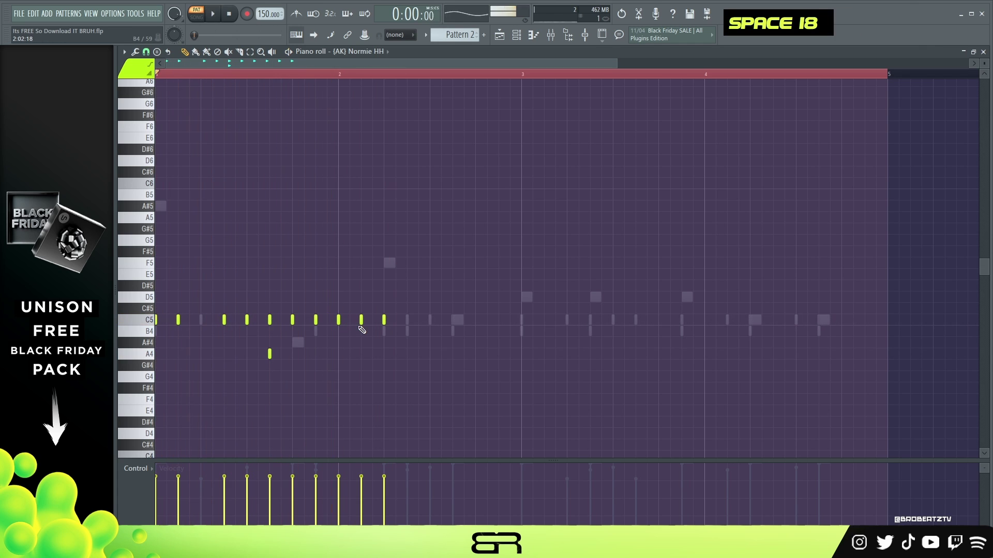
Add C5 and A4 hi-hats on beat 2.5 of bar 2 and chop the C5 note into a fast roll.
click(407, 321)
click(407, 354)
key(alt+u)
click(386, 335)
Add hi-hats in bar 2: C5 on step 11, C5 and A4 on step 13, and A#4 on step 14.
click(453, 321)
click(476, 321)
click(476, 354)
click(487, 342)
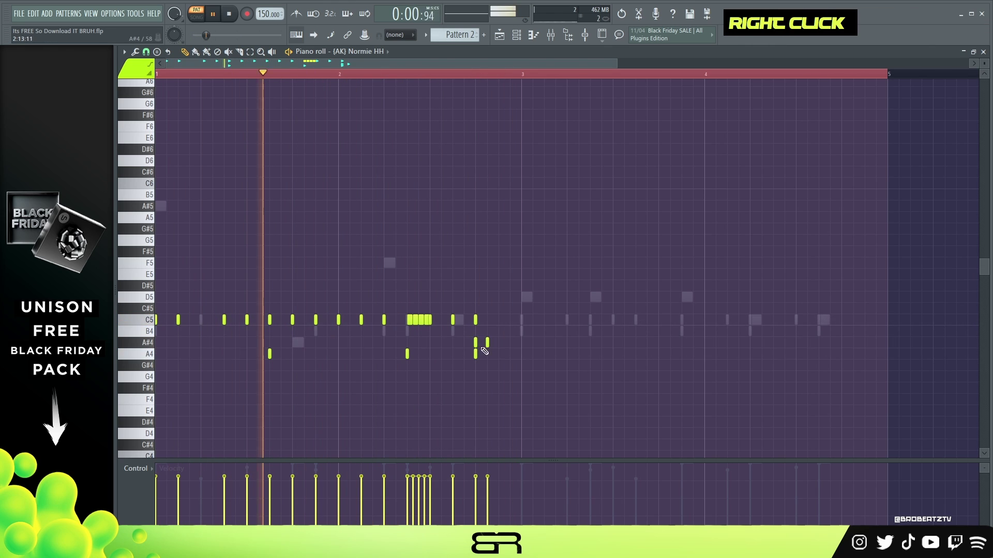
key(space)
Change the grid snap, add a C5 hi-hat triplet over the last half beat of bar 2, and ramp the roll velocities upward.
click(146, 52)
click(164, 160)
click(499, 321)
click(507, 321)
click(515, 320)
key(space)
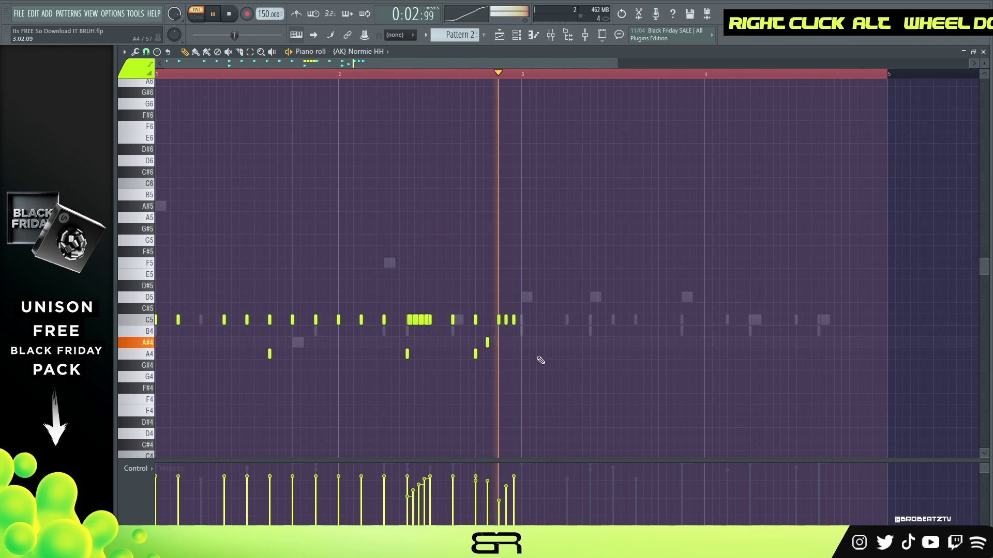
Duplicate the two-bar hi-hat pattern into bars 3 and 4 and add a C5 hit on beat 2 of bar 3.
key(space)
key(ctrl+b)
key(space)
key(space)
scroll(600, 326, up, 3)
click(355, 321)
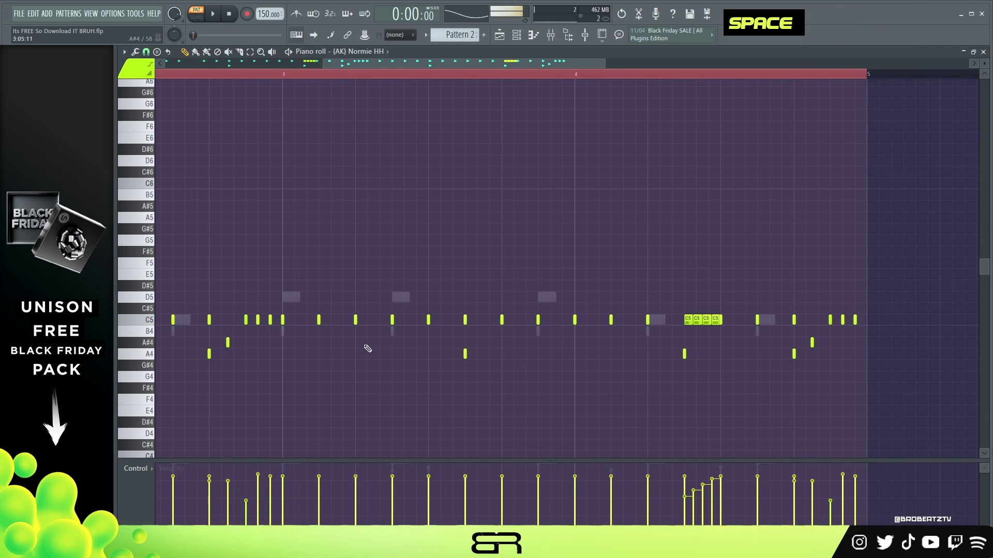
Fill the half beat from beat 2.5 of bar 3 with a C5 hi-hat triplet and layer an A4 hit on its first note.
key(space)
click(405, 320)
click(416, 321)
click(393, 354)
Change the grid snap and place a C5 hi-hat on step 16 of bar 3 in place of the trial C5 and A#4 hits.
click(515, 321)
click(563, 342)
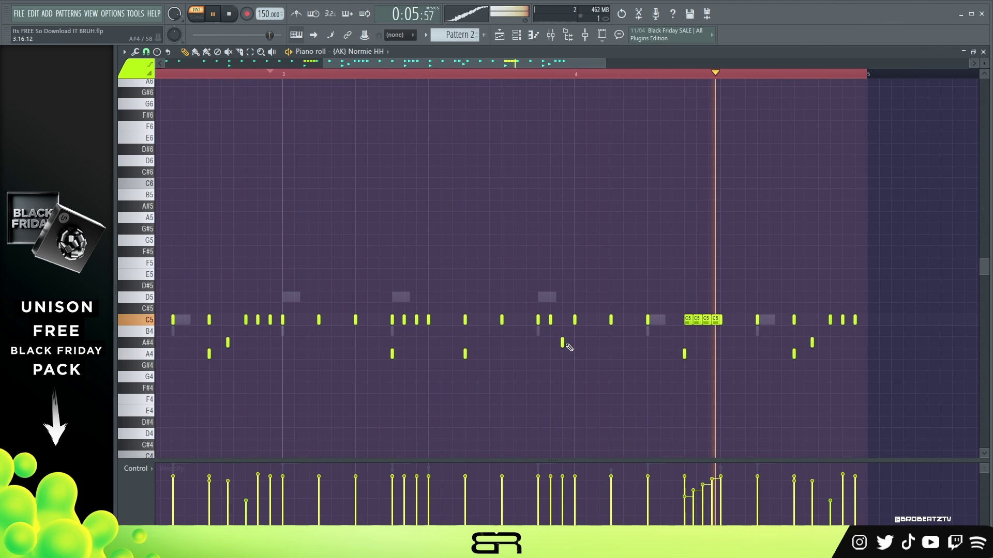
key(space)
click(147, 52)
click(166, 171)
click(557, 320)
key(space)
key(space)
key(space)
key(space)
key(space)
Add an A4 hi-hat on step 4 and a C5 on step 2 of bar 4, and delete the C5 on step 3.
click(629, 354)
click(593, 321)
right_click(611, 321)
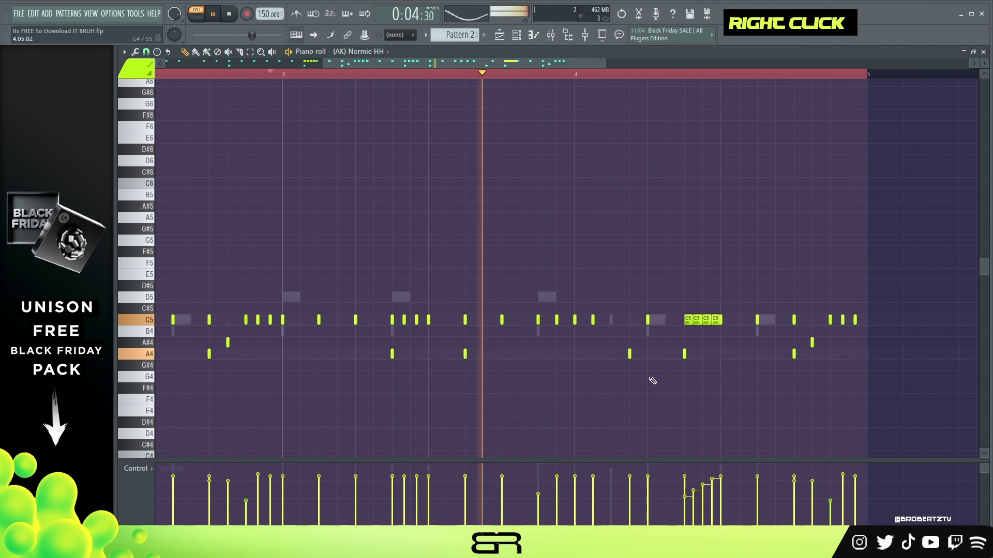
Replace the C5 hi-hat roll in bar 4 with a G4 roll across beat 2, keeping C5 hits on steps 7 and 9 and deleting the layered A4 hit.
key(space)
drag(714, 321, 714, 377)
right_click(702, 321)
right_click(685, 355)
key(space)
Delete the A#4 and A4 hits on beat 4 of bar 4 and end the bar with a single C5 hi-hat on step 16.
right_click(812, 343)
right_click(795, 355)
click(849, 321)
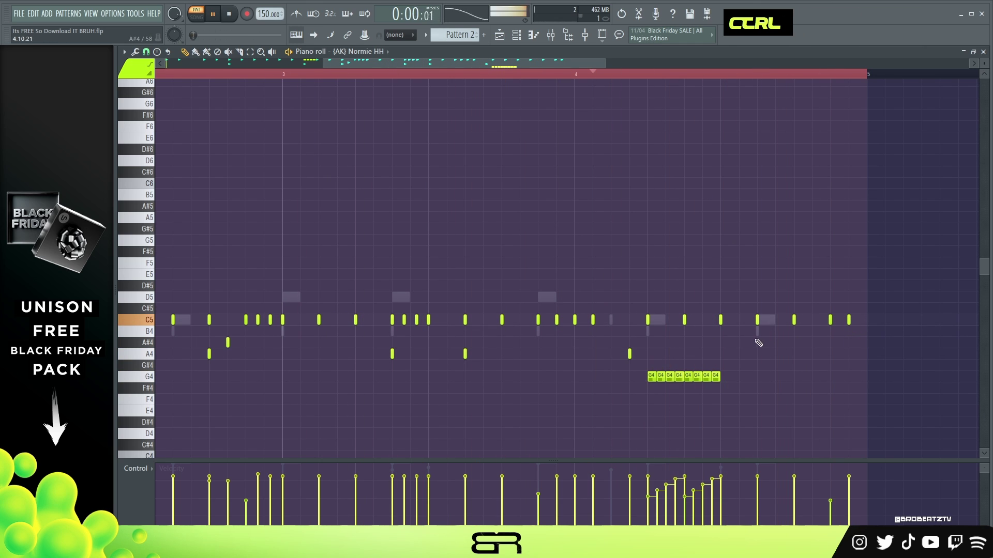
Shape the velocities of the G4 roll in bar 4 into a rising ramp and play it back.
key(space)
drag(648, 500, 704, 482)
key(space)
key(space)
scroll(474, 63, down, 1)
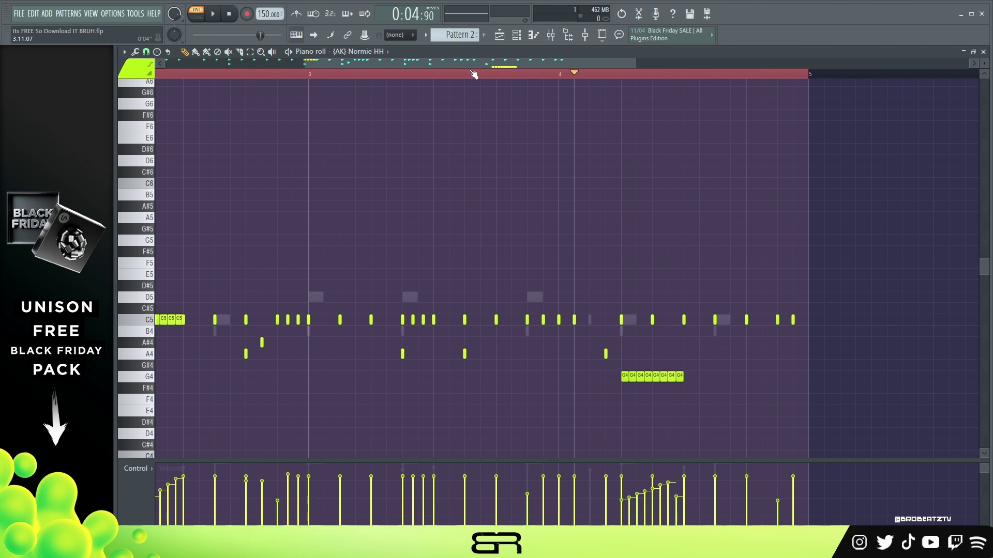
Play the hi-hat pattern from bar 1 and slightly lower the velocity of all its notes.
drag(472, 72, 51, 87)
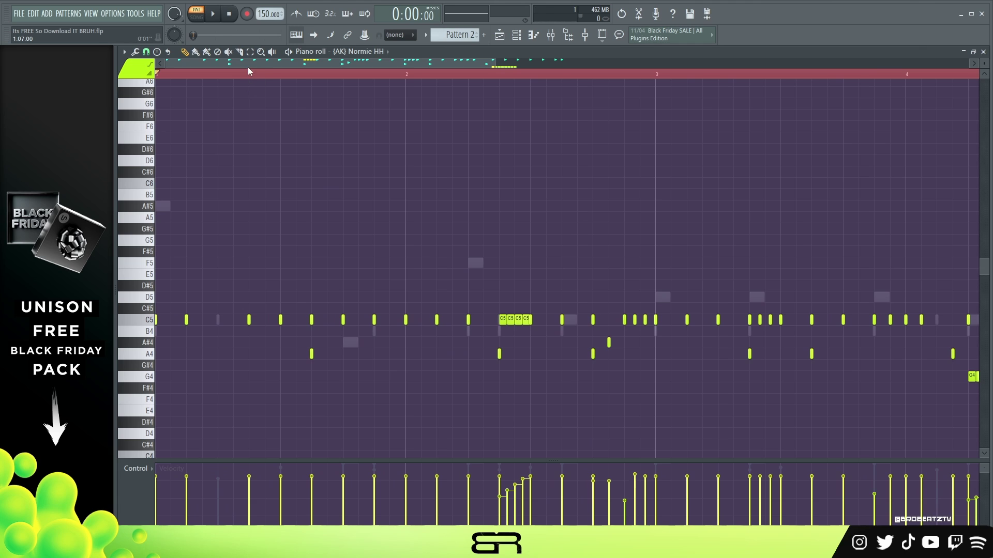
scroll(248, 71, down, 3)
key(space)
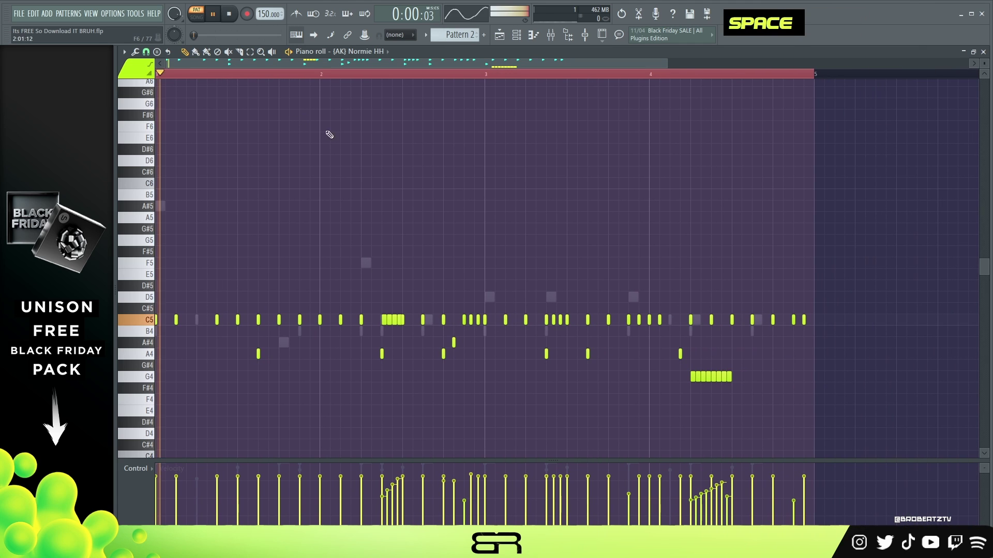
key(ctrl+a)
alt+scroll(442, 145, down, 2)
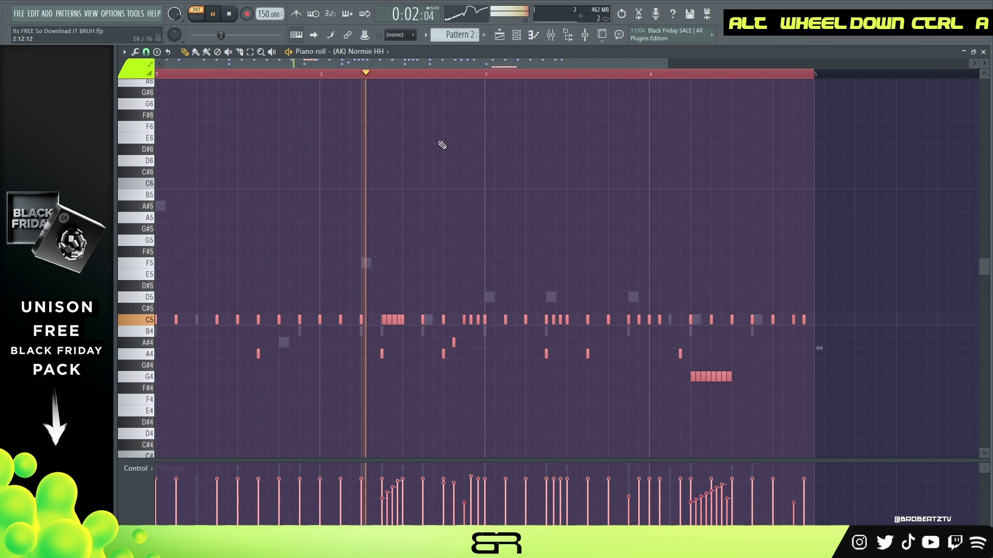
right_click(438, 146)
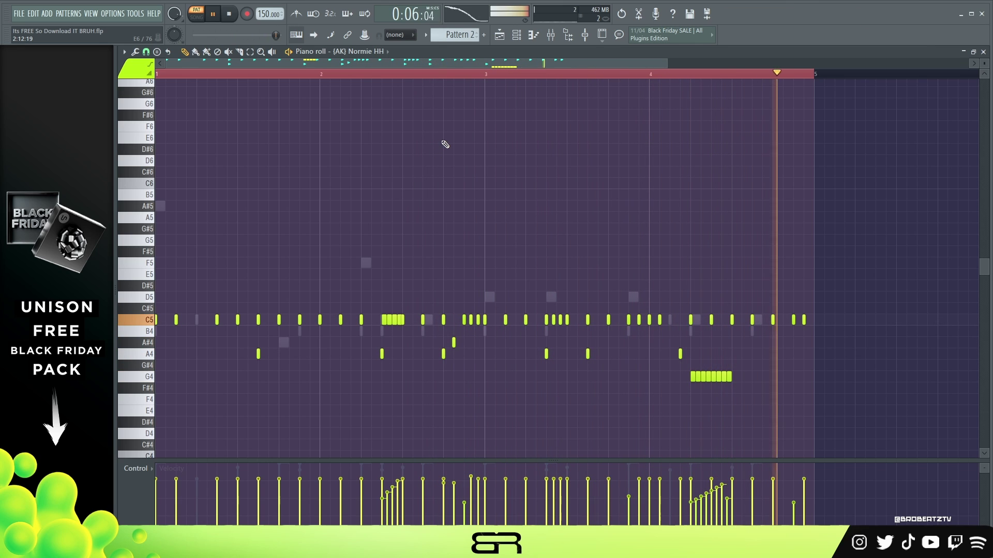
key(space)
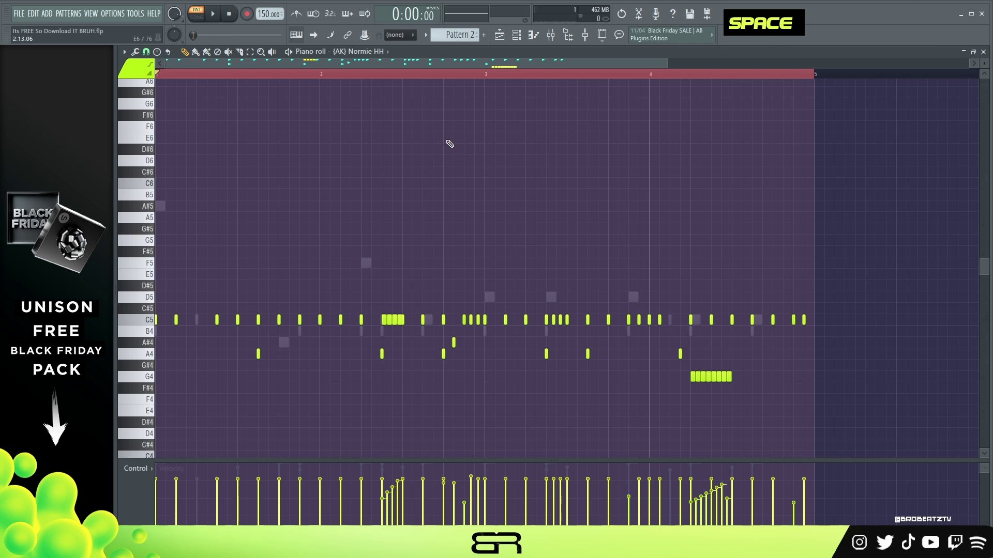
Open the Frequency Splitter and Fruity soft clipper on the Master track, enable both effects and play the song.
click(516, 36)
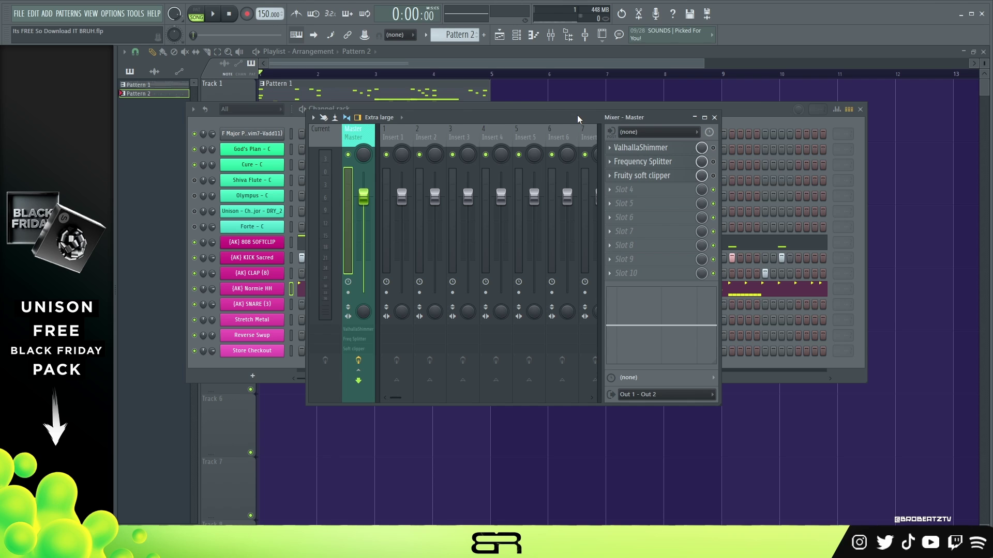
drag(578, 118, 620, 117)
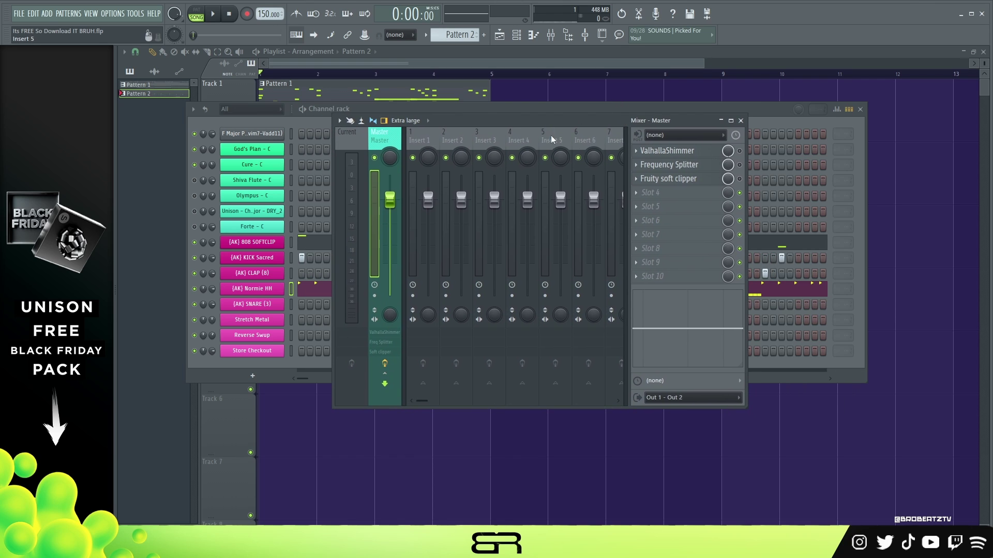
click(710, 173)
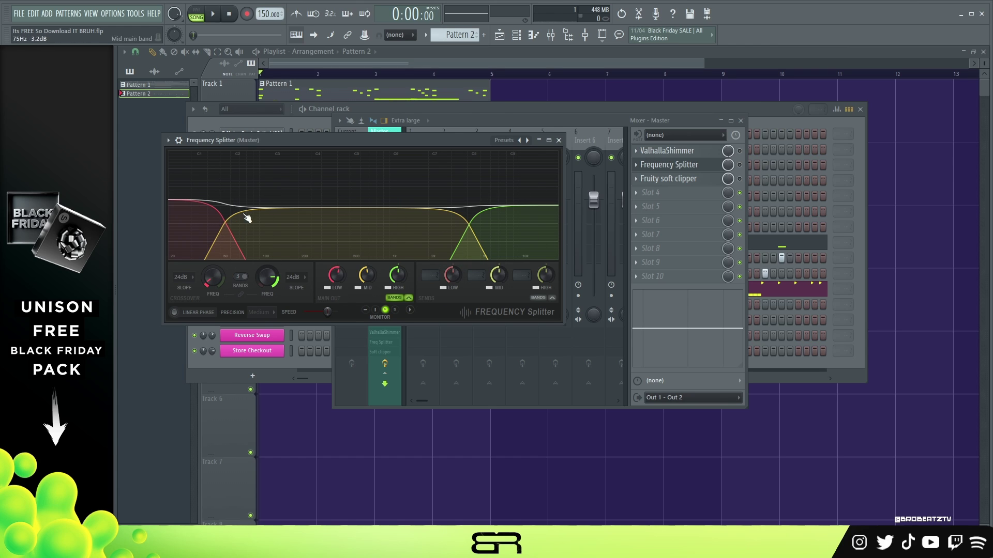
click(698, 181)
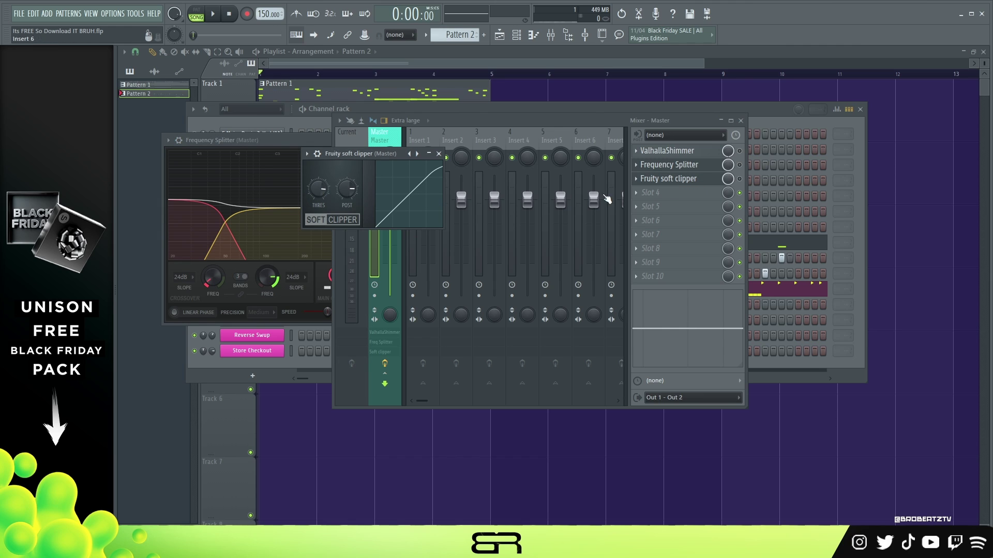
click(741, 179)
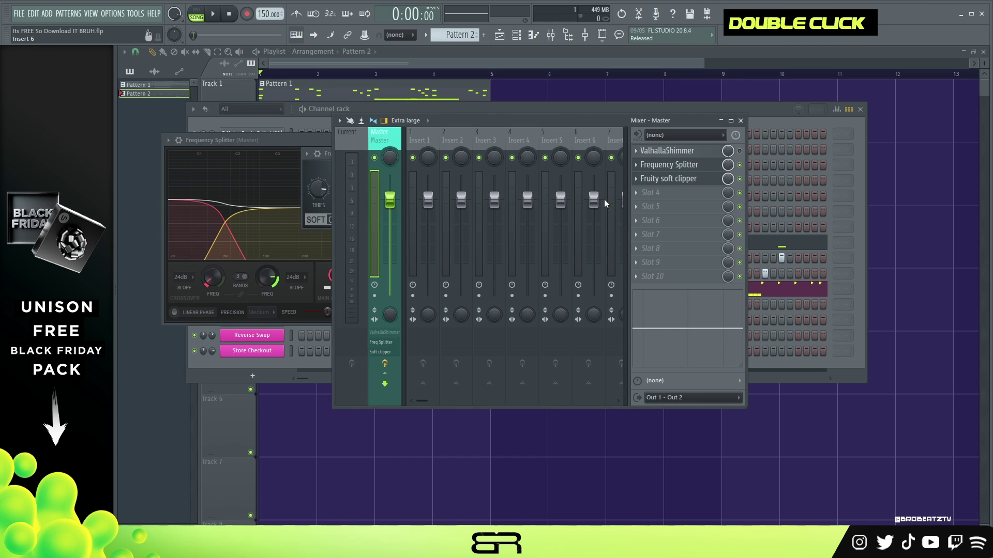
key(space)
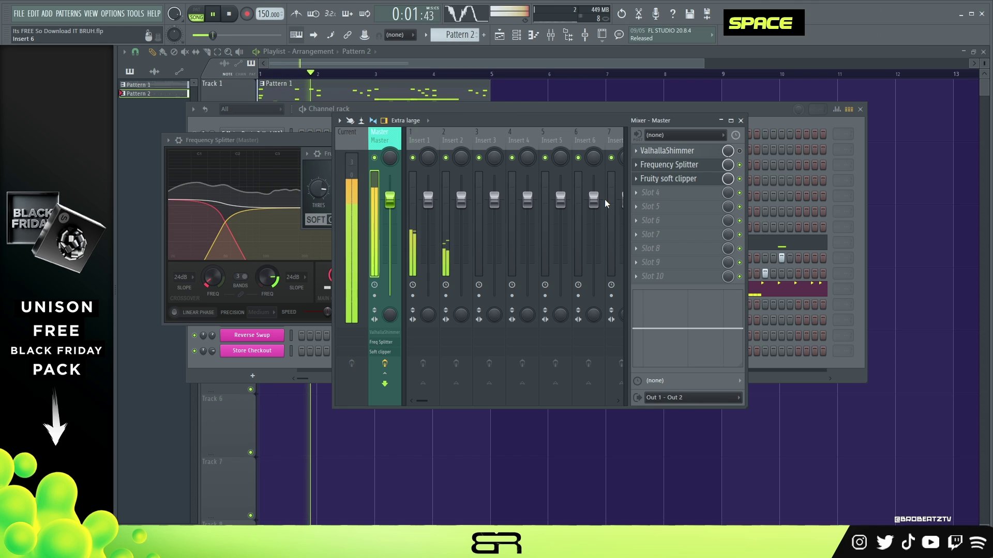
key(space)
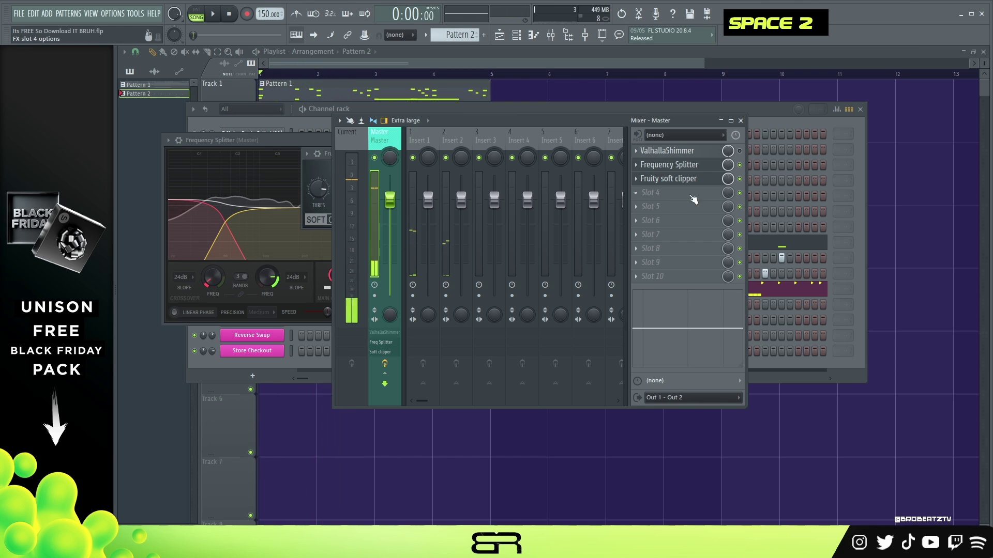
Open ValhallaShimmer on the Master track, audition the song with it enabled and disable it again.
click(703, 157)
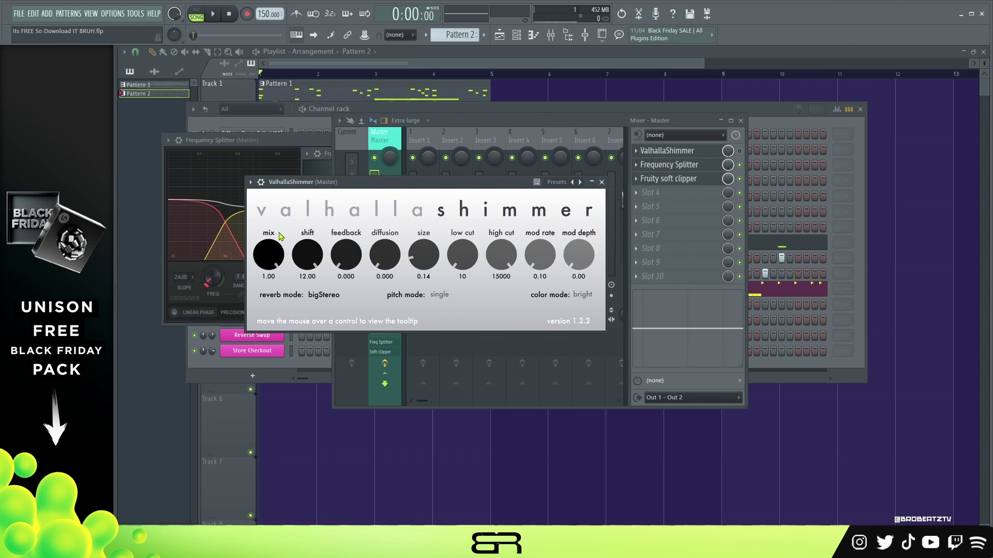
drag(459, 186, 433, 188)
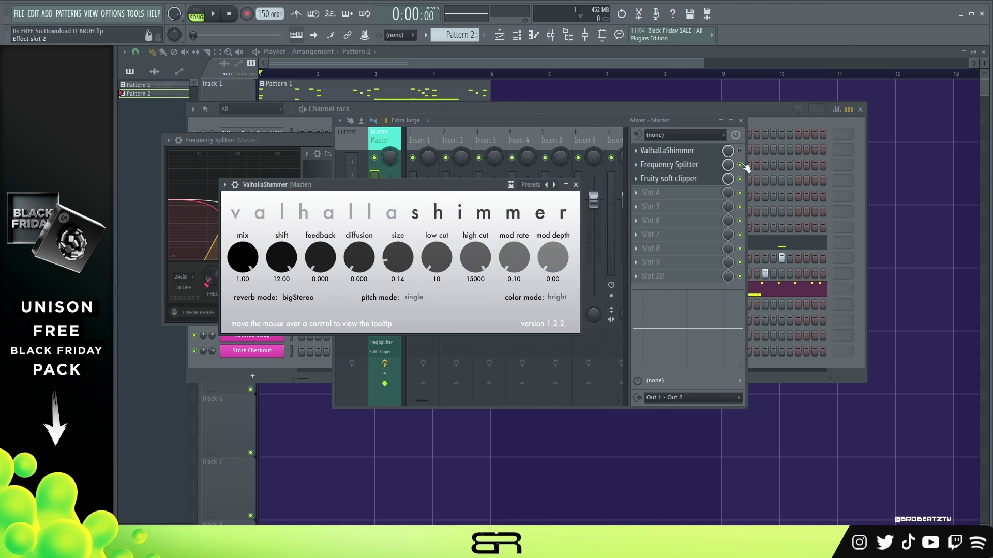
click(740, 151)
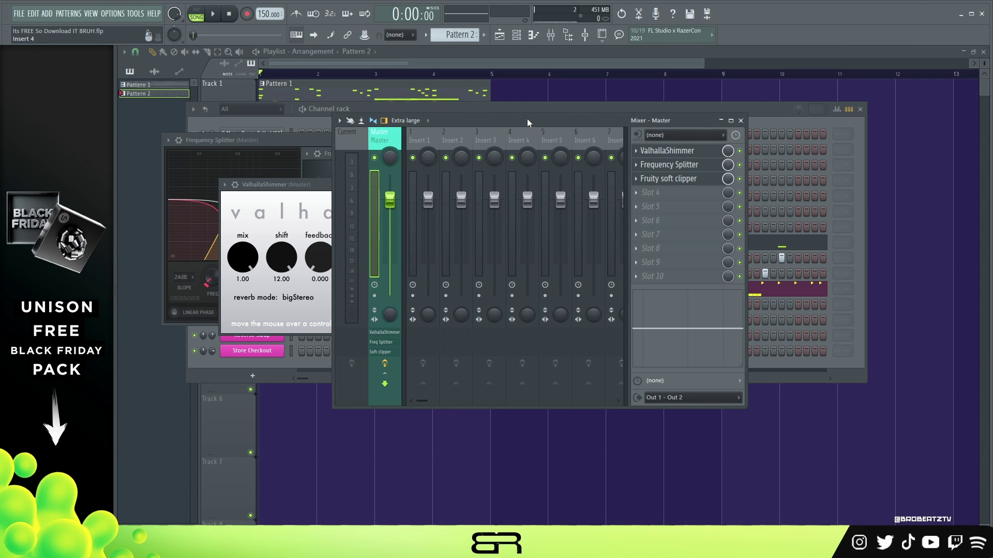
key(space)
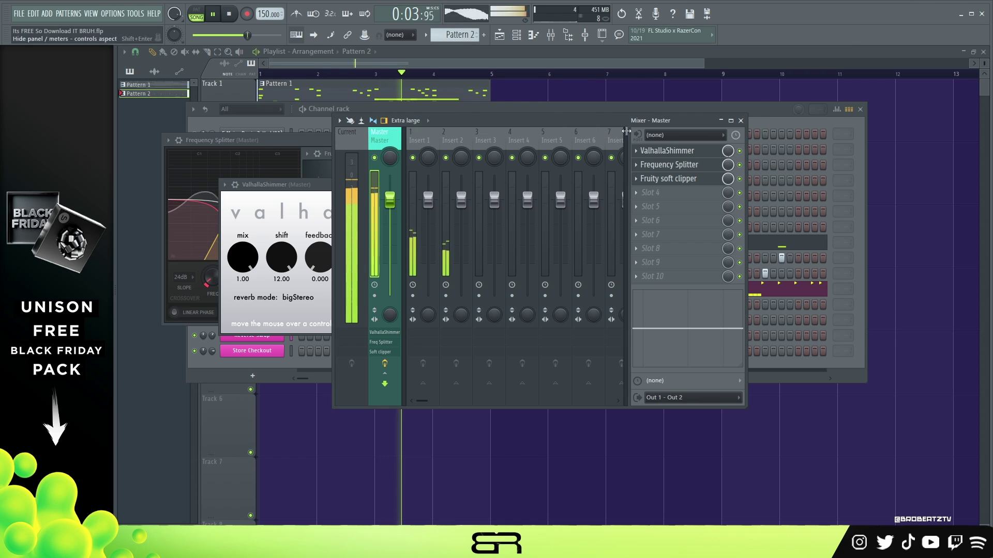
click(739, 151)
key(space)
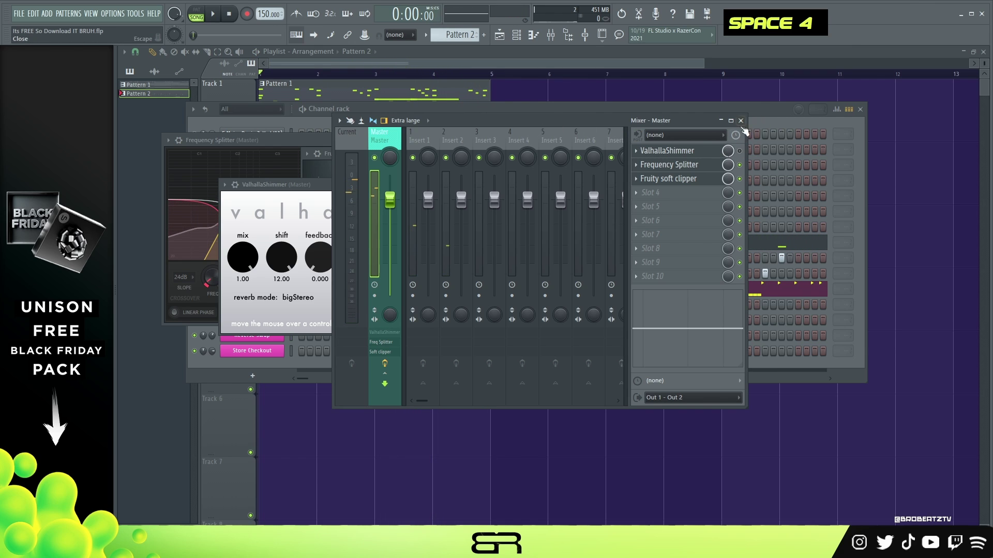
Bring the Channel rack forward, play the song and unmute the Shiva Flute layer.
click(765, 110)
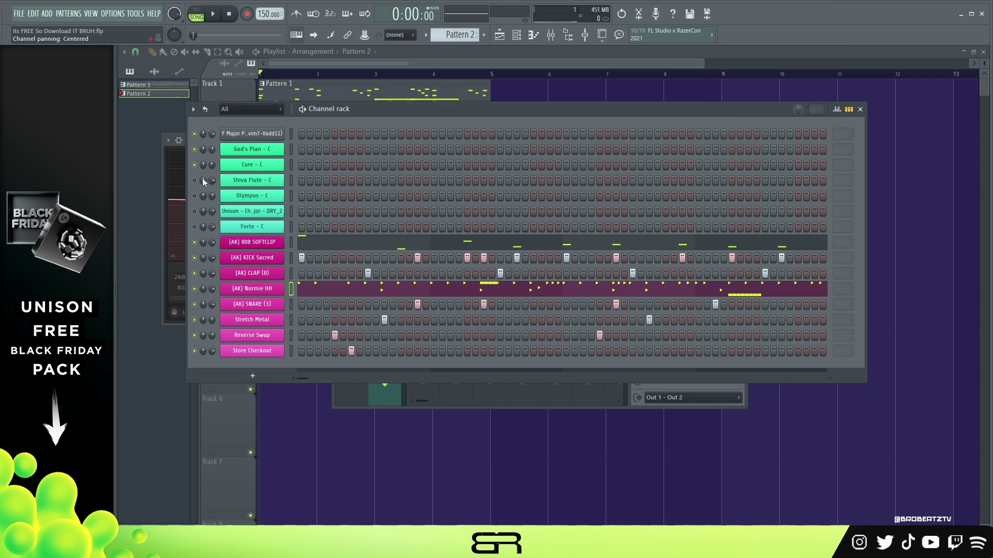
key(space)
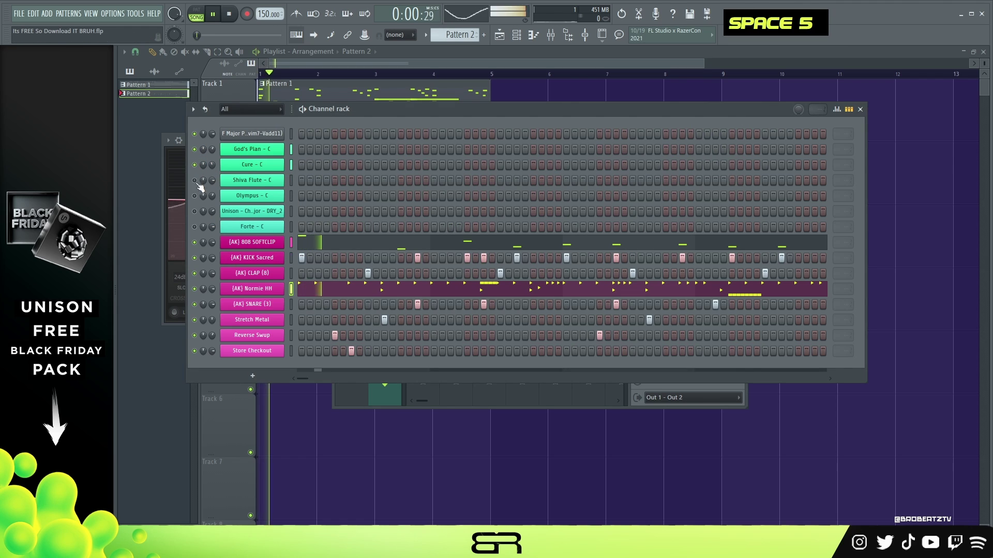
click(195, 180)
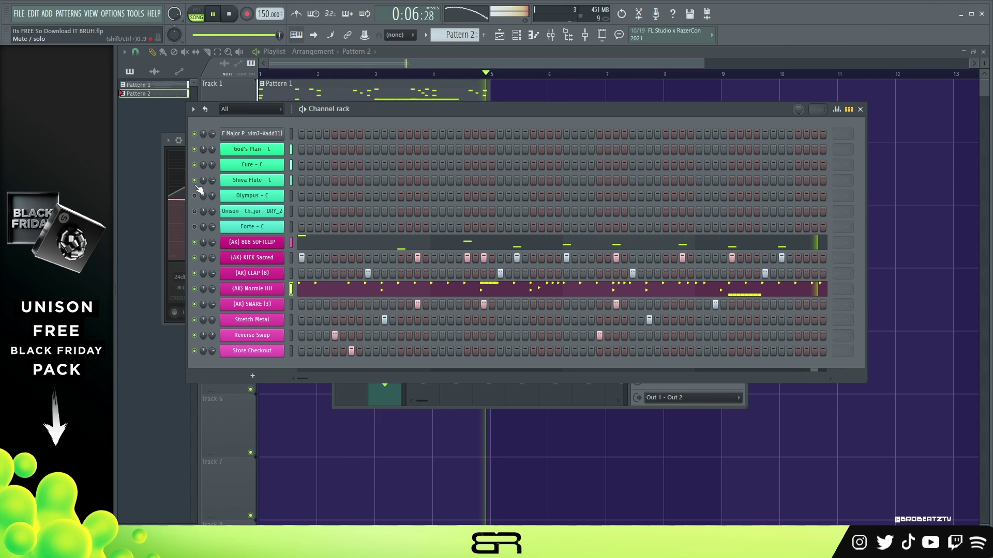
Mute God's Plan, Cure, Shiva Flute and the kick during playback, leaving only the Unison DRY_2 melody layer on.
click(195, 151)
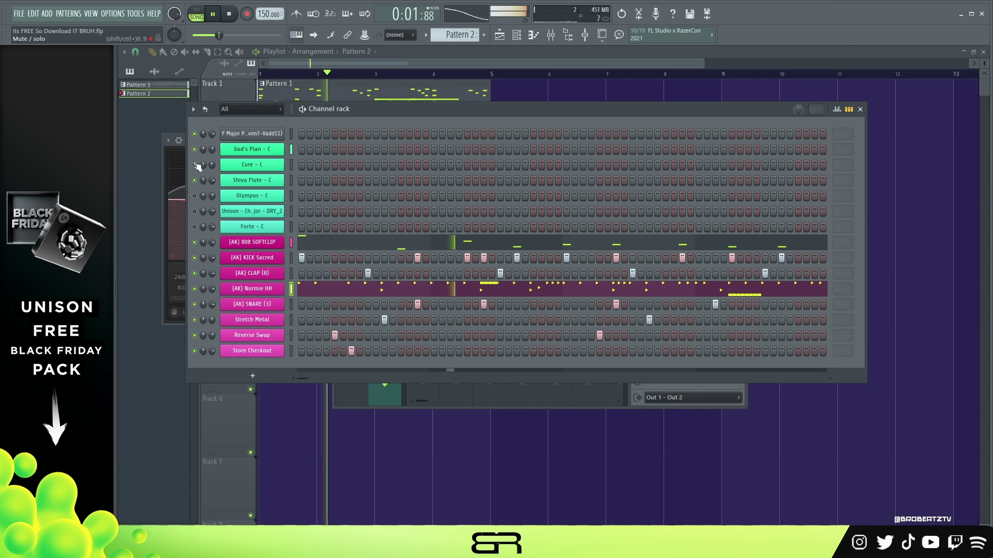
click(195, 164)
click(195, 181)
click(195, 212)
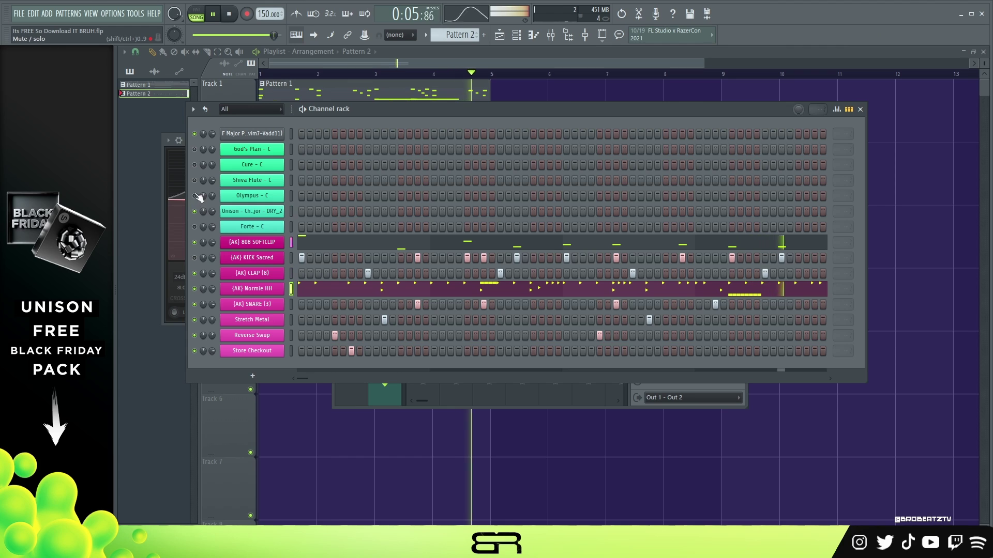
Audition the Shiva Flute and Olympus layers in place of the Unison sample and leave only Shiva Flute unmuted.
click(195, 151)
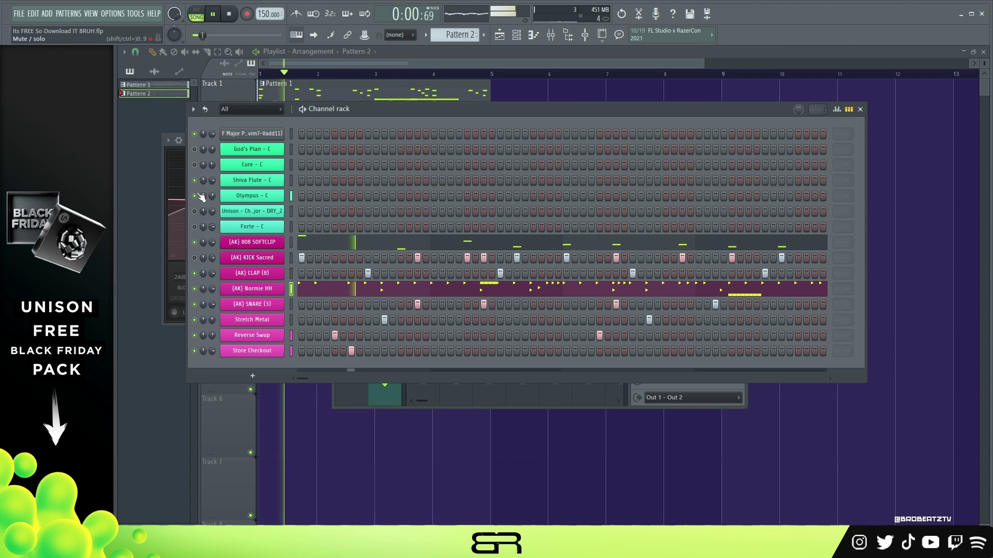
key(space)
key(space)
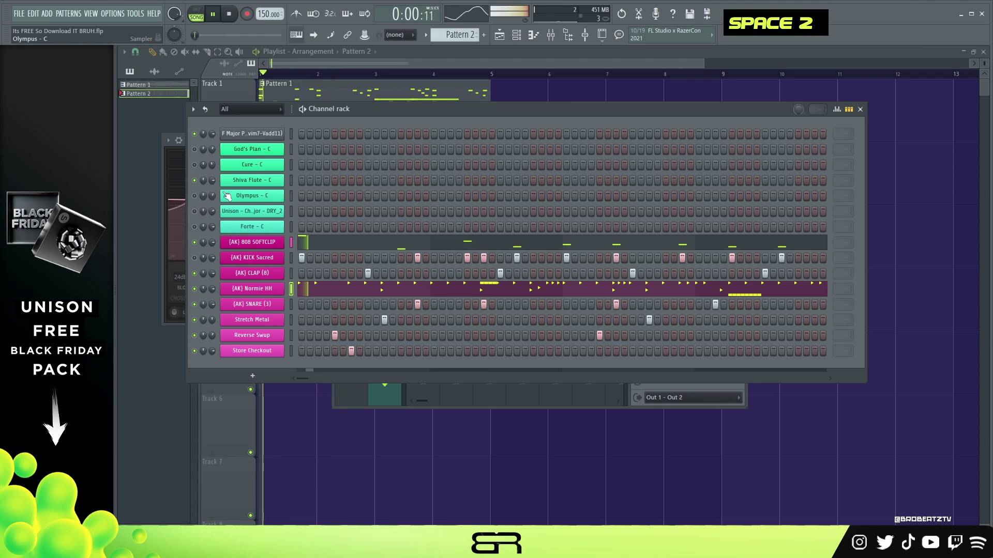
key(space)
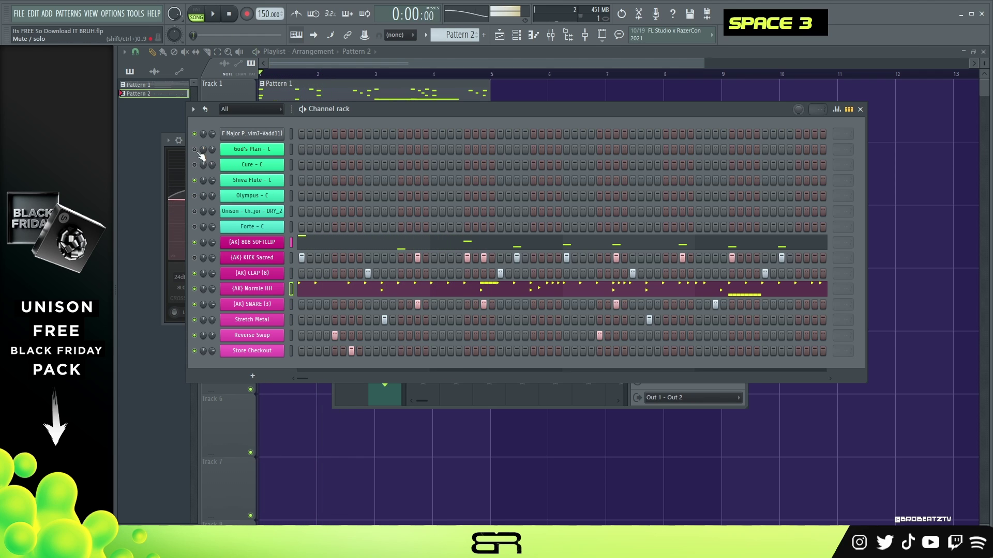
Bring the Cure, God's Plan, Olympus and Forte layers back in alongside Shiva Flute.
key(space)
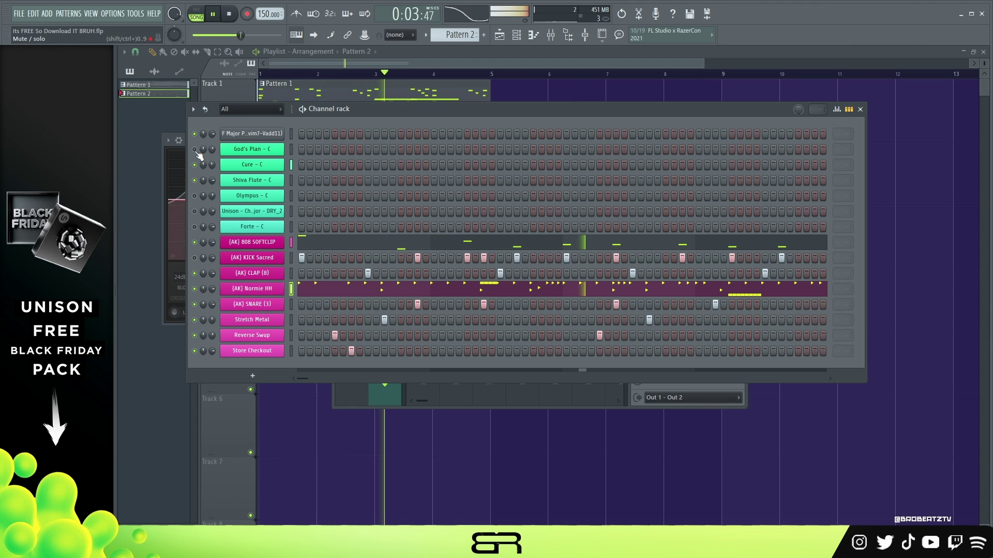
click(195, 149)
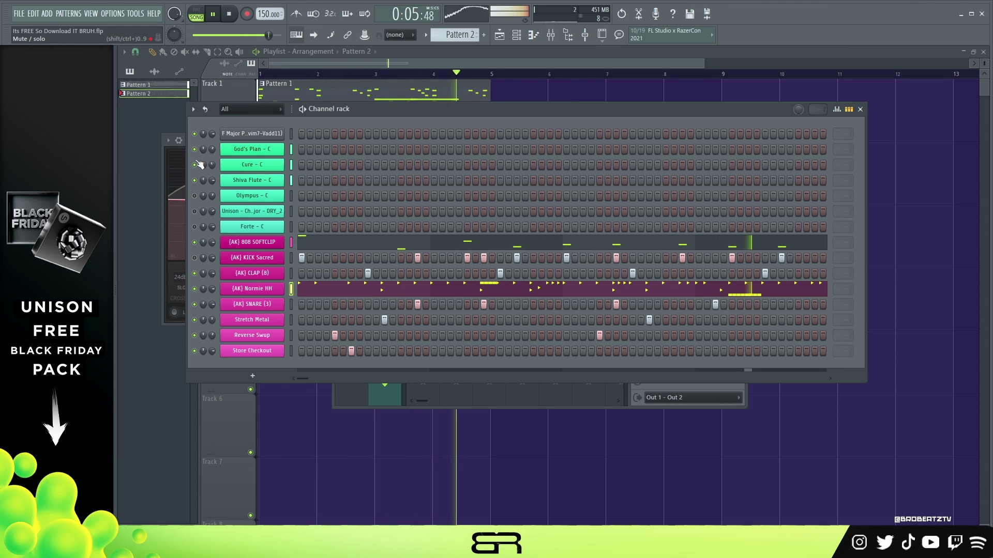
key(space)
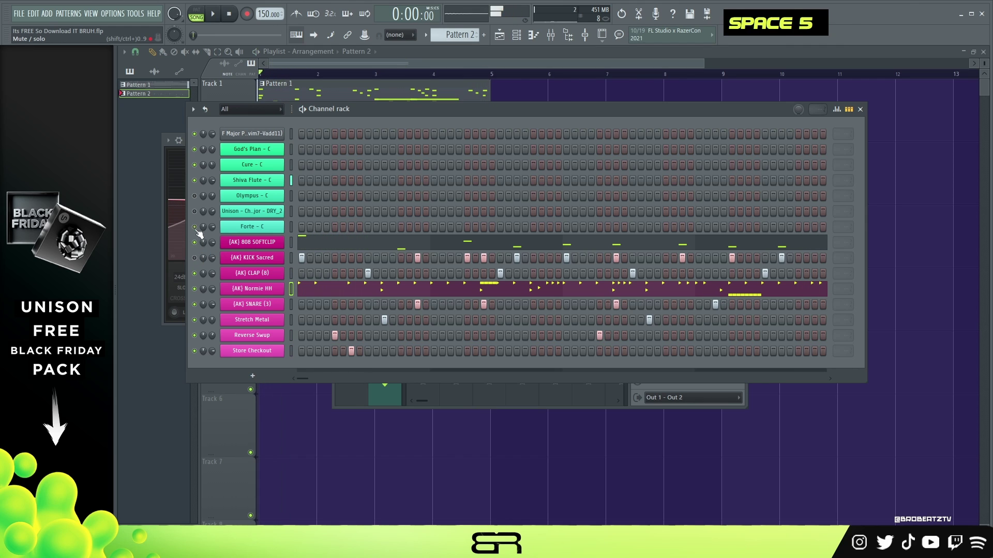
Unmute the kick, mute the 808 and play the song with the five melody layers.
double_click(196, 258)
key(space)
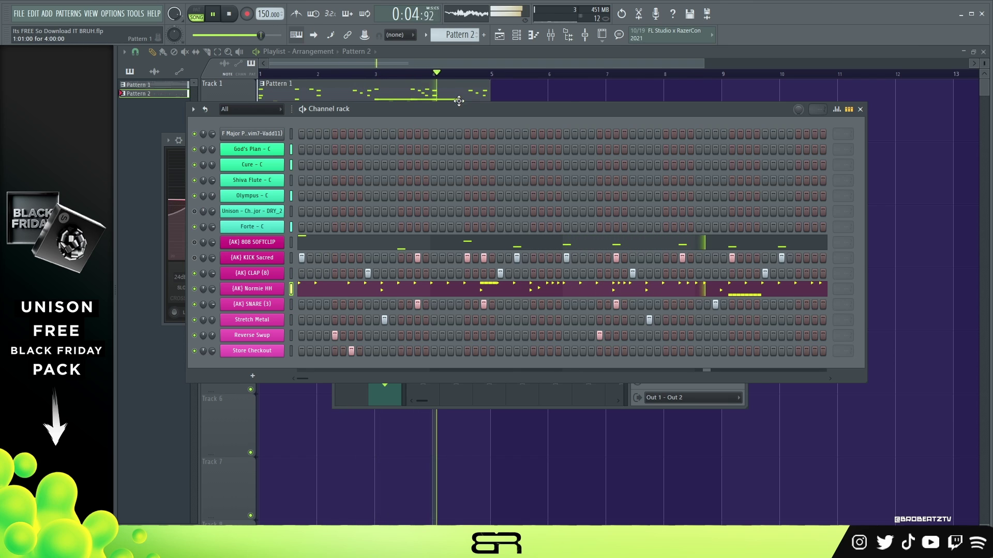
key(space)
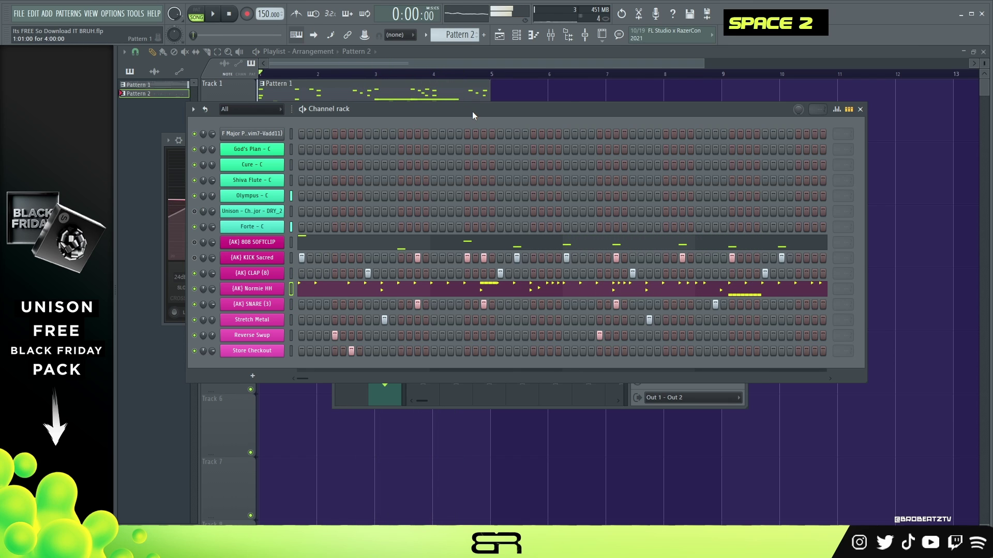